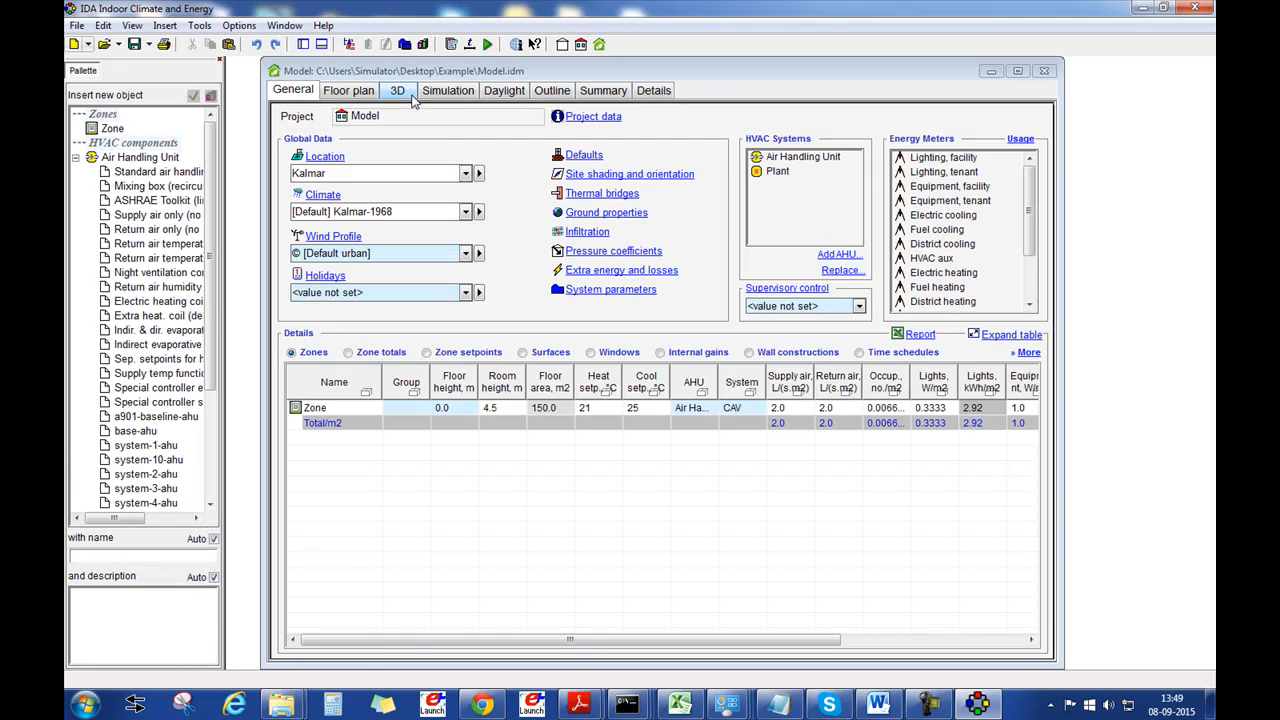
Step: Inspect the window and its external shading on the zone's wall in the model's 3D view
left_click(397, 90)
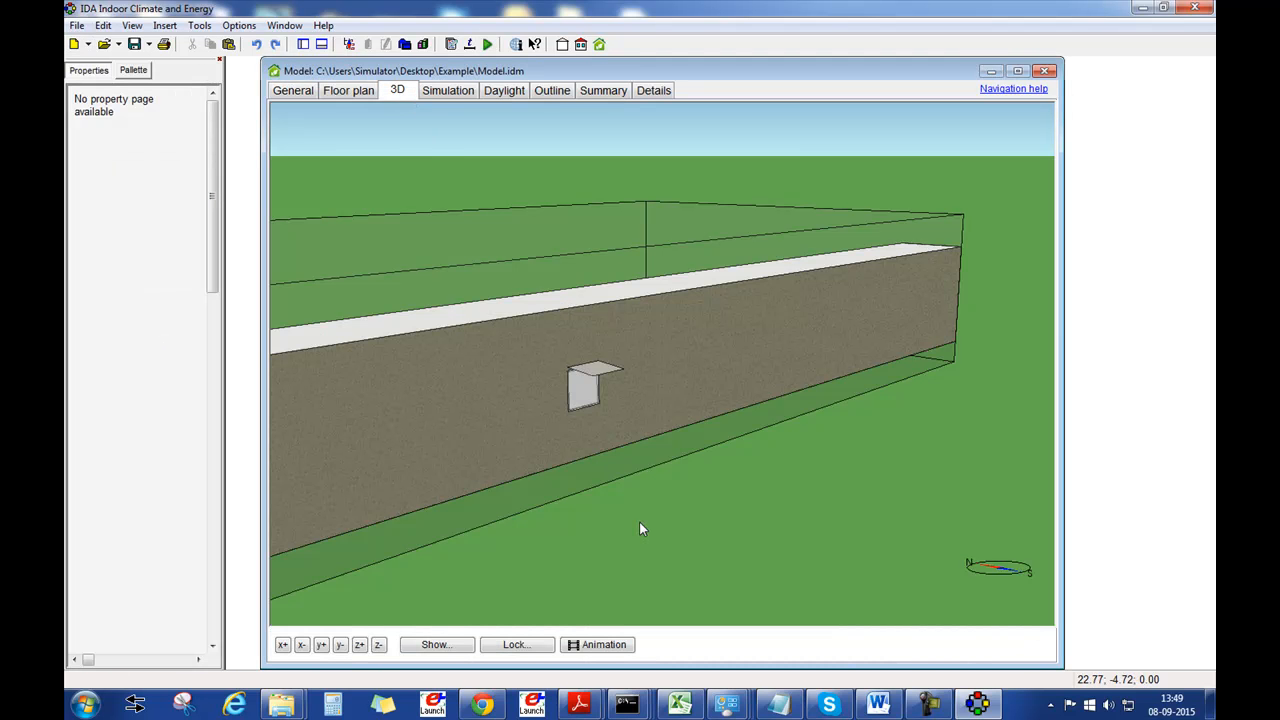
scroll(576, 430, "down", 3)
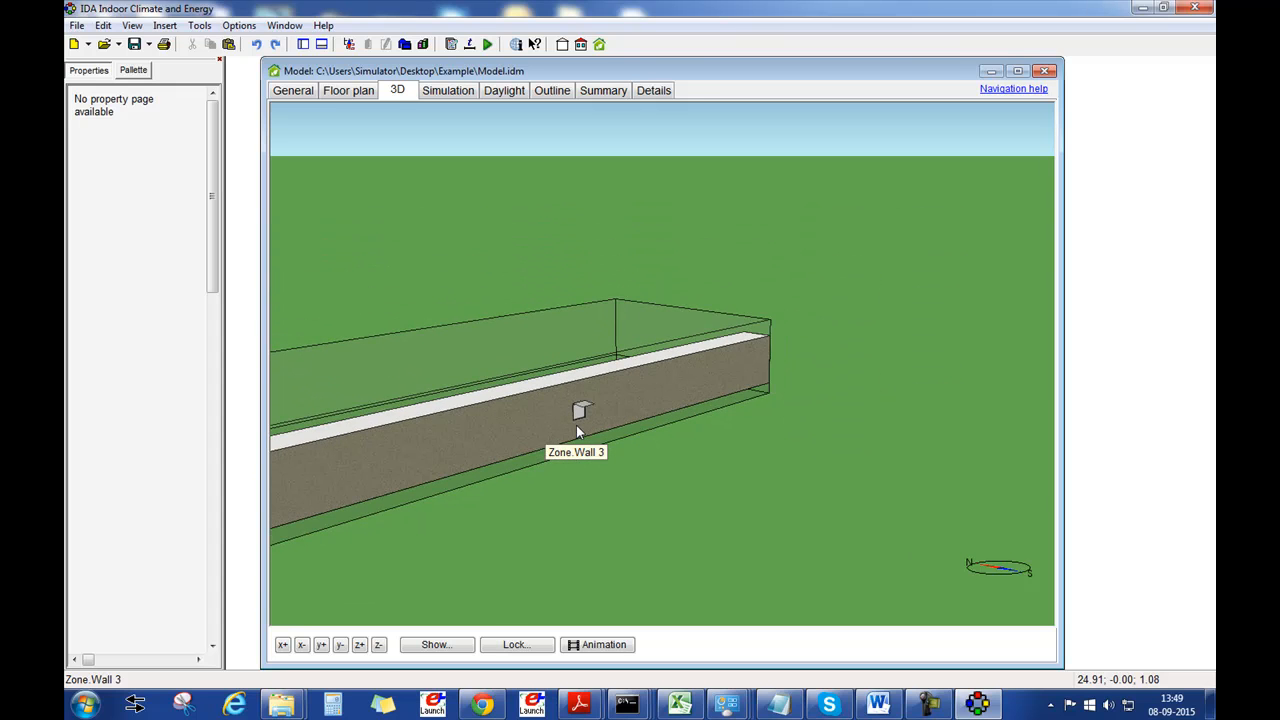
left_click_drag(576, 428, 724, 378)
scroll(799, 343, "up", 4)
scroll(799, 345, "up", 4)
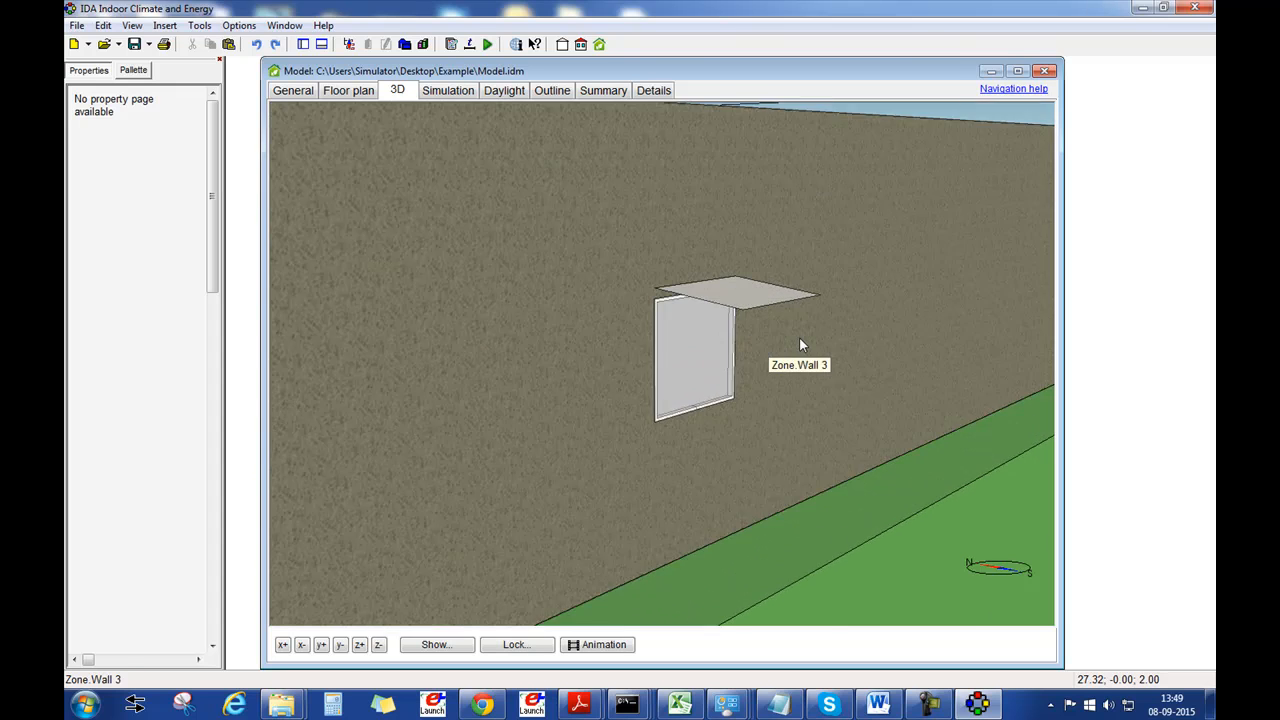
left_click(686, 312)
left_click(734, 285)
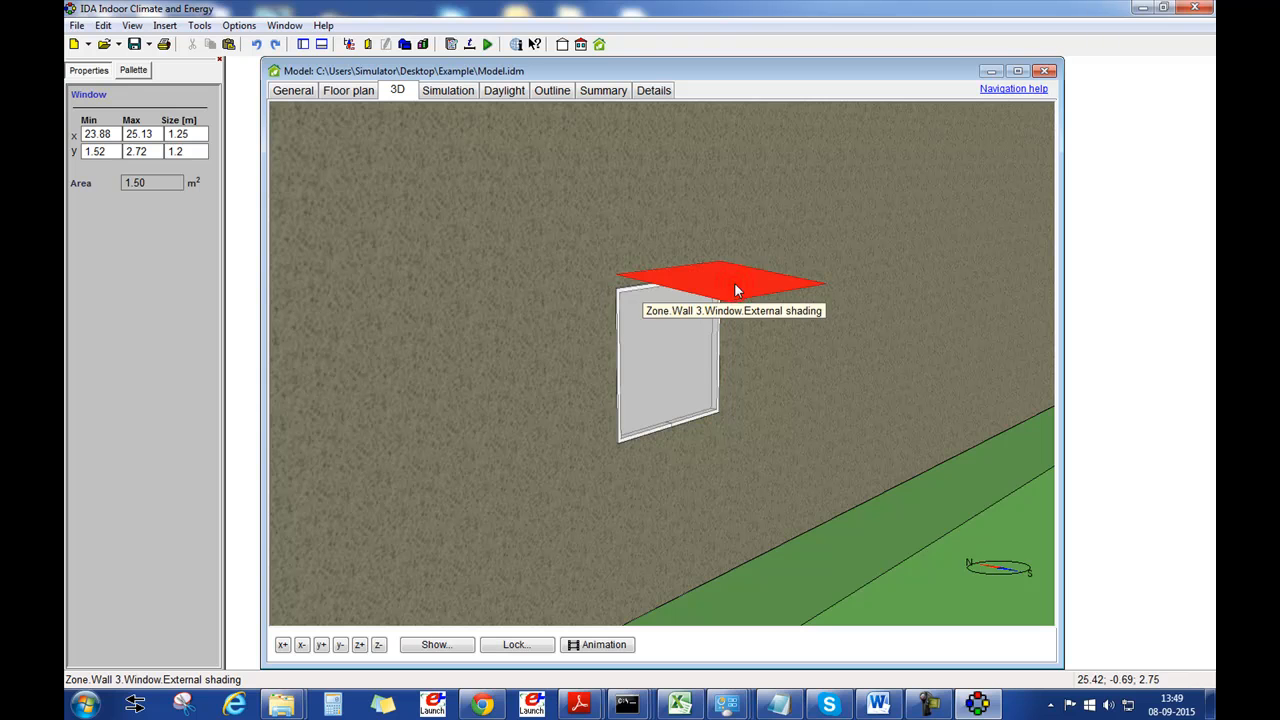
left_click(685, 356)
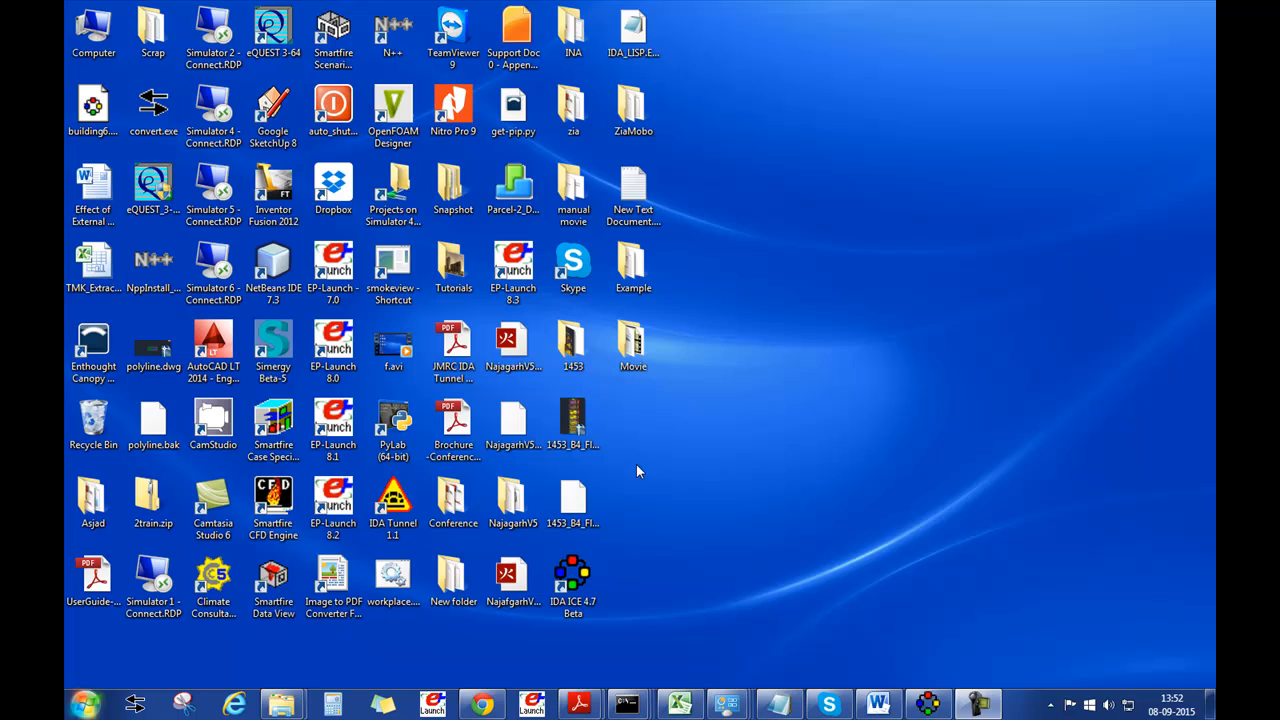
Step: Open run_ida.bat from the desktop's Example folder for editing and highlight "temp" in its first line
double_click(638, 272)
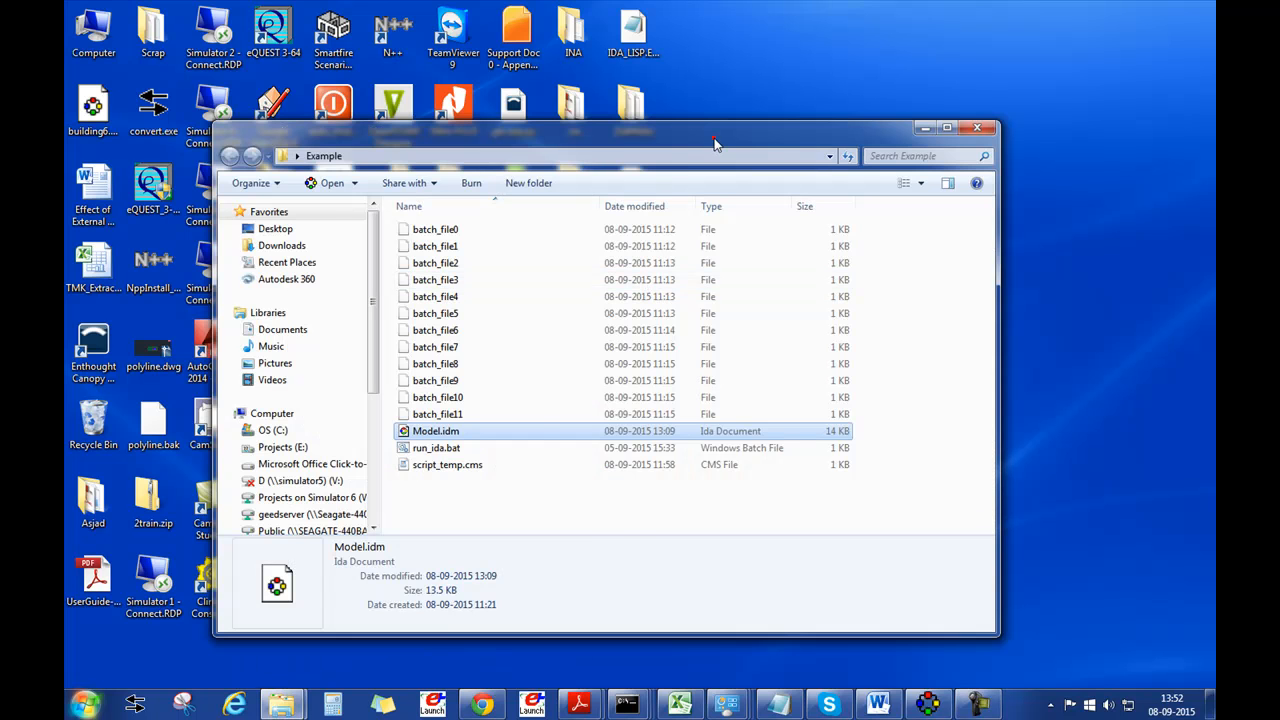
double_click(714, 143)
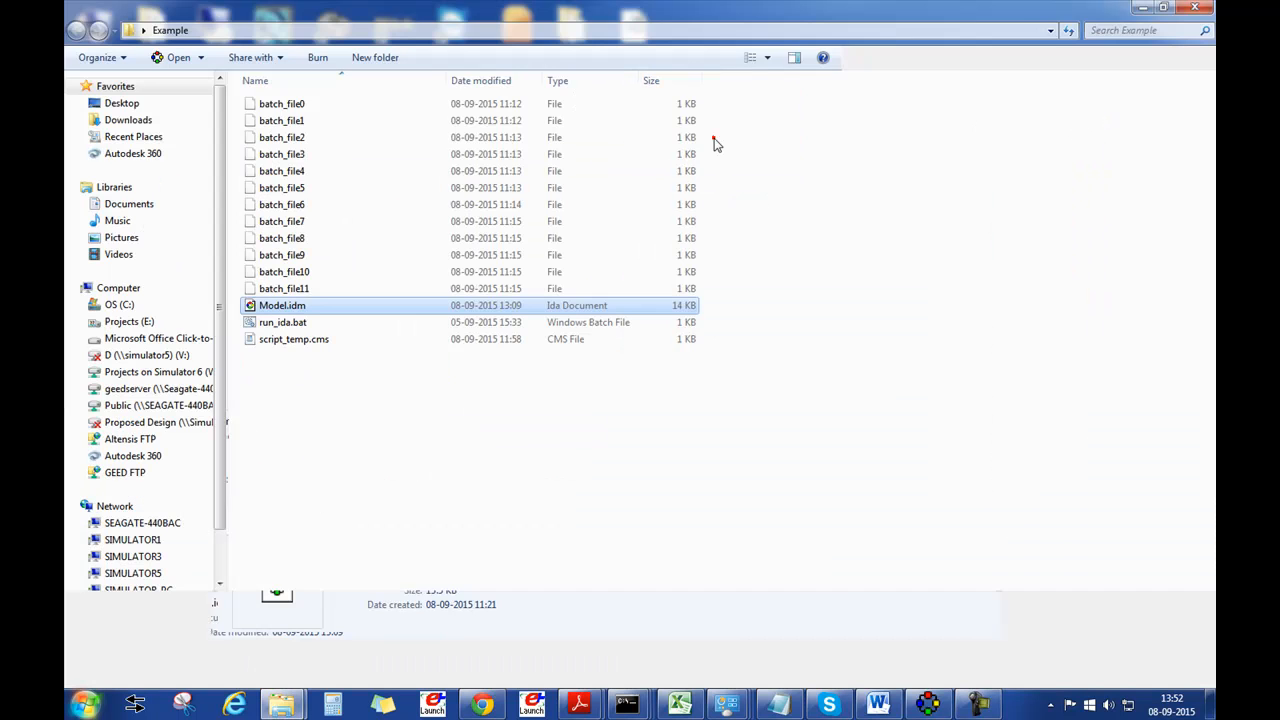
right_click(282, 322)
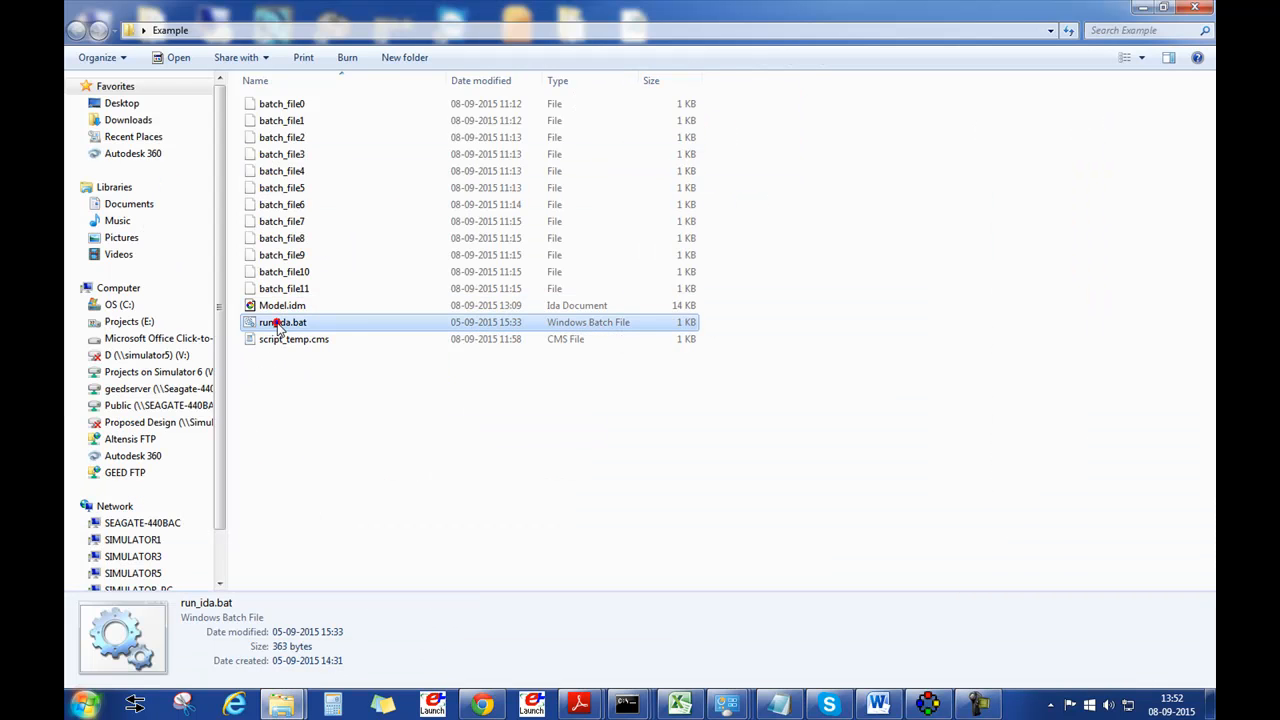
left_click(407, 338)
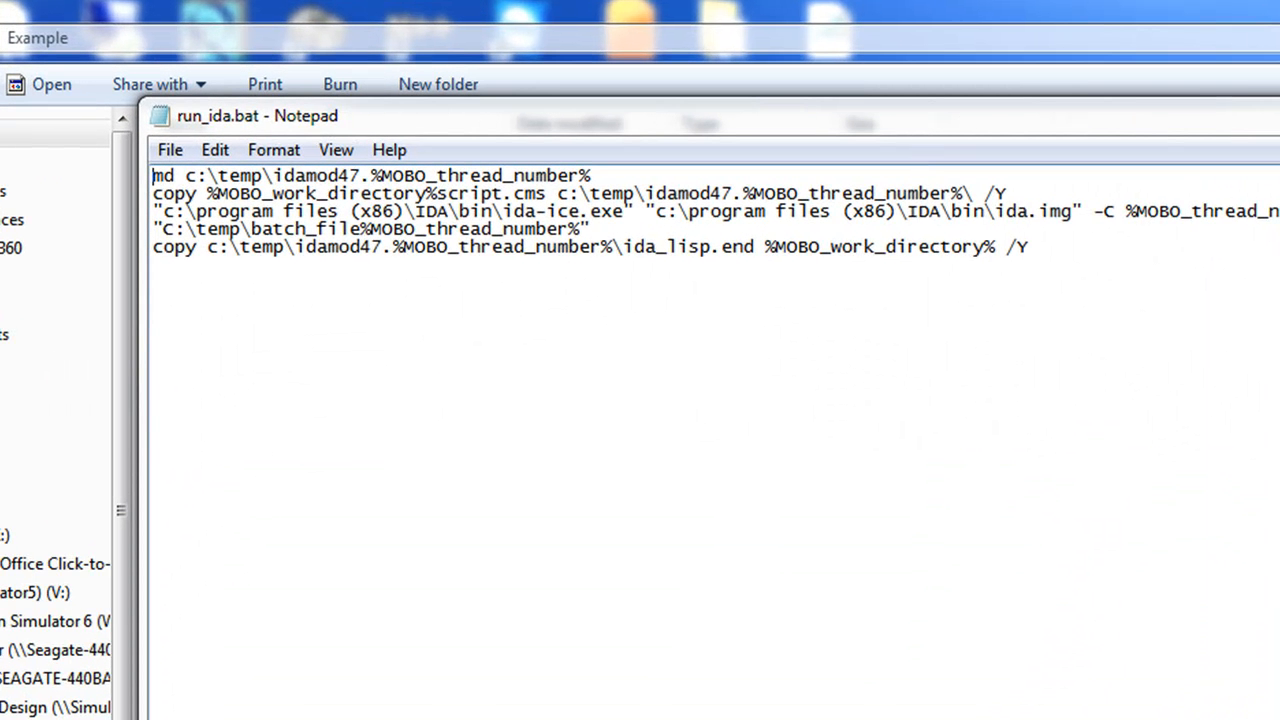
left_click_drag(898, 126, 1065, 252)
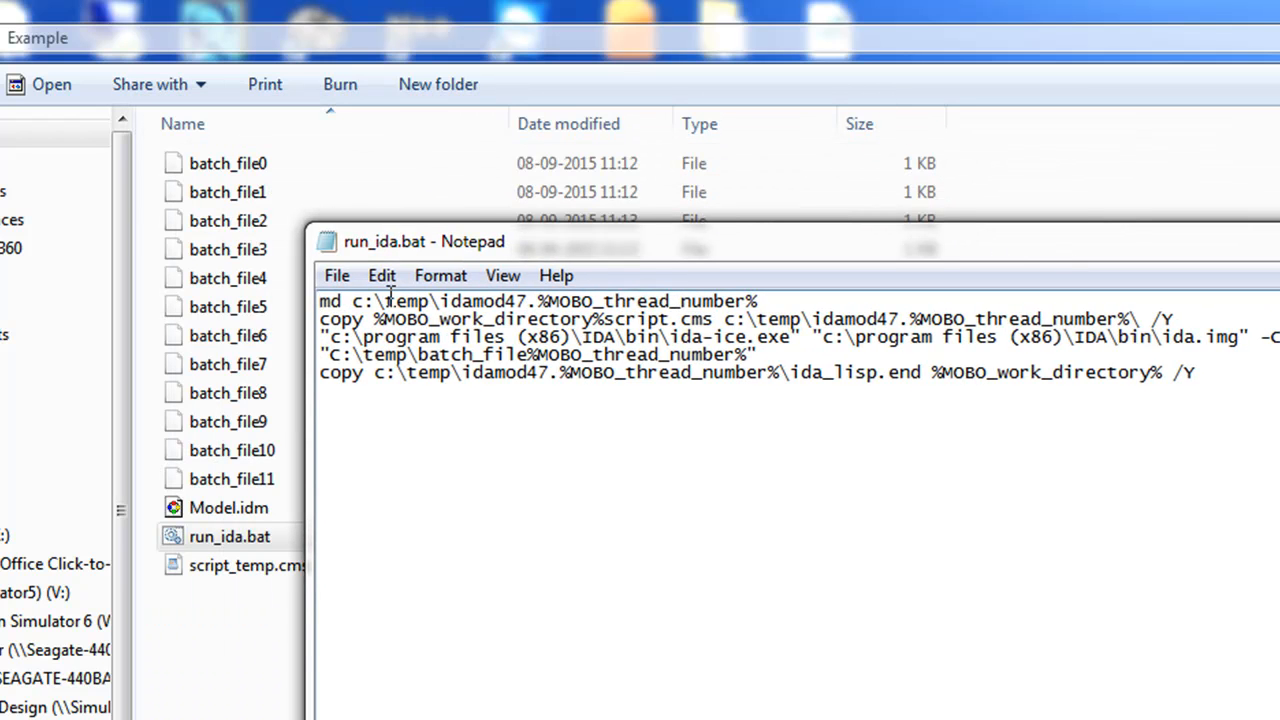
left_click_drag(383, 300, 427, 291)
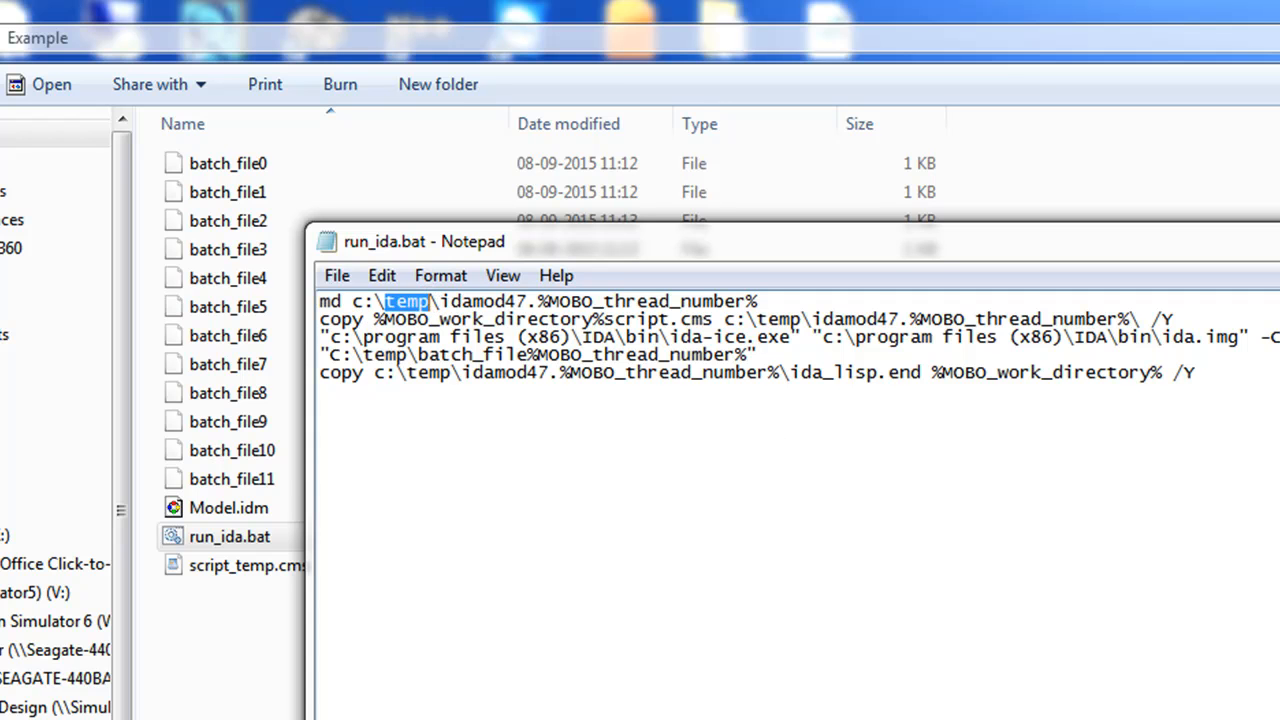
Step: Open Model.idm in IDA ICE and check the temporary folder path in the advanced preferences
left_click(232, 704)
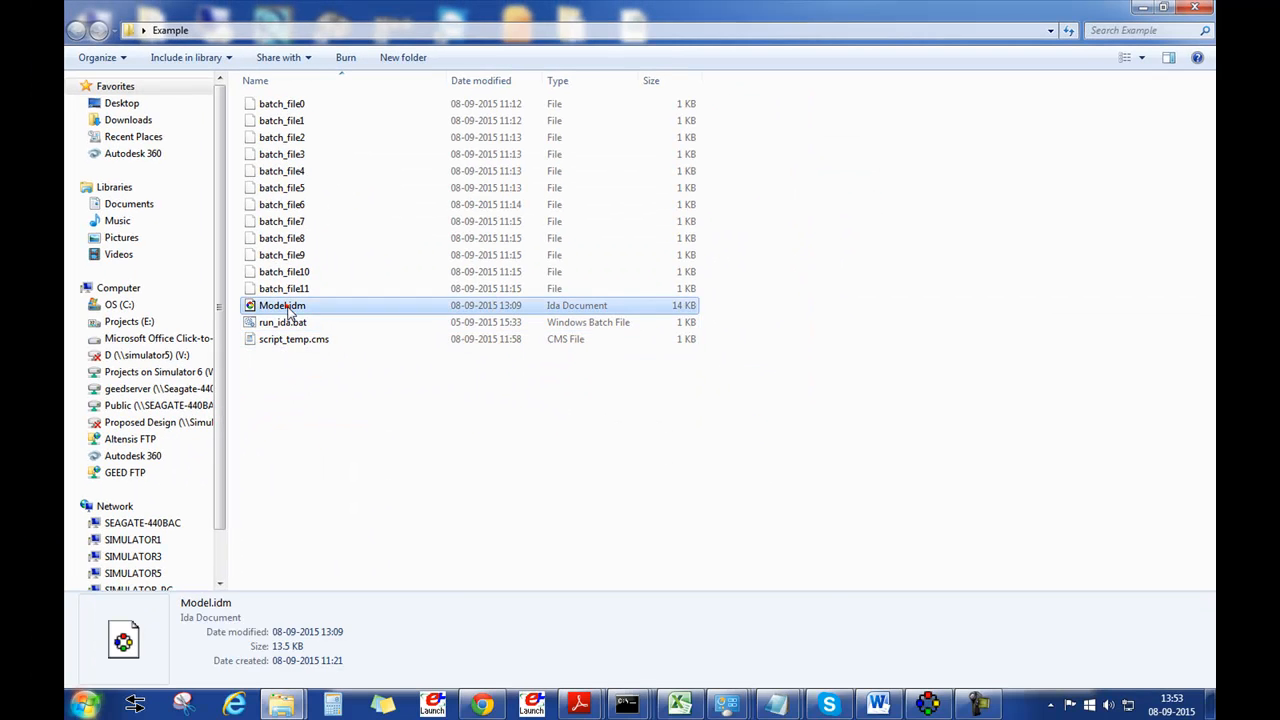
double_click(287, 305)
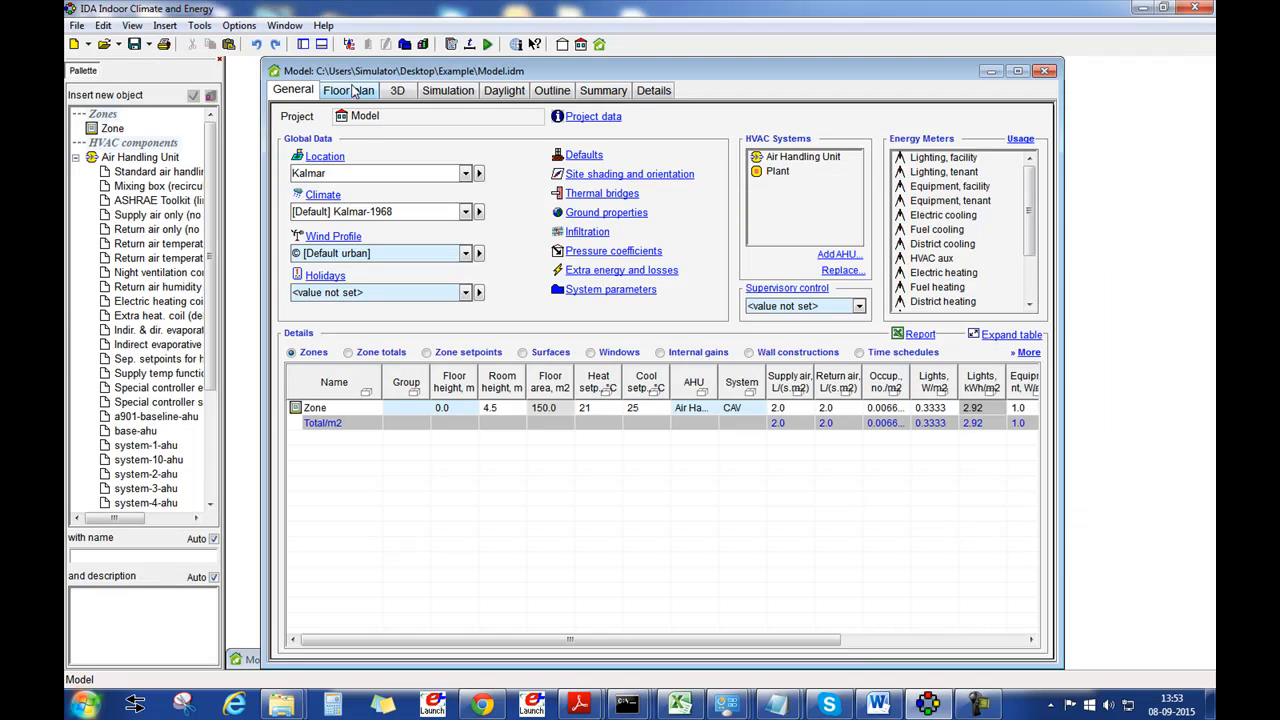
left_click(245, 26)
left_click(250, 88)
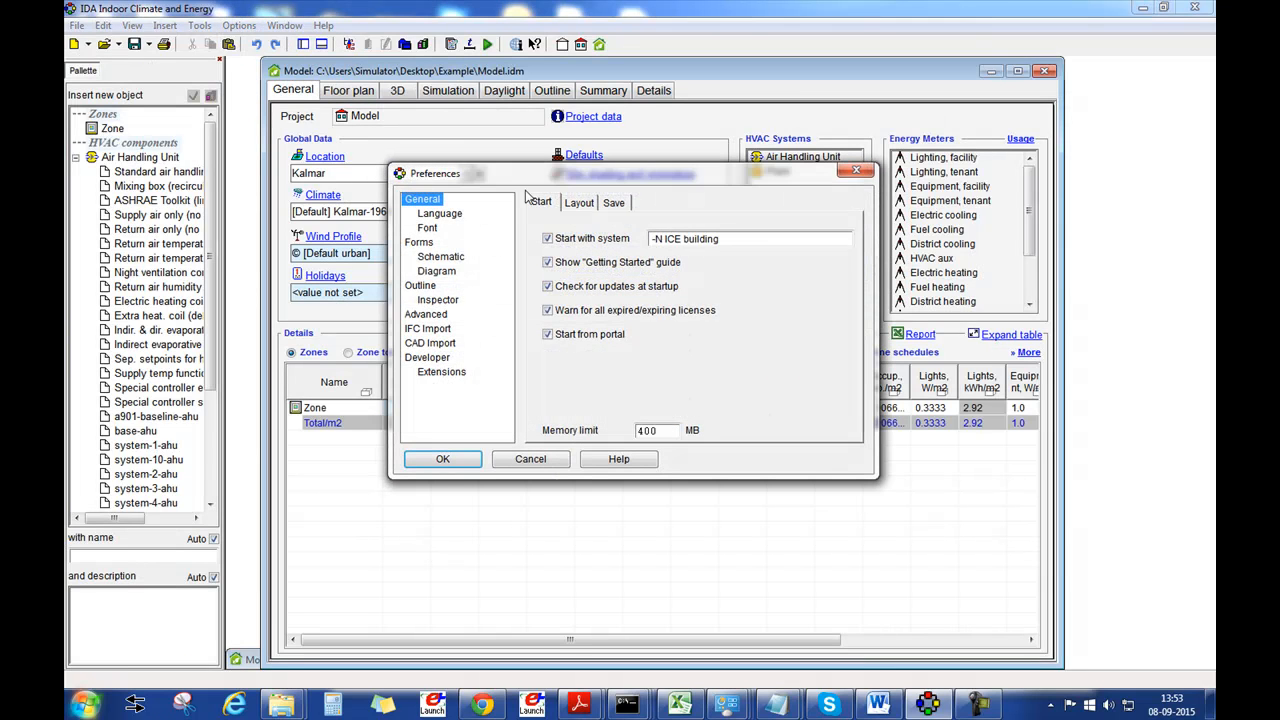
left_click(420, 315)
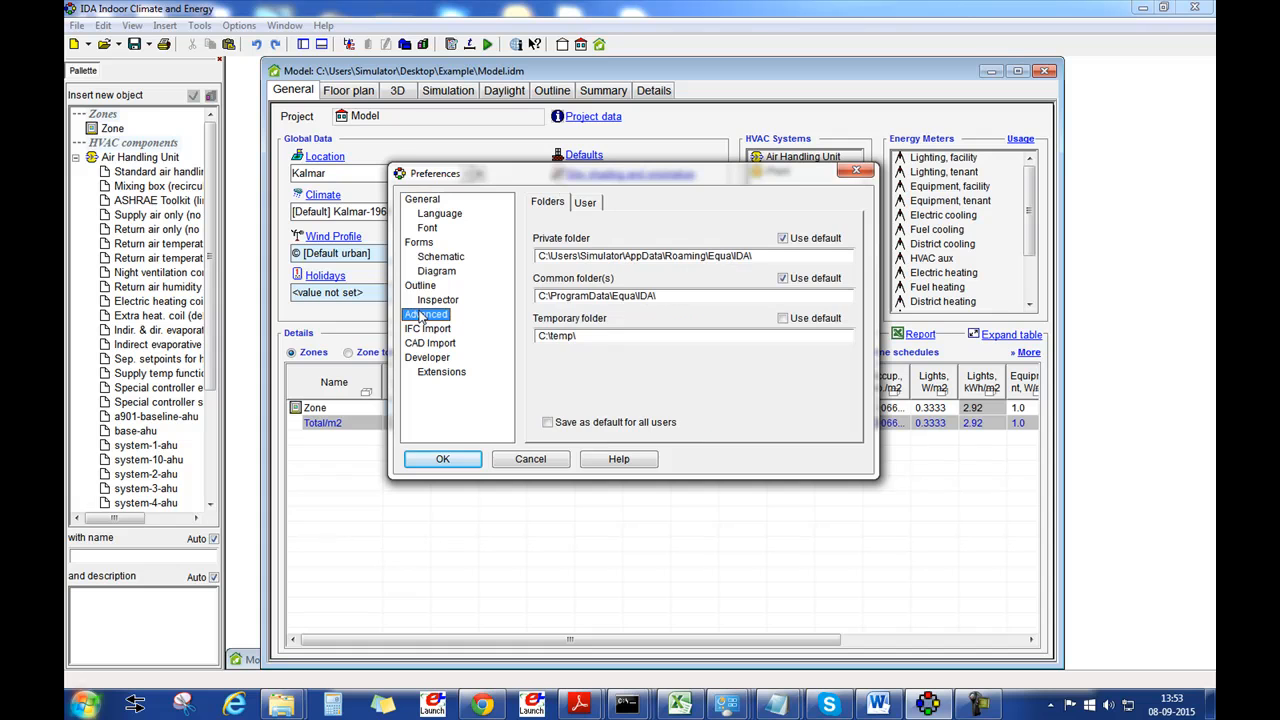
left_click(440, 458)
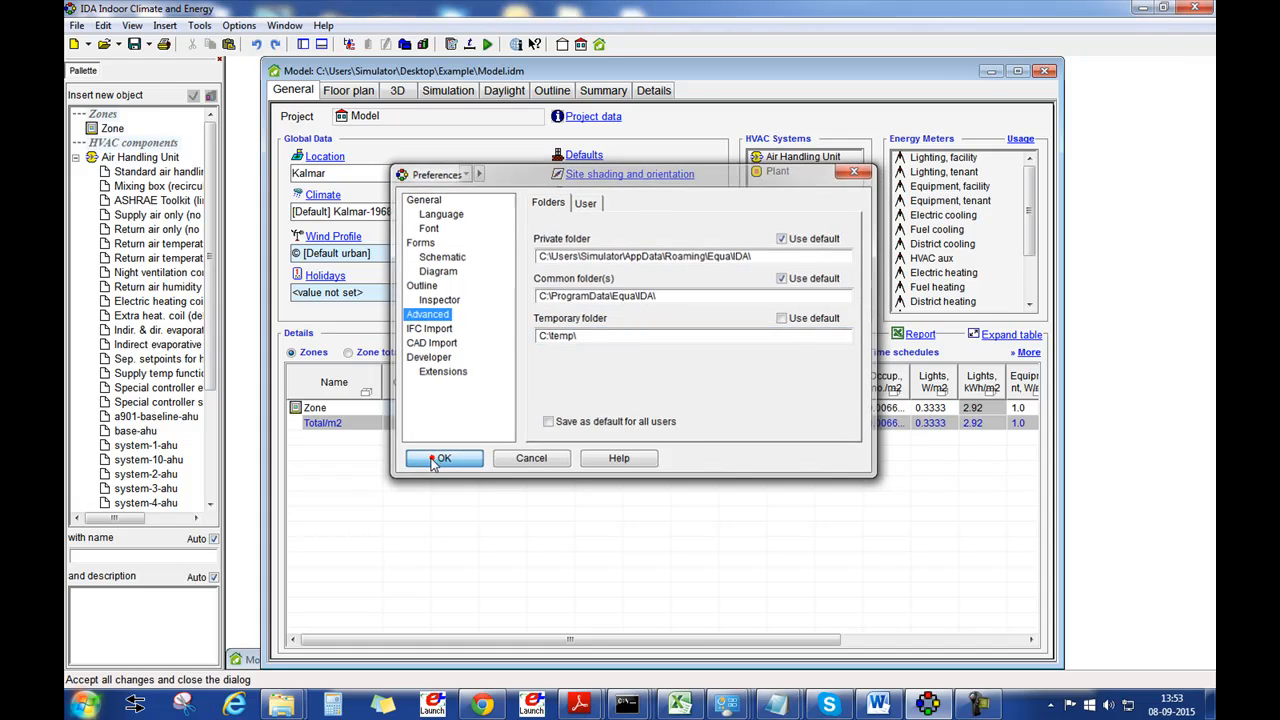
left_click(1140, 8)
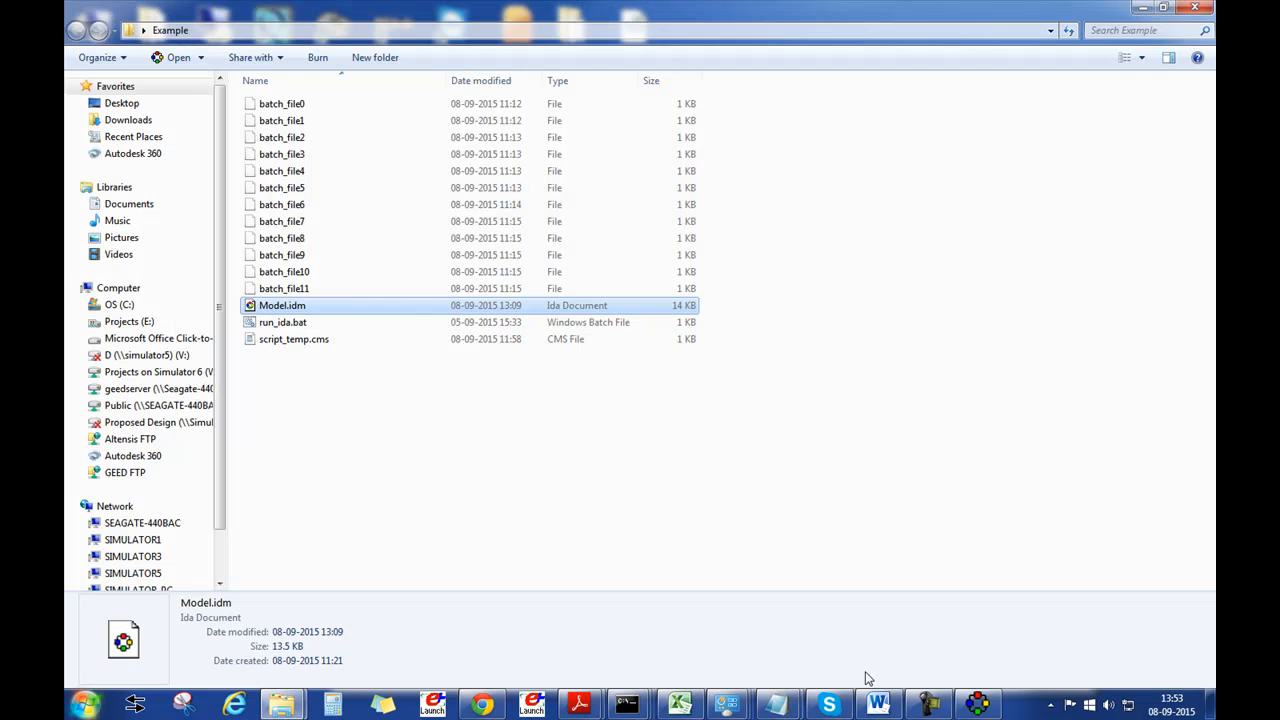
Step: Return to run_ida.bat in Notepad and examine the version number in its idamod47 folder paths
mouse_move(776, 705)
left_click(809, 636)
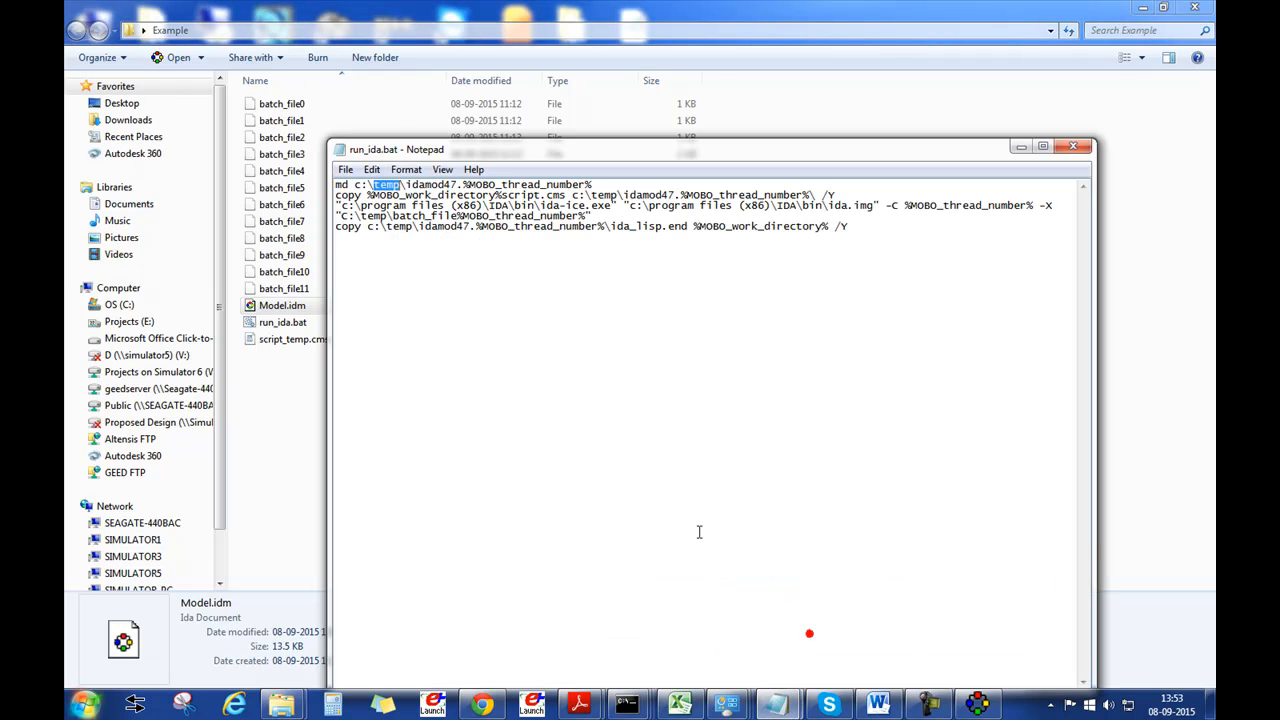
double_click(473, 152)
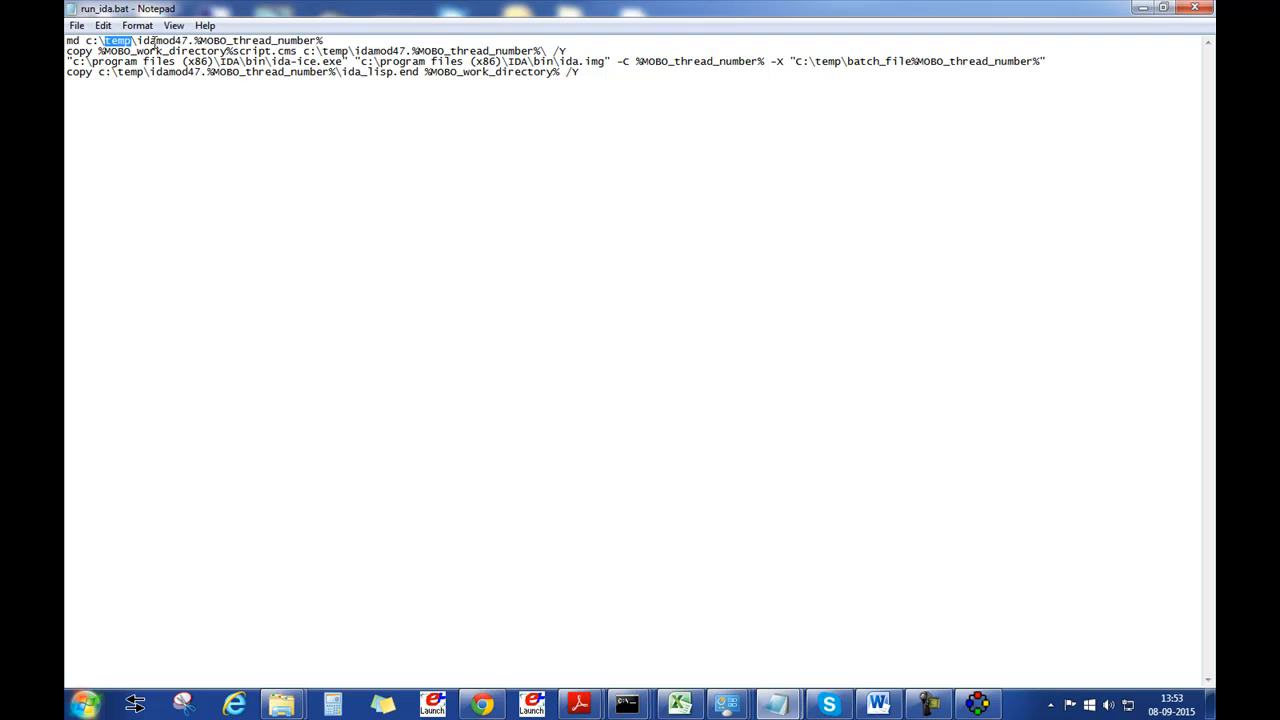
left_click_drag(174, 38, 186, 38)
left_click_drag(393, 50, 407, 50)
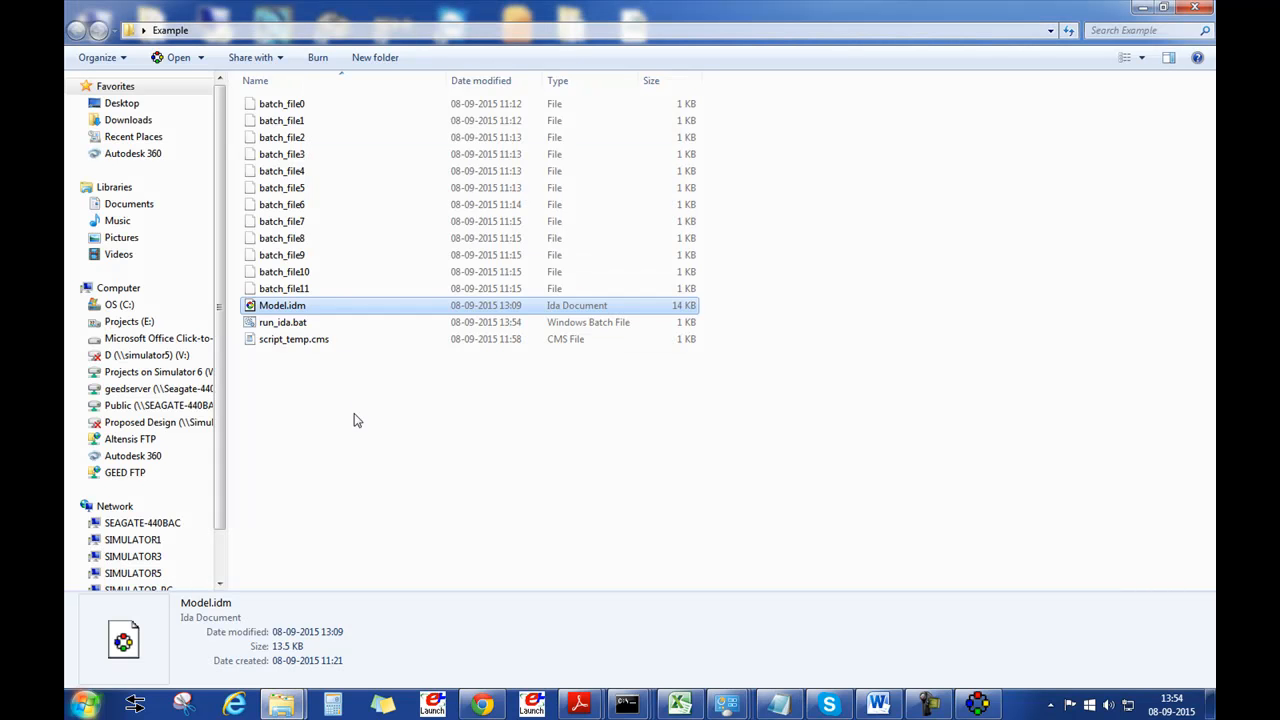
left_click(354, 420)
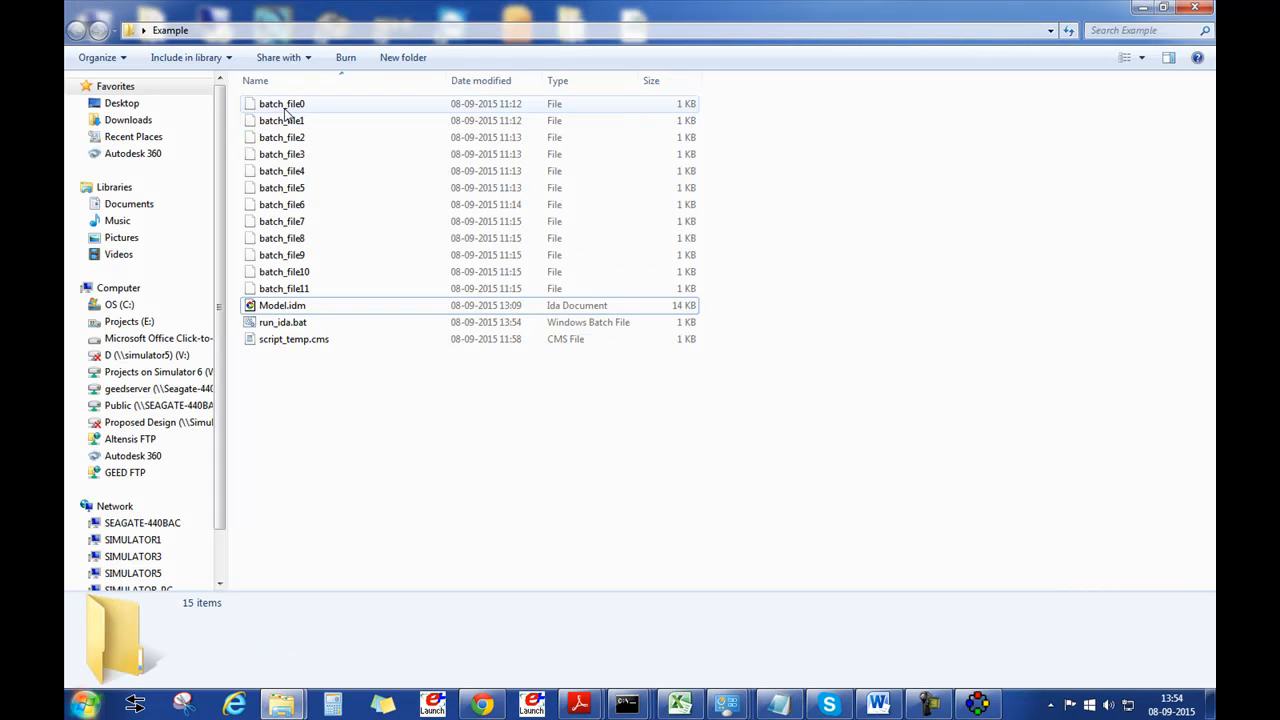
Step: Open batch_file0 in Notepad and review the model.idm path in its get-document line
left_click(284, 106)
double_click(284, 106)
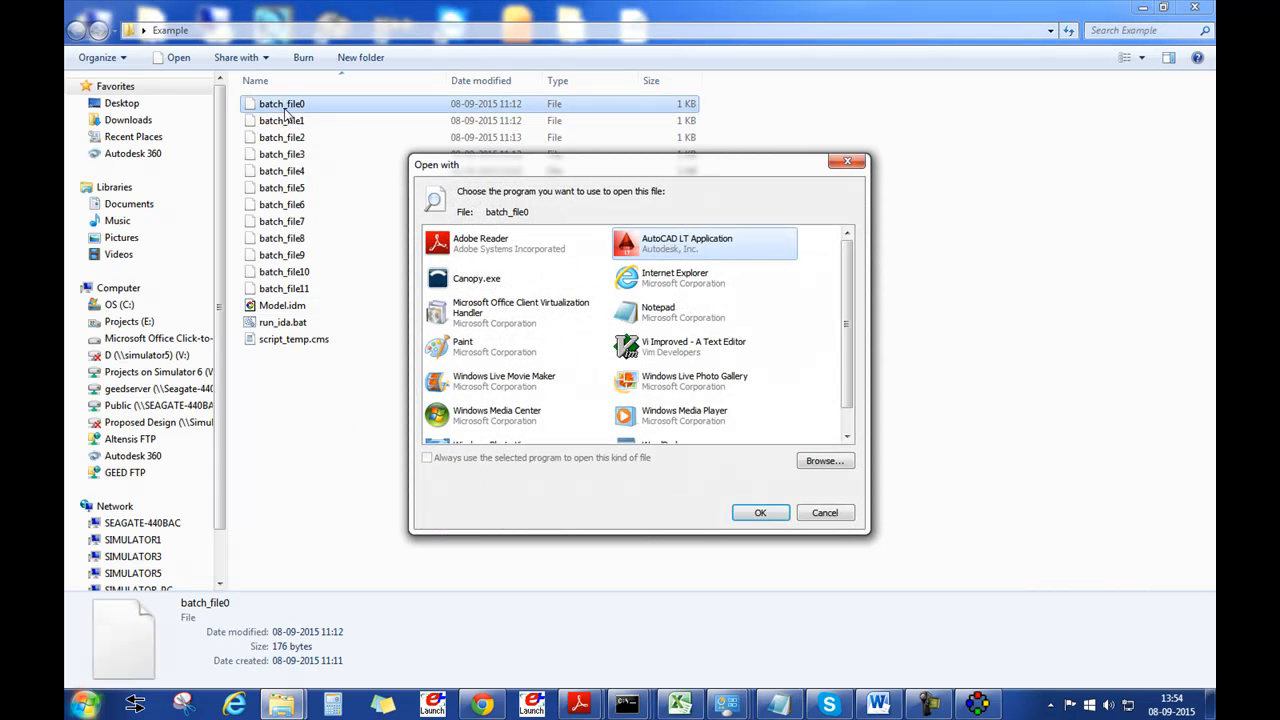
double_click(710, 315)
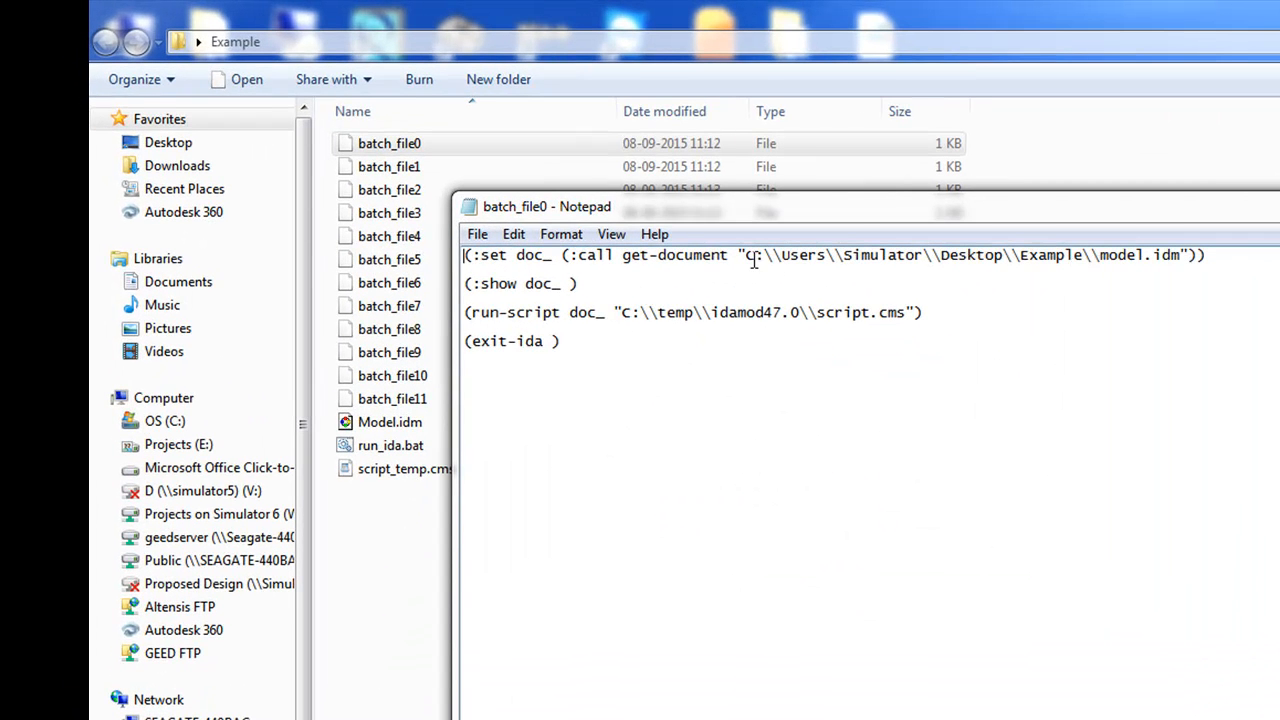
left_click(750, 256)
left_click(747, 257)
left_click(1101, 256)
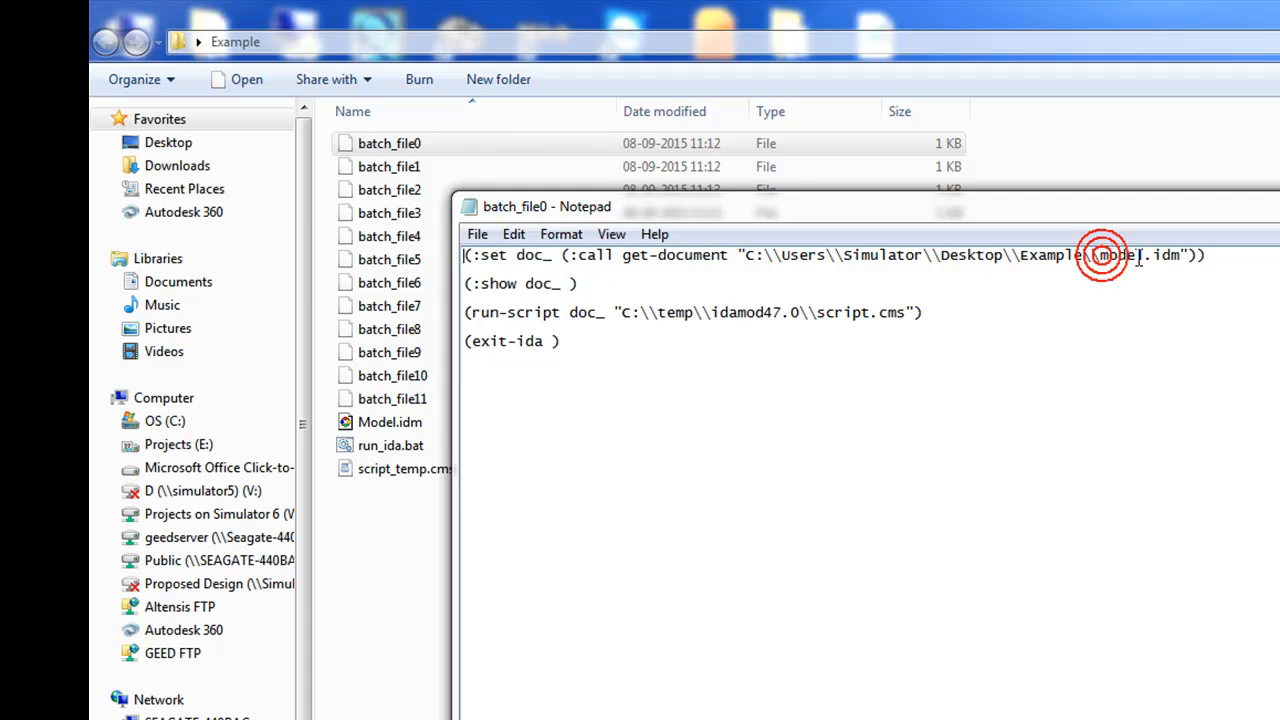
left_click(996, 92)
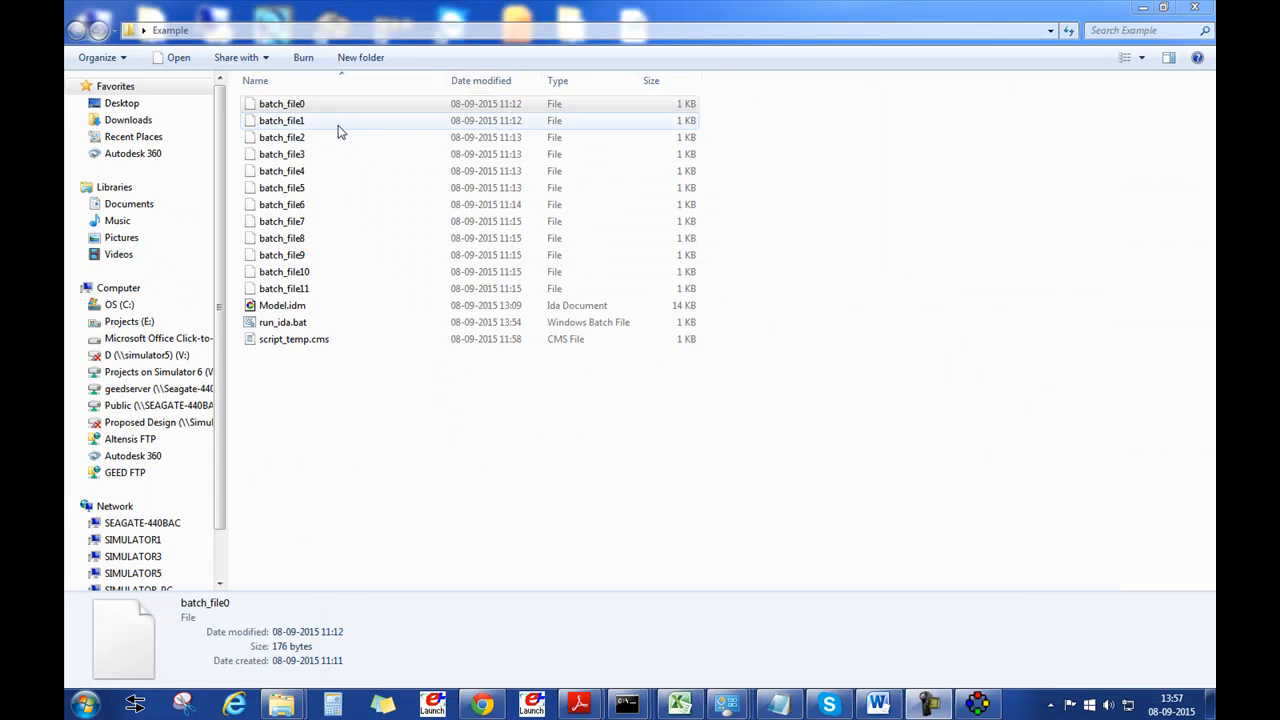
Step: Go through the numbered batch files in the Example folder, from batch_file1 to batch_file10
left_click(337, 122)
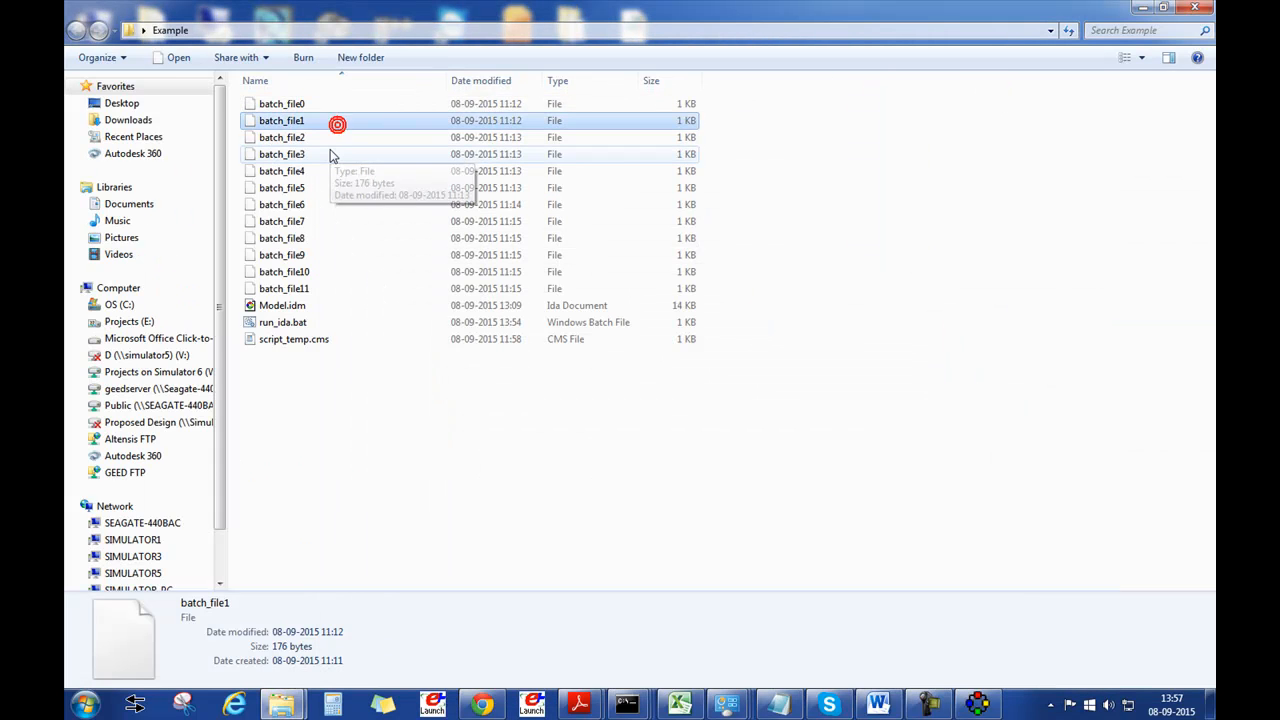
left_click(326, 138)
left_click(321, 158)
left_click(322, 171)
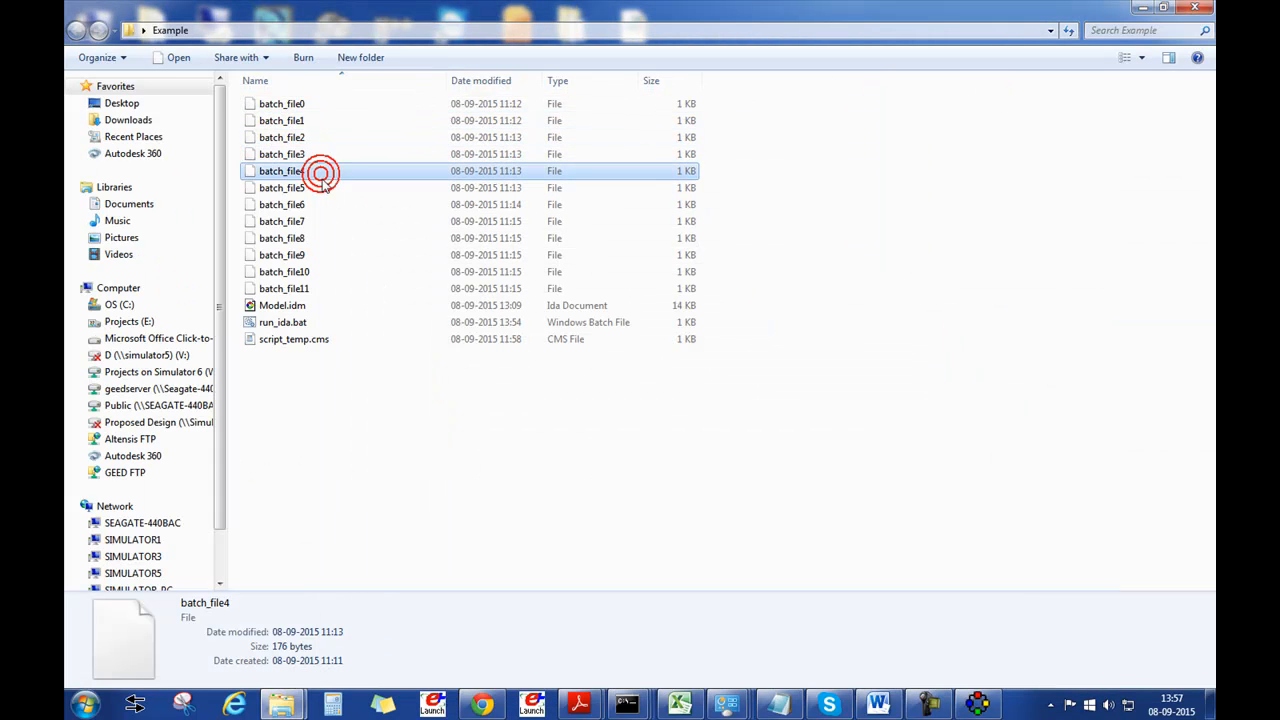
left_click(323, 187)
left_click(312, 204)
left_click(312, 222)
left_click(311, 239)
left_click(310, 255)
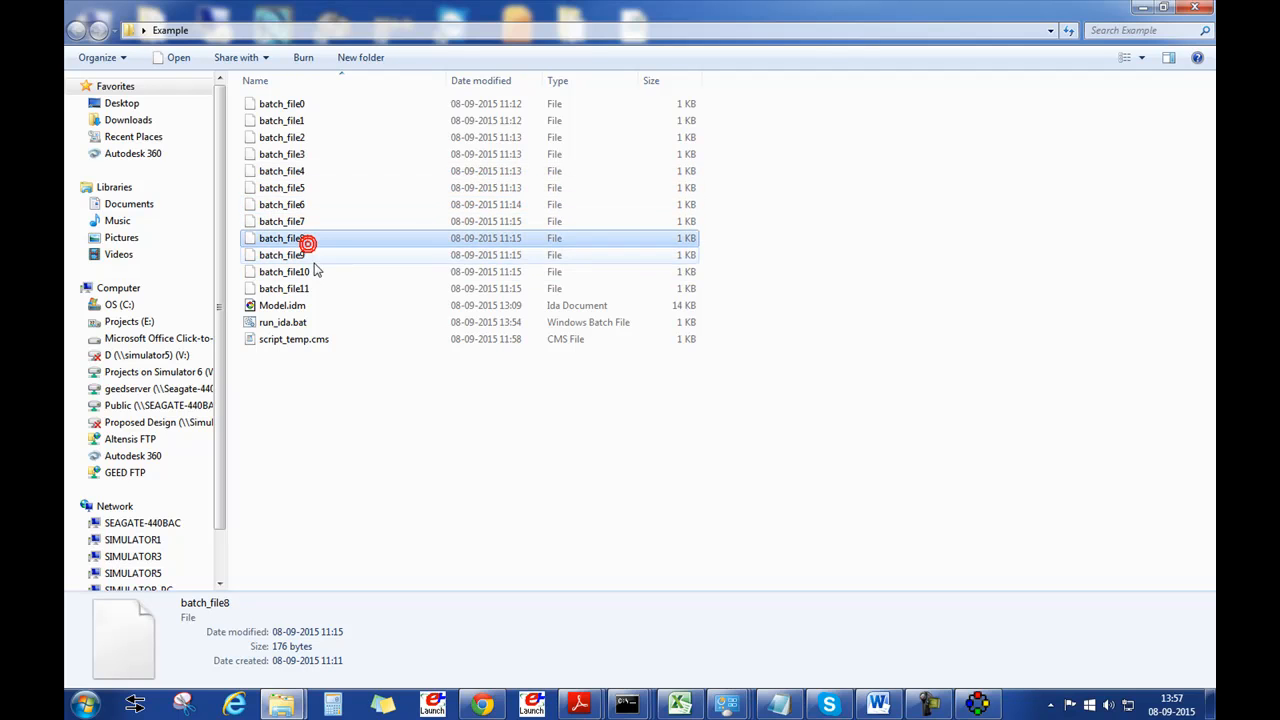
left_click(313, 271)
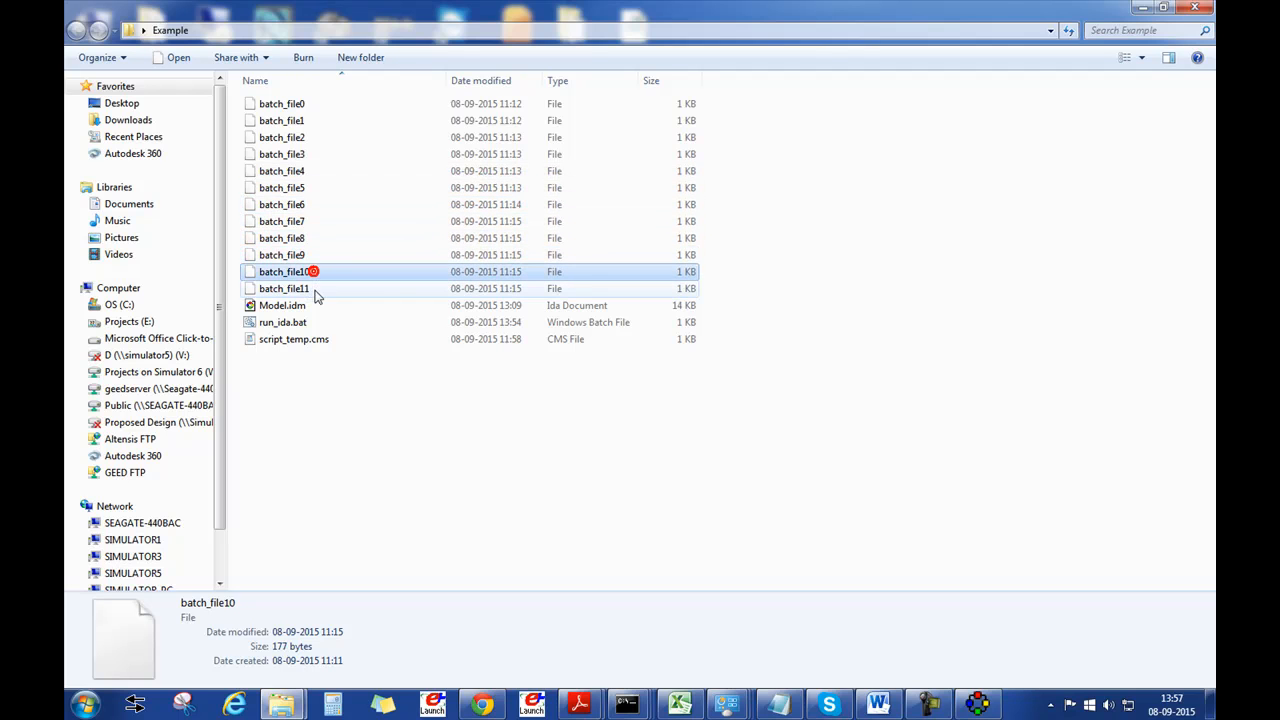
Step: Open batch_file1 in Notepad, shrink its window and move it aside for comparison
left_click(316, 102)
double_click(312, 120)
left_click(638, 314)
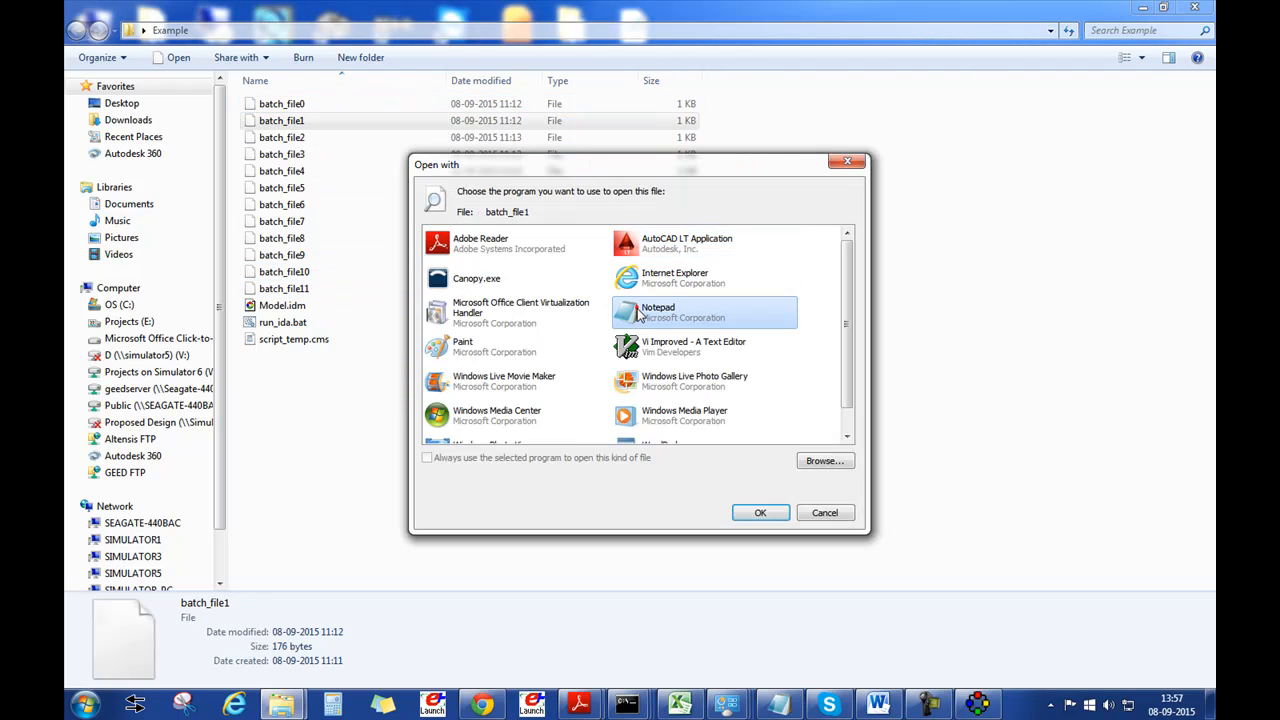
double_click(638, 314)
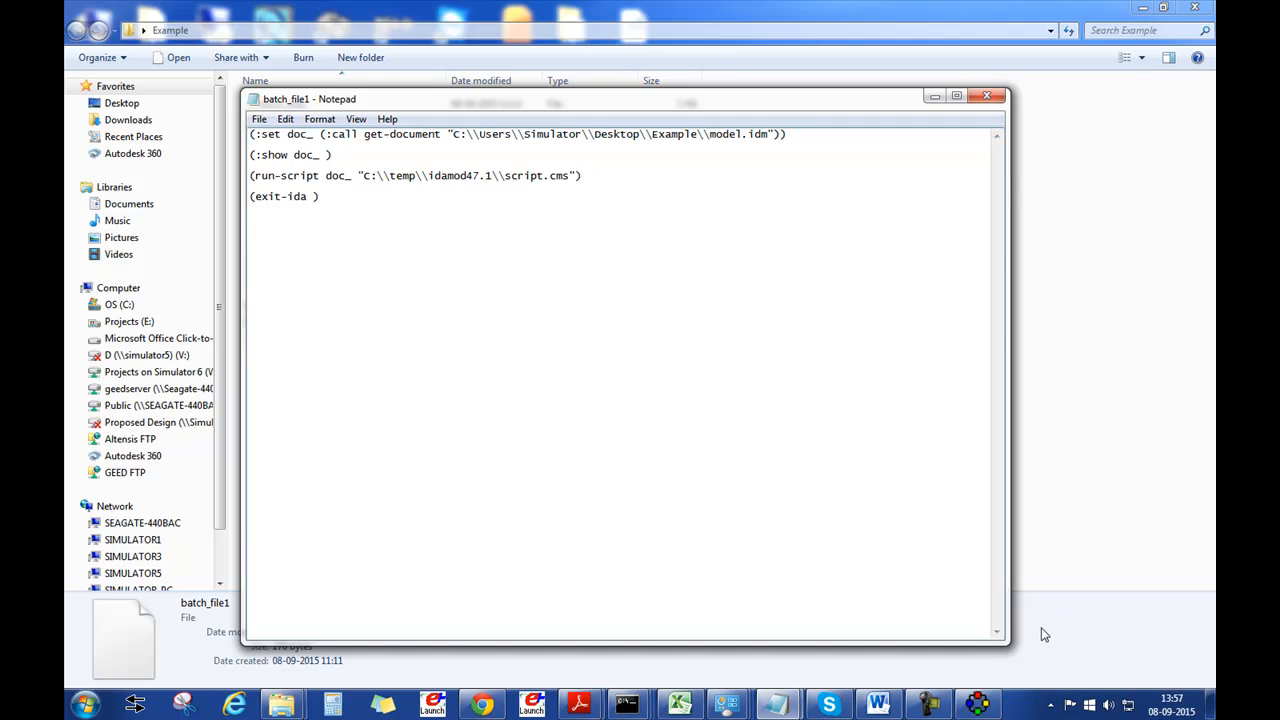
left_click_drag(1008, 644, 640, 458)
left_click_drag(385, 97, 227, 184)
Step: Open batch_file2 in Notepad and place the batch_file1 window over it to compare their run-script paths
double_click(285, 136)
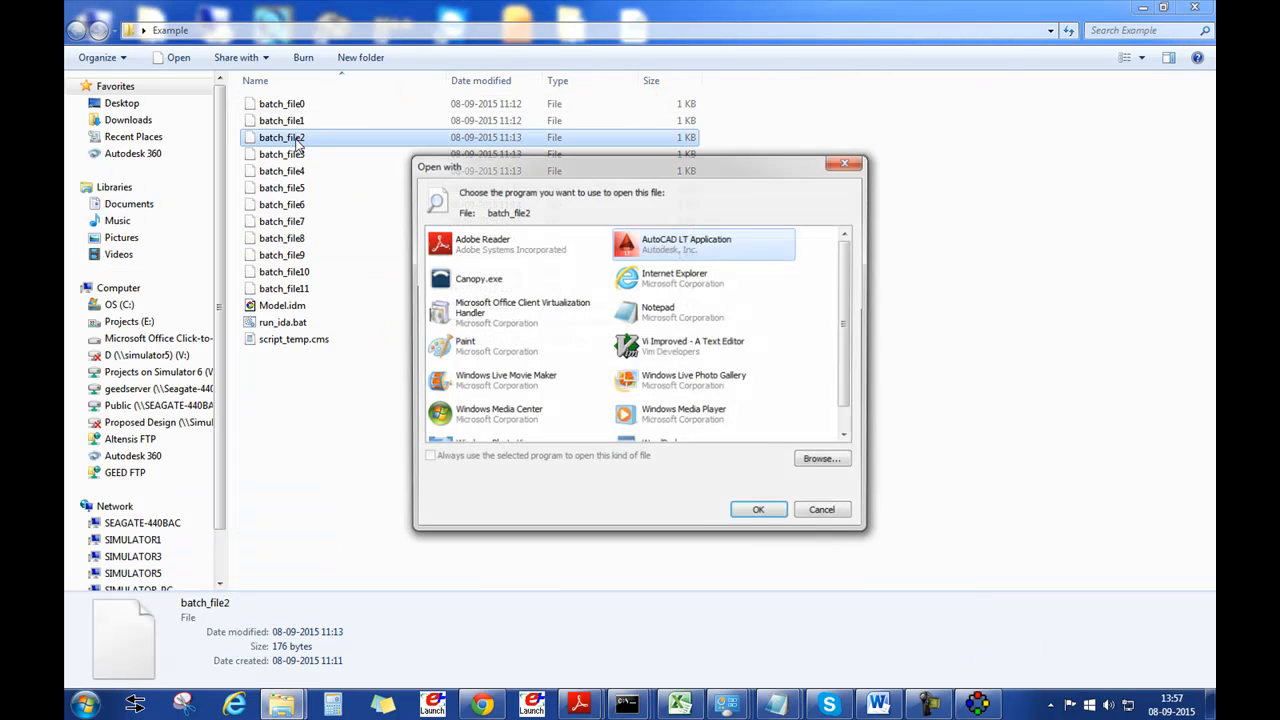
double_click(660, 312)
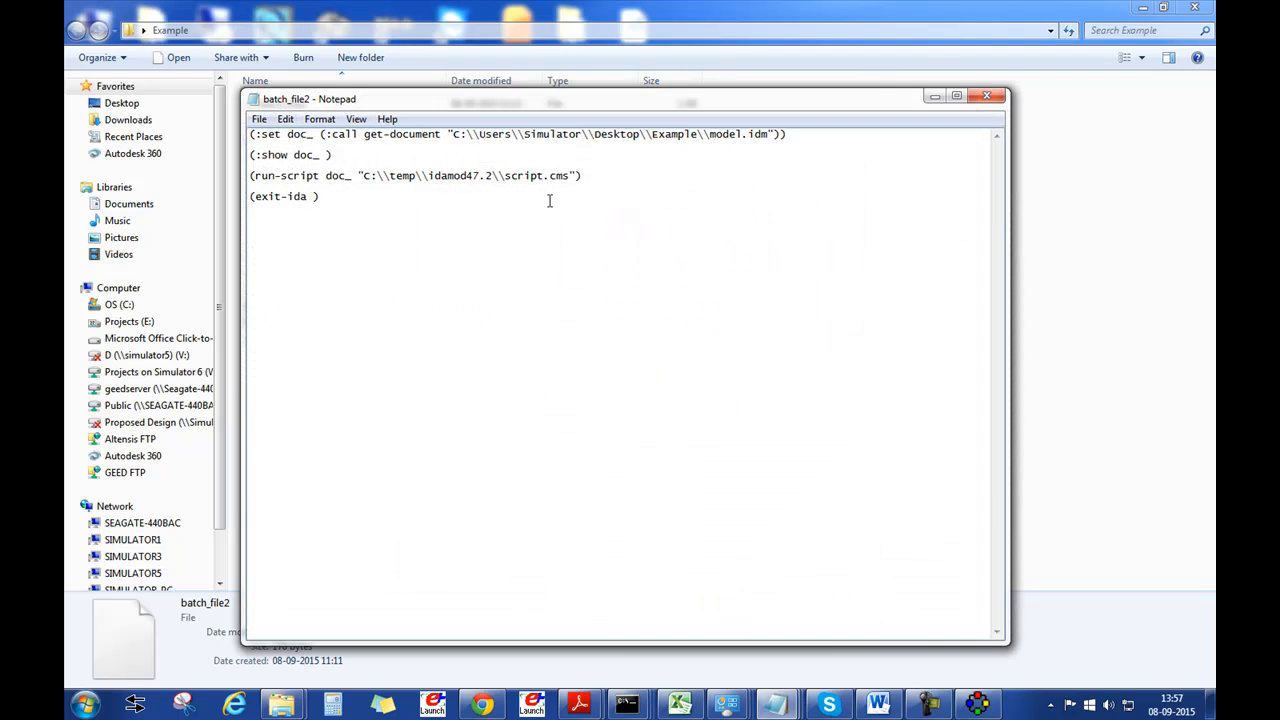
mouse_move(775, 704)
left_click(836, 660)
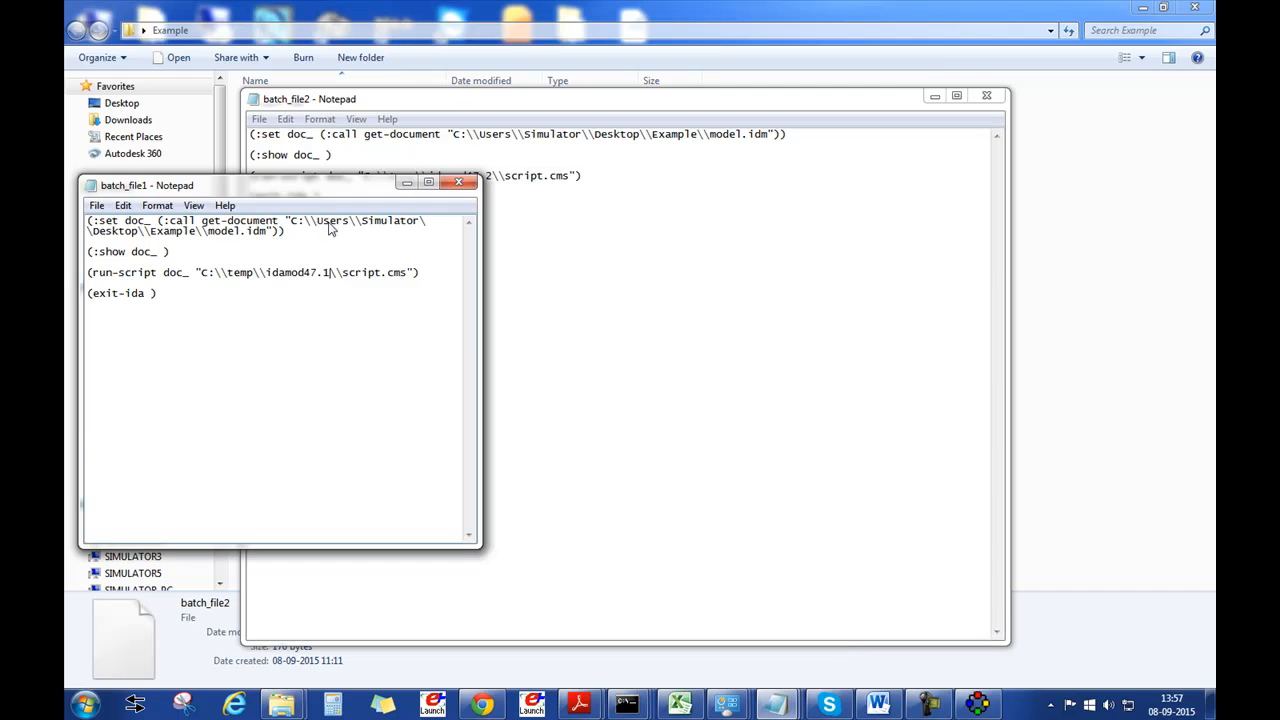
left_click_drag(338, 194, 645, 264)
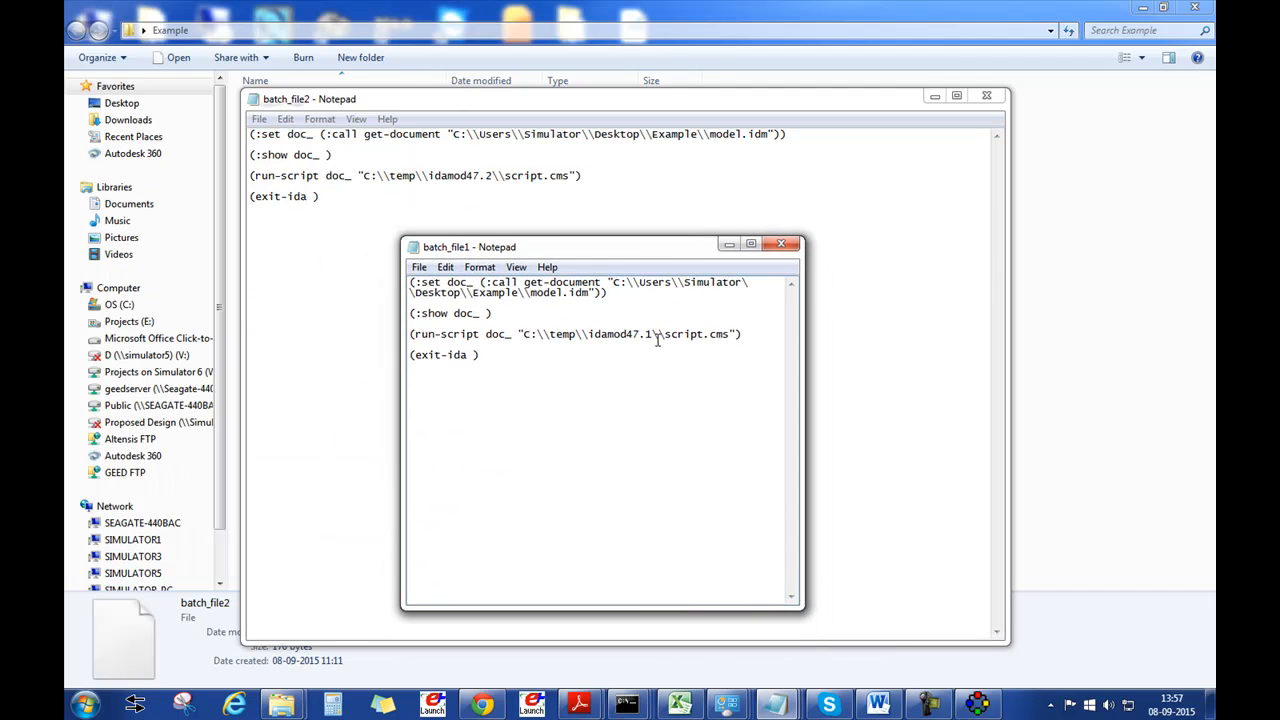
Step: Close the batch_file2 and batch_file1 Notepad windows
left_click(491, 177)
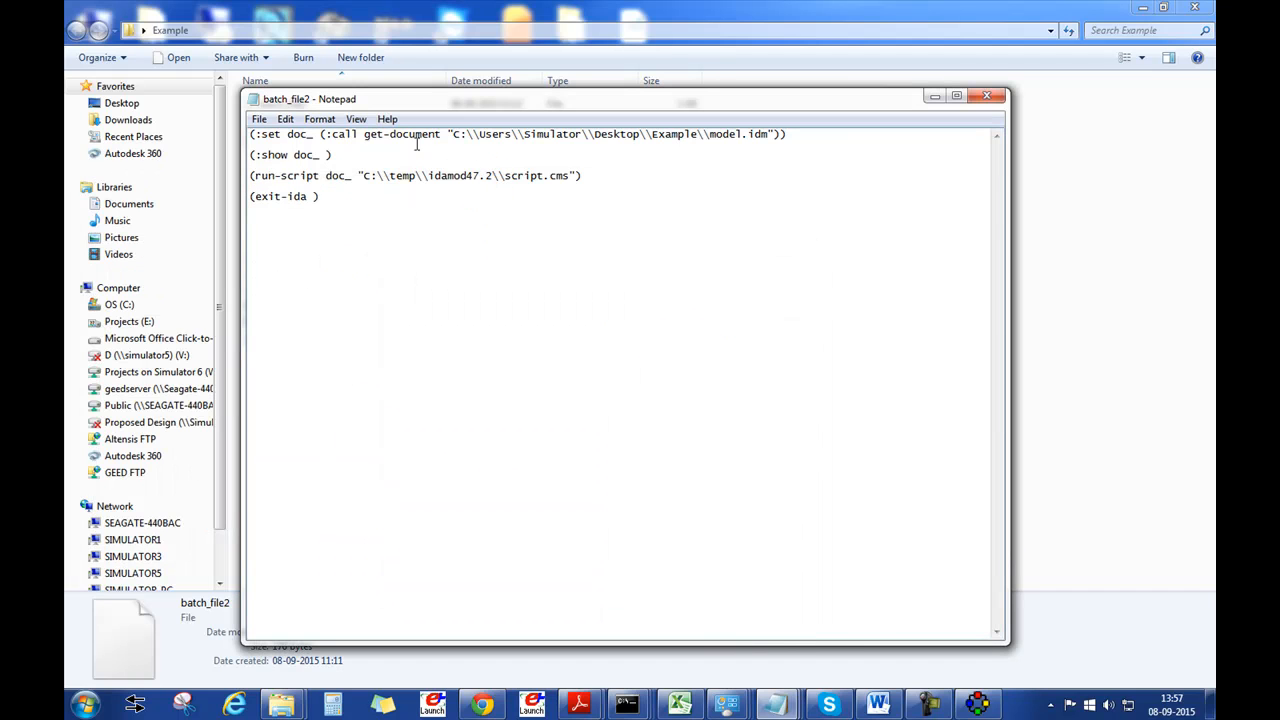
left_click(990, 97)
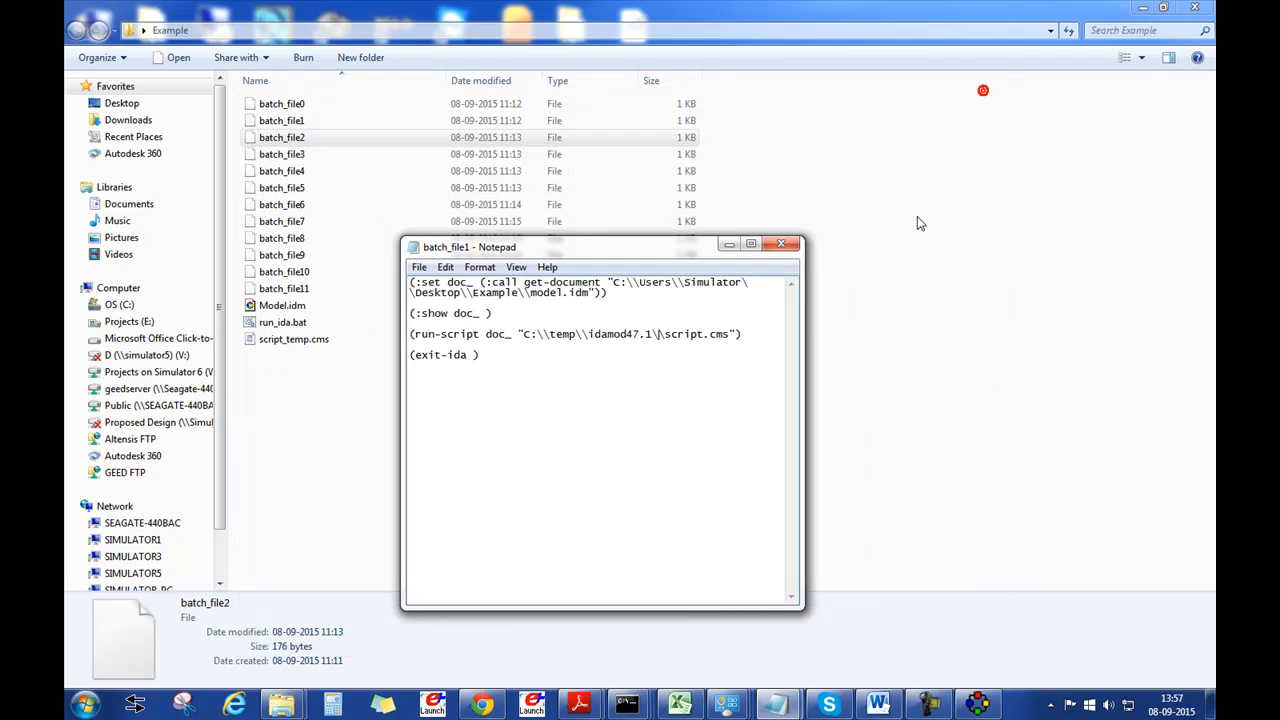
left_click(783, 246)
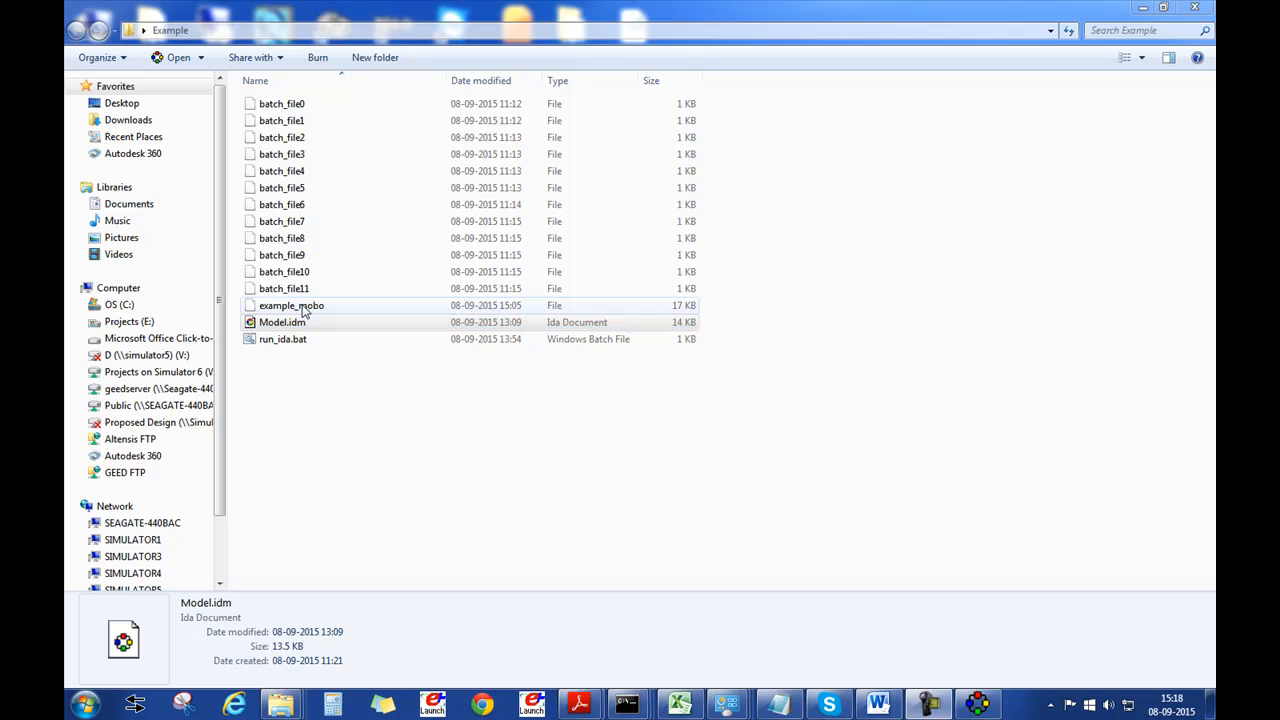
Step: Switch to IDA ICE, open the window object on Wall 3 and set its size to 1.222 m by 2.222 m
left_click(296, 325)
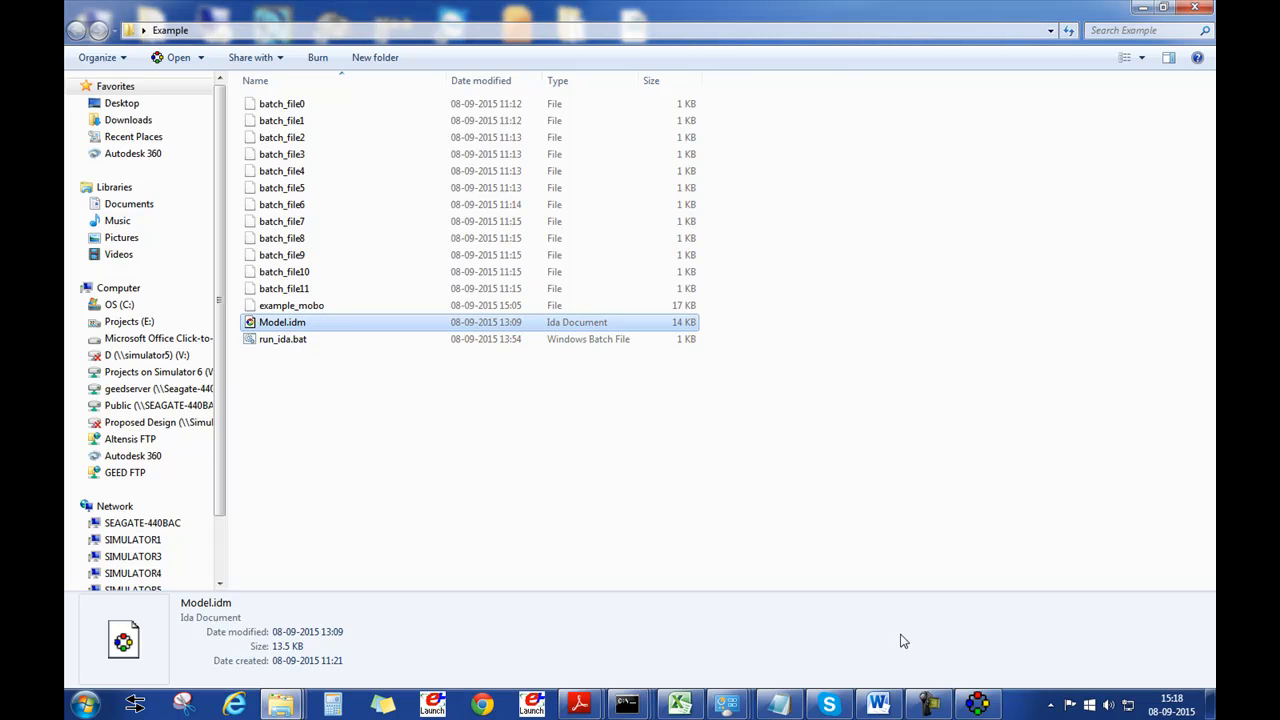
left_click(975, 703)
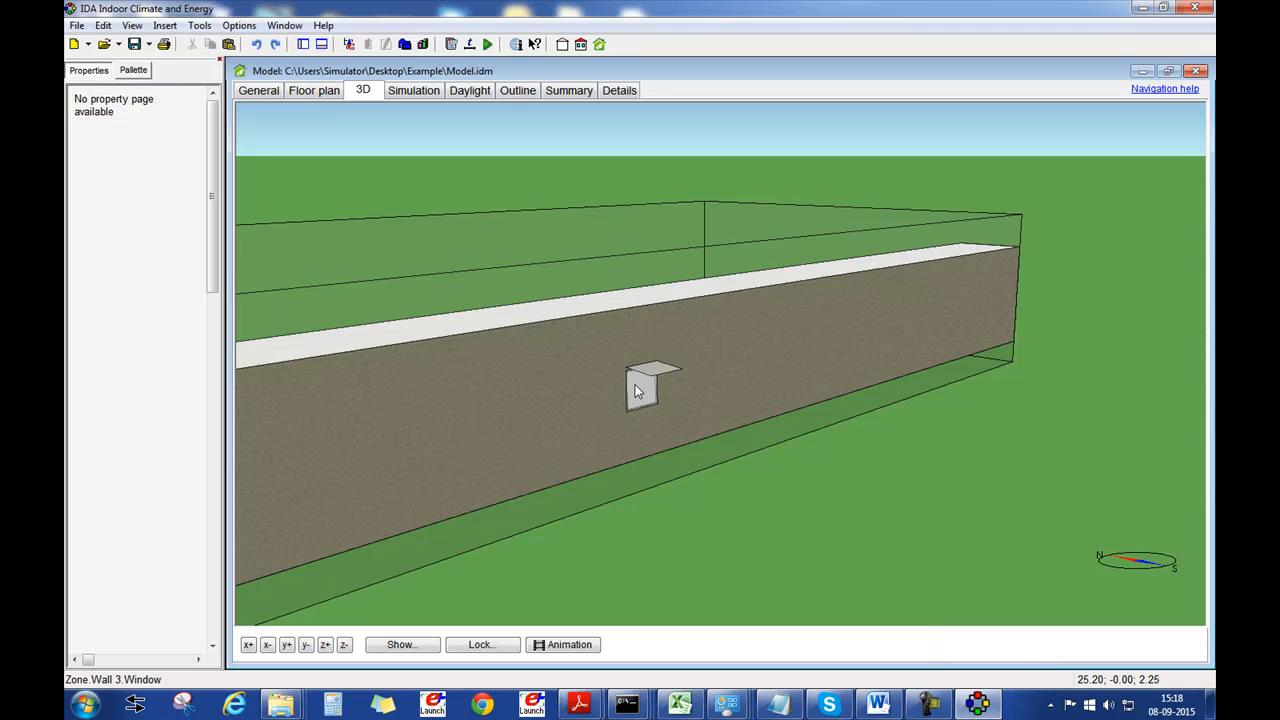
double_click(636, 390)
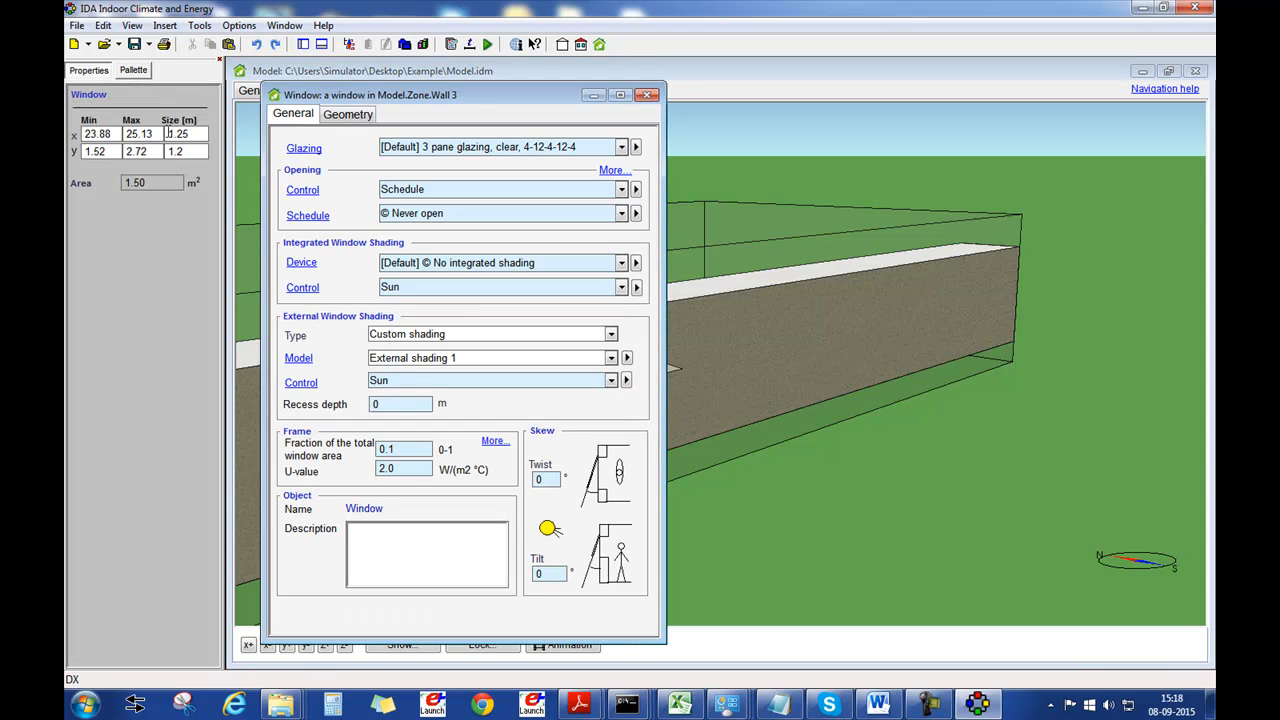
left_click_drag(192, 133, 172, 143)
type("1.222")
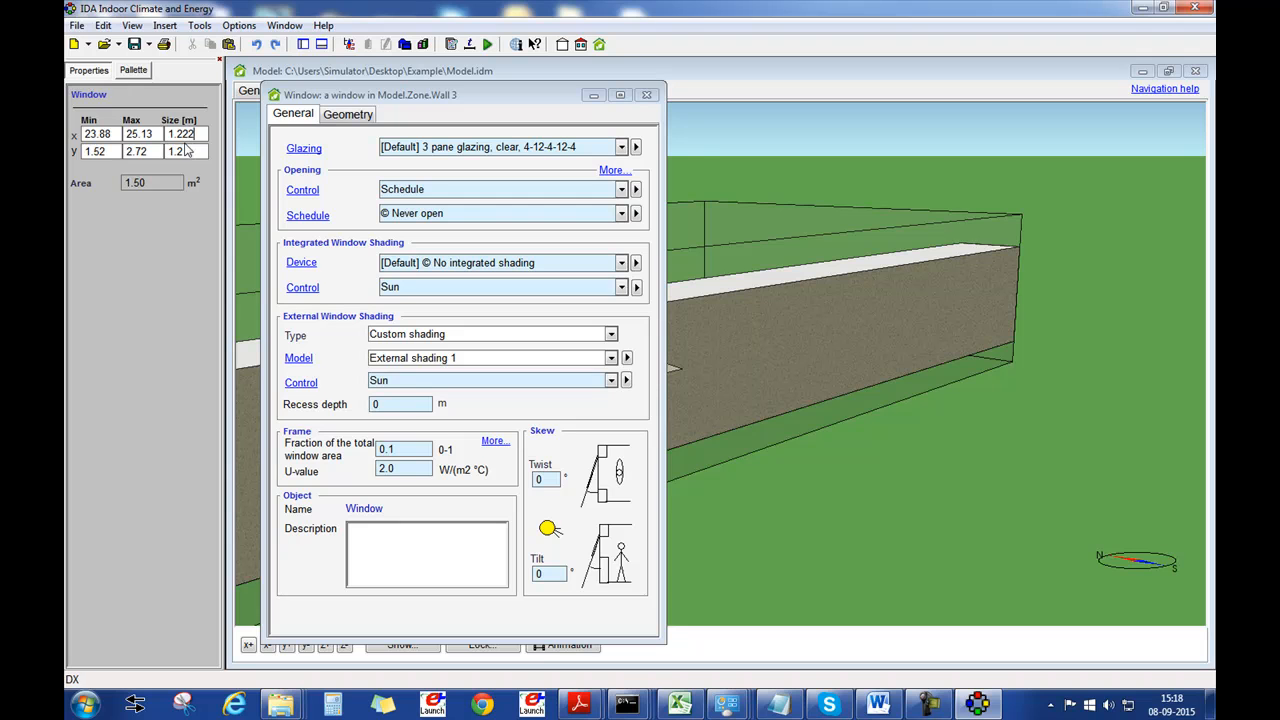
double_click(187, 150)
type("2")
left_click(192, 131)
left_click(192, 152)
left_click(187, 151)
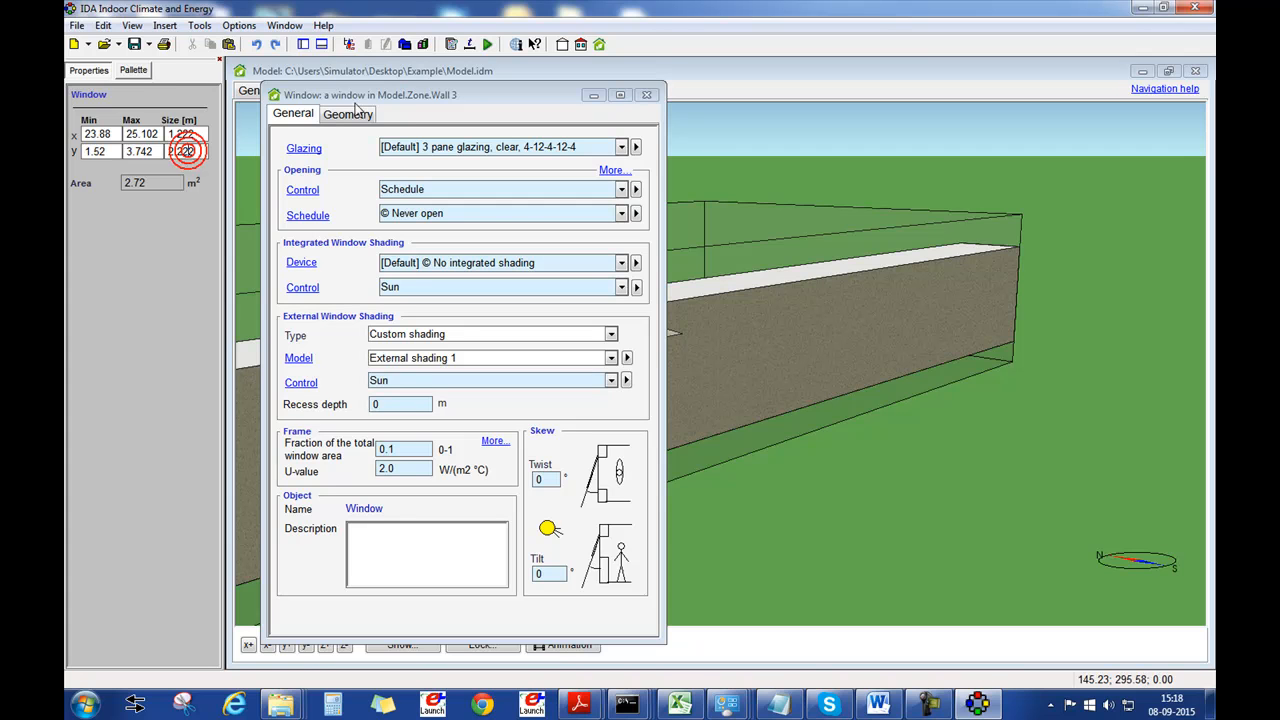
Step: Set the screen depth of the window's External shading 1 to 2.2345 m and close the shading and window forms
left_click(299, 359)
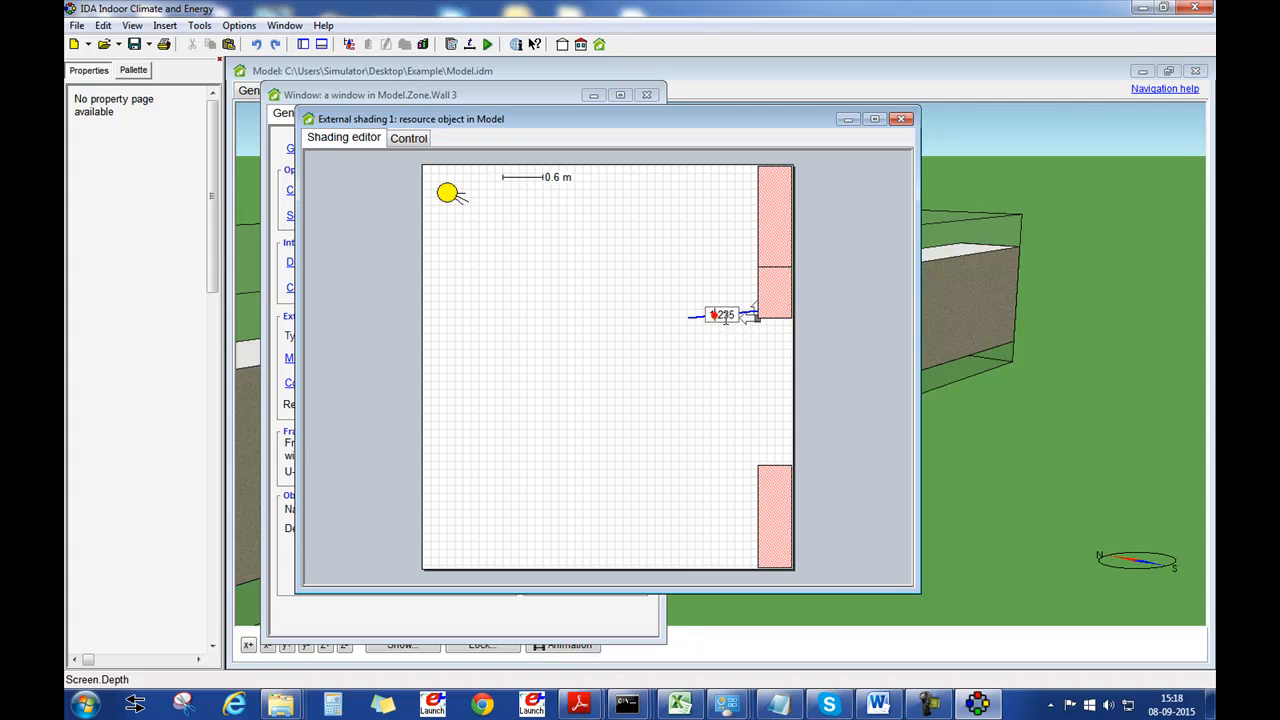
left_click(745, 316)
double_click(738, 314)
type("2")
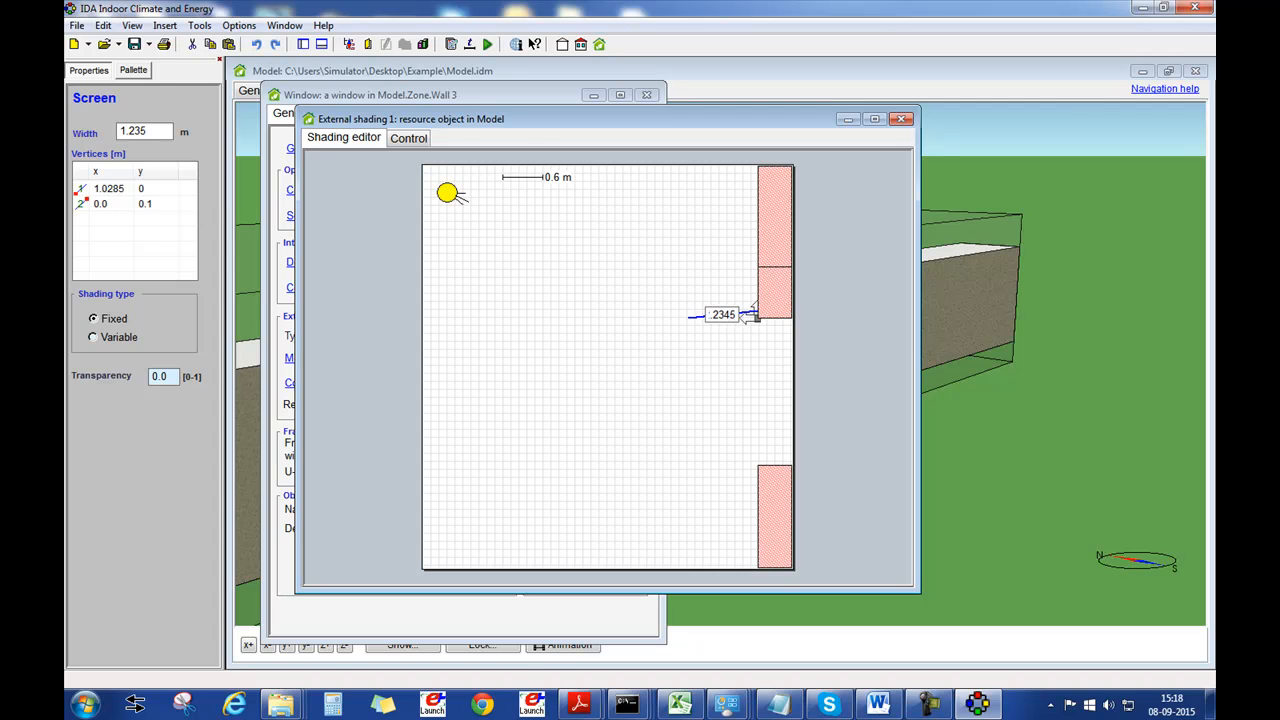
left_click(676, 397)
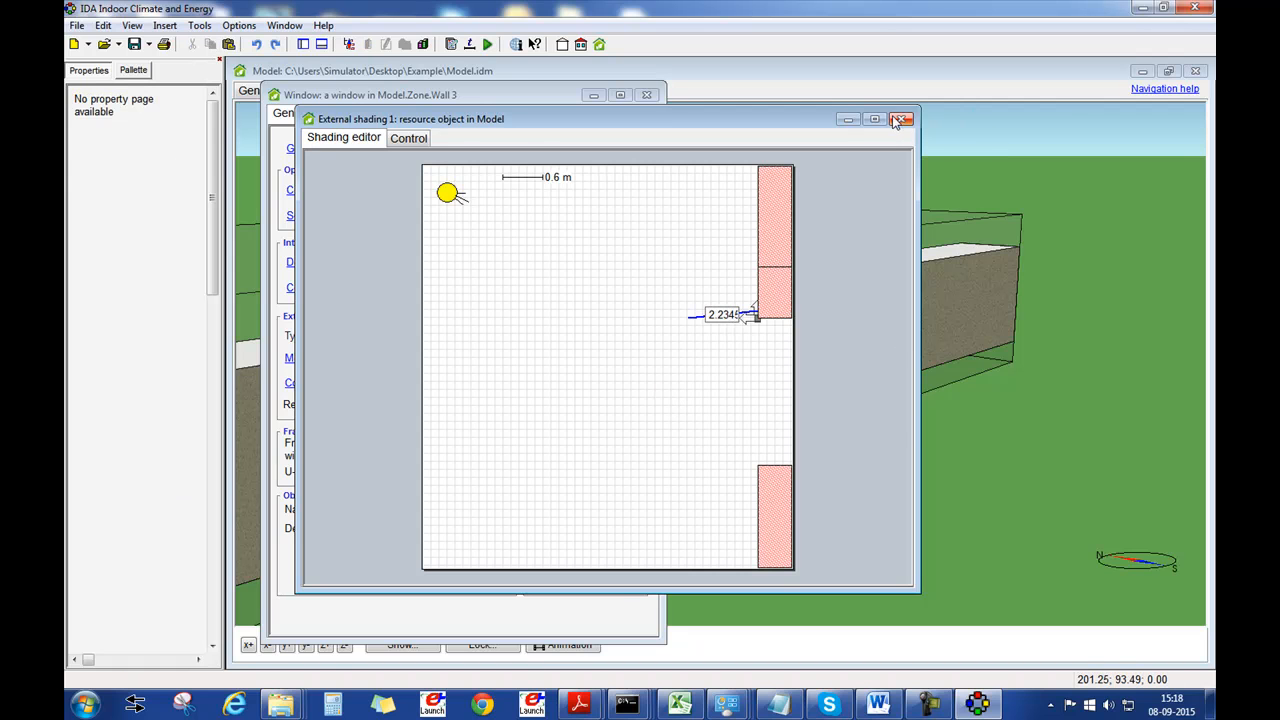
left_click(899, 119)
left_click(646, 95)
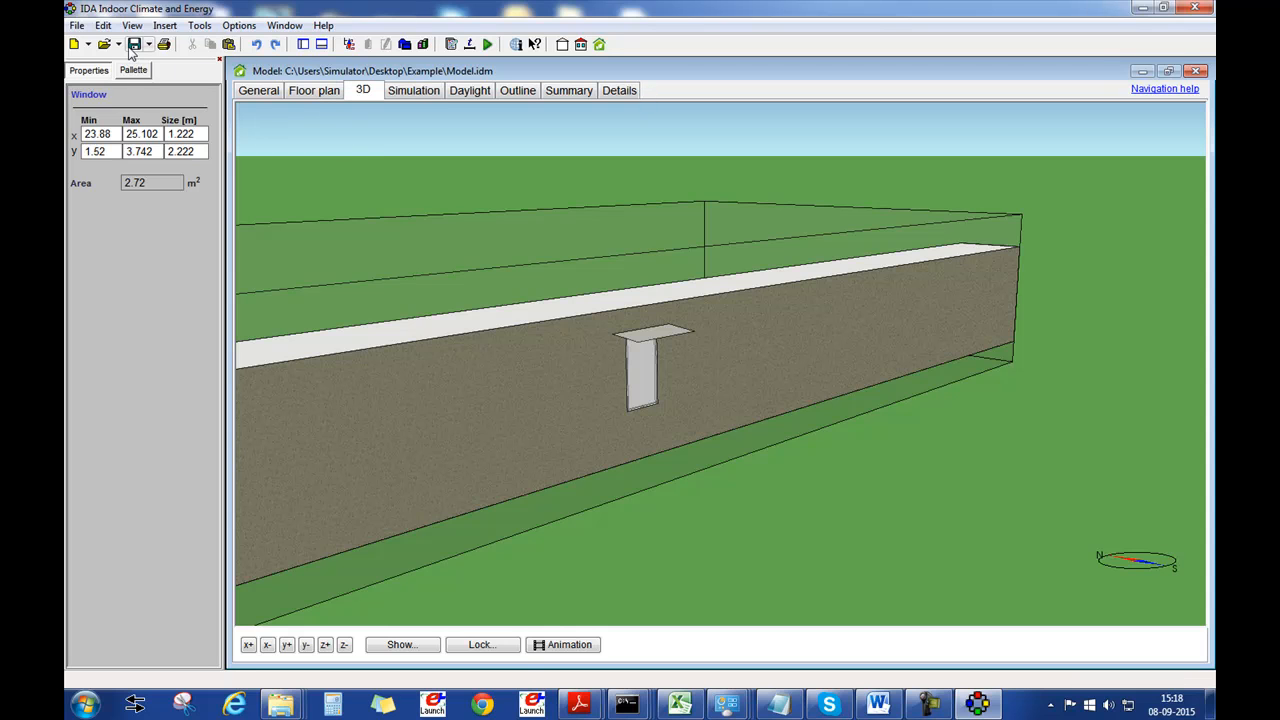
Step: Generate a Diff-Script of the model changes and review its DEPTH, DX and DY value lines
left_click(199, 25)
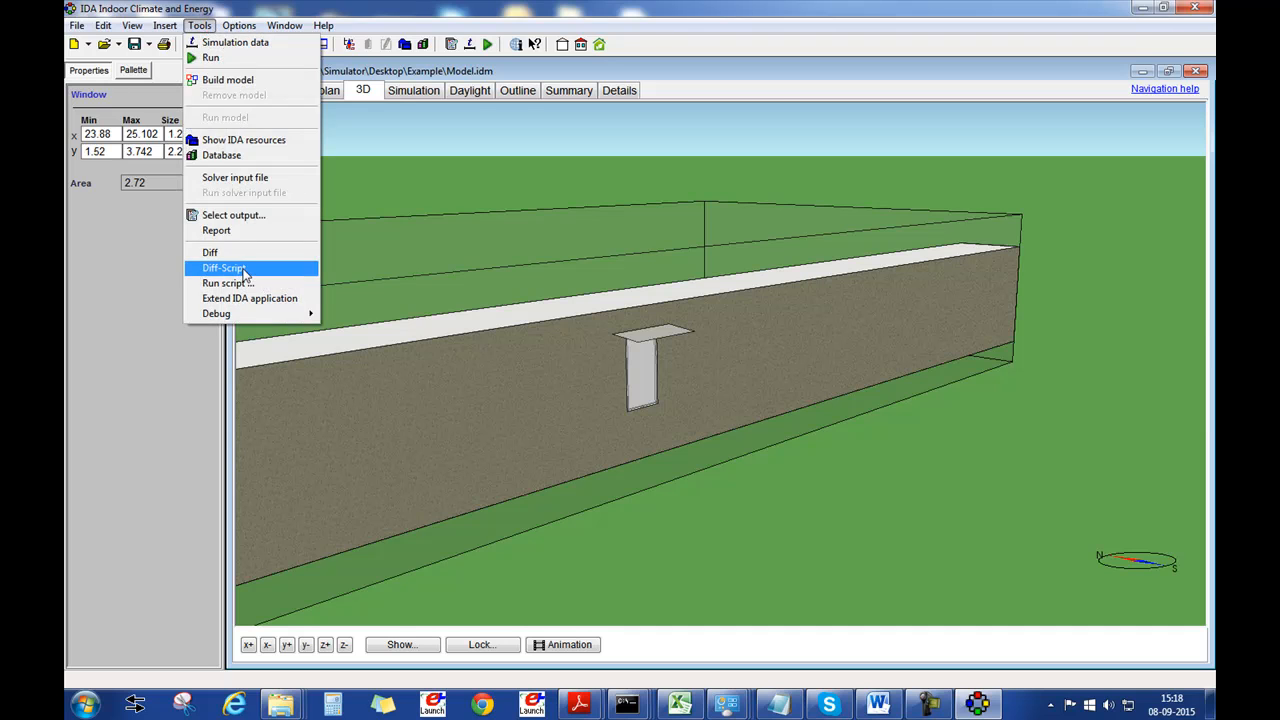
left_click(243, 256)
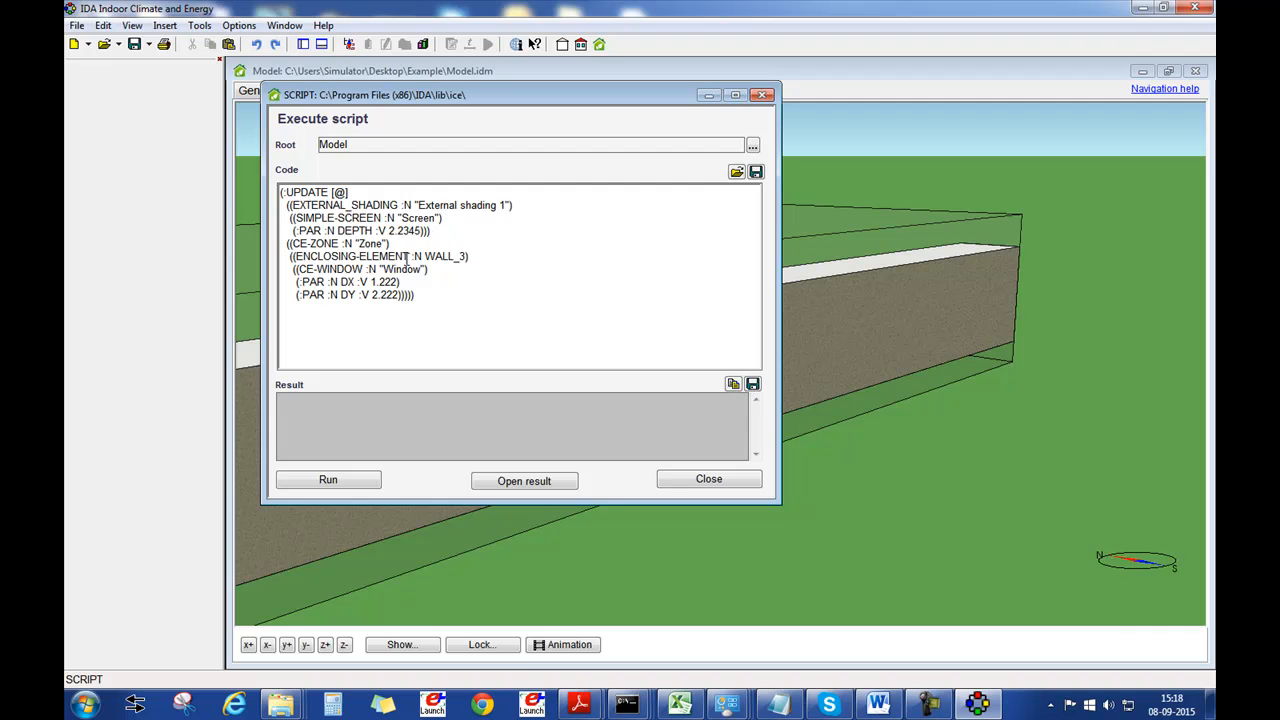
left_click_drag(427, 301, 284, 200)
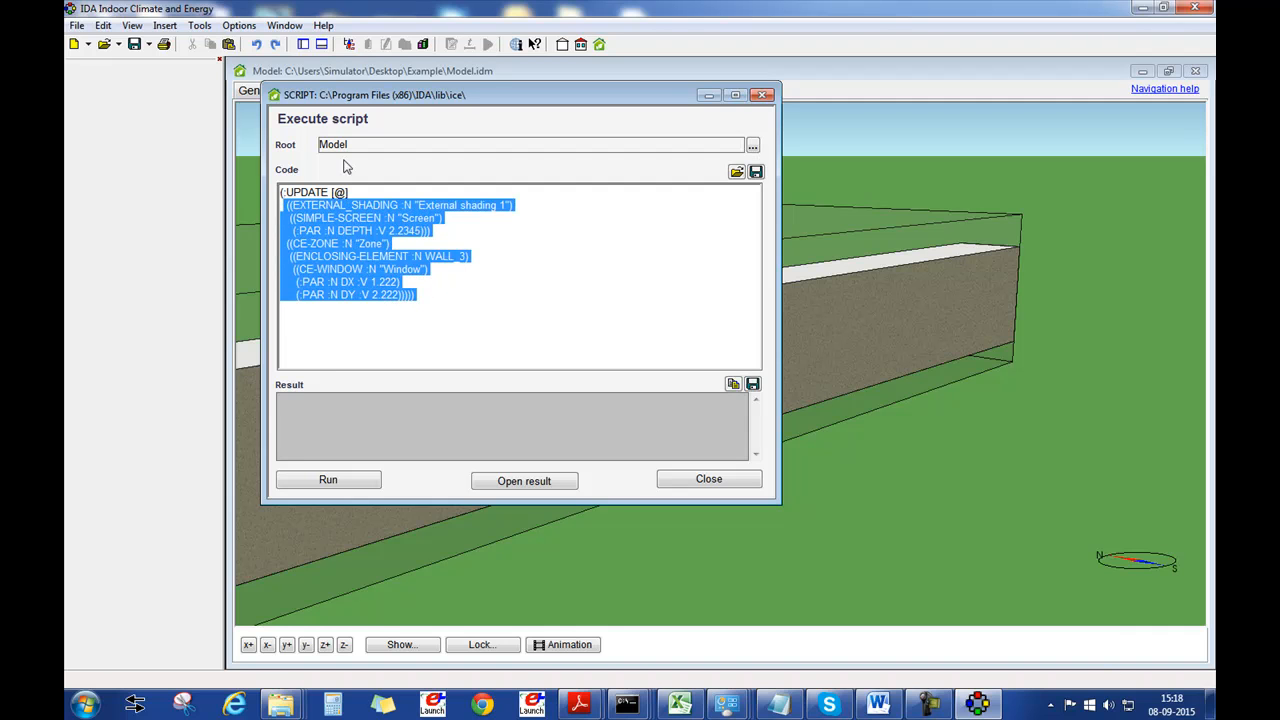
left_click(408, 240)
left_click_drag(381, 230, 423, 231)
left_click_drag(362, 279, 398, 294)
left_click(437, 290)
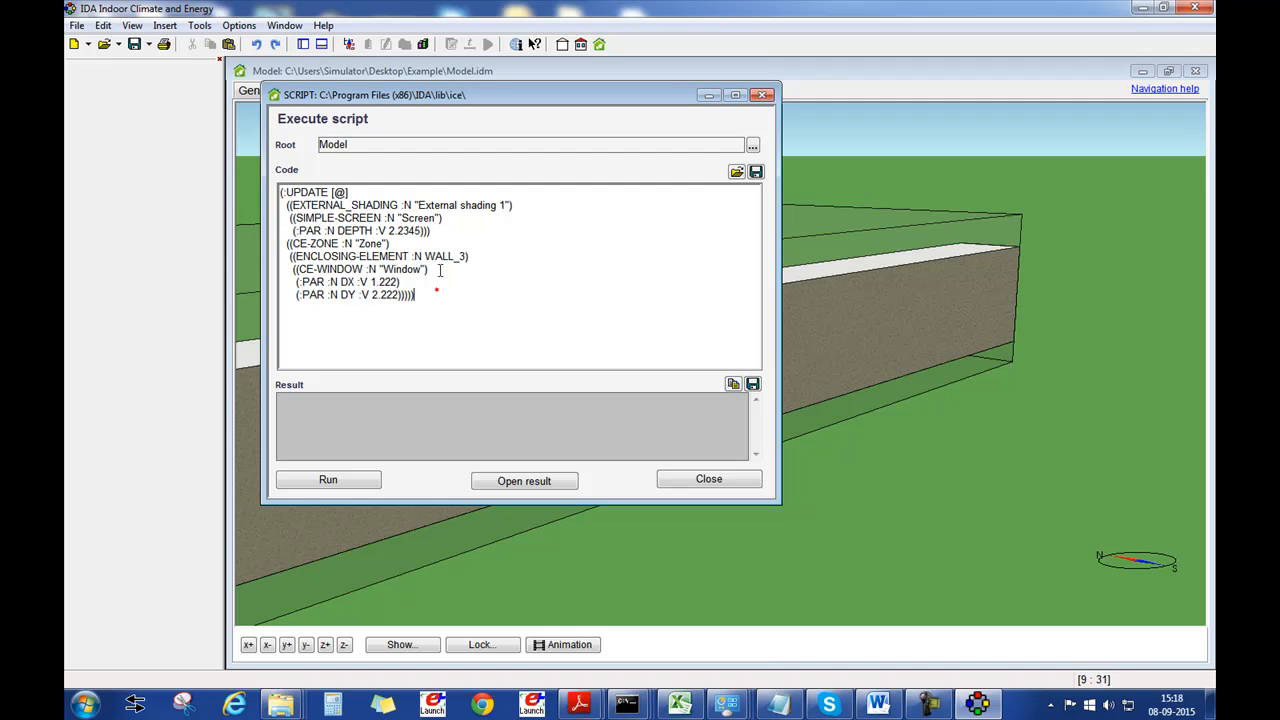
Step: Save the script code as script_temp.cms in the Example folder on the Desktop
left_click(756, 172)
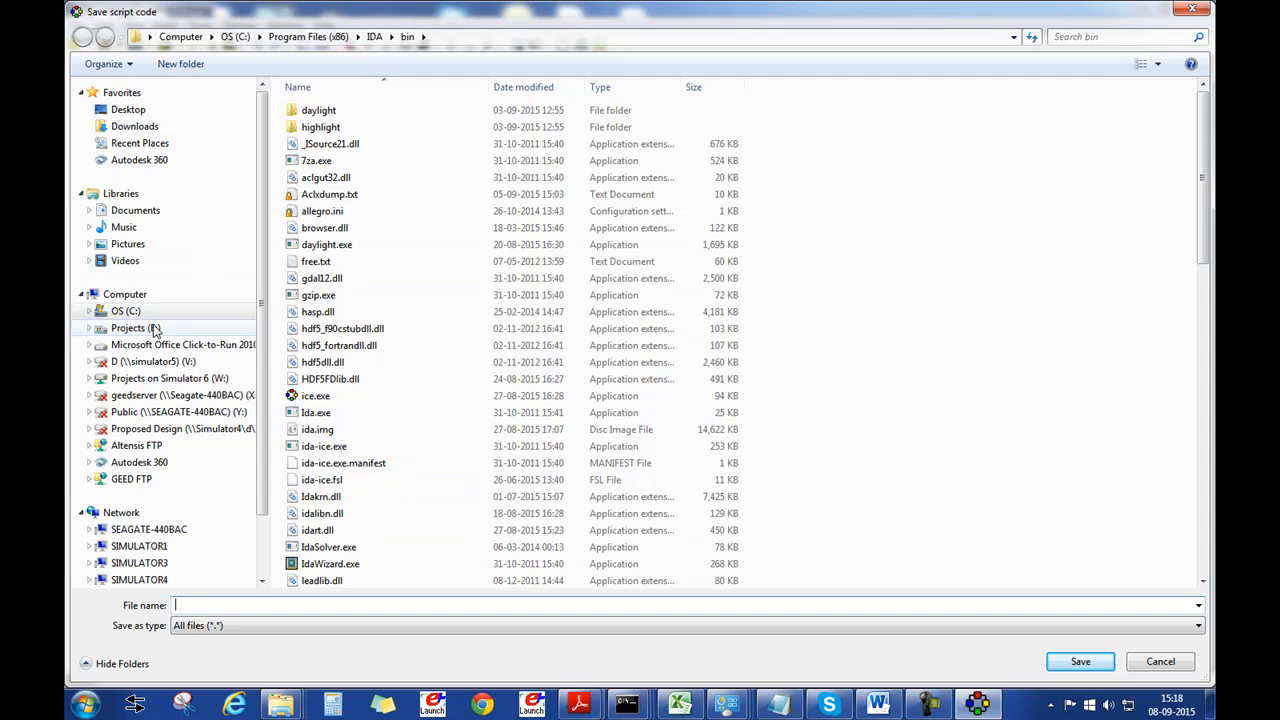
left_click(134, 109)
left_click_drag(1200, 155, 1198, 330)
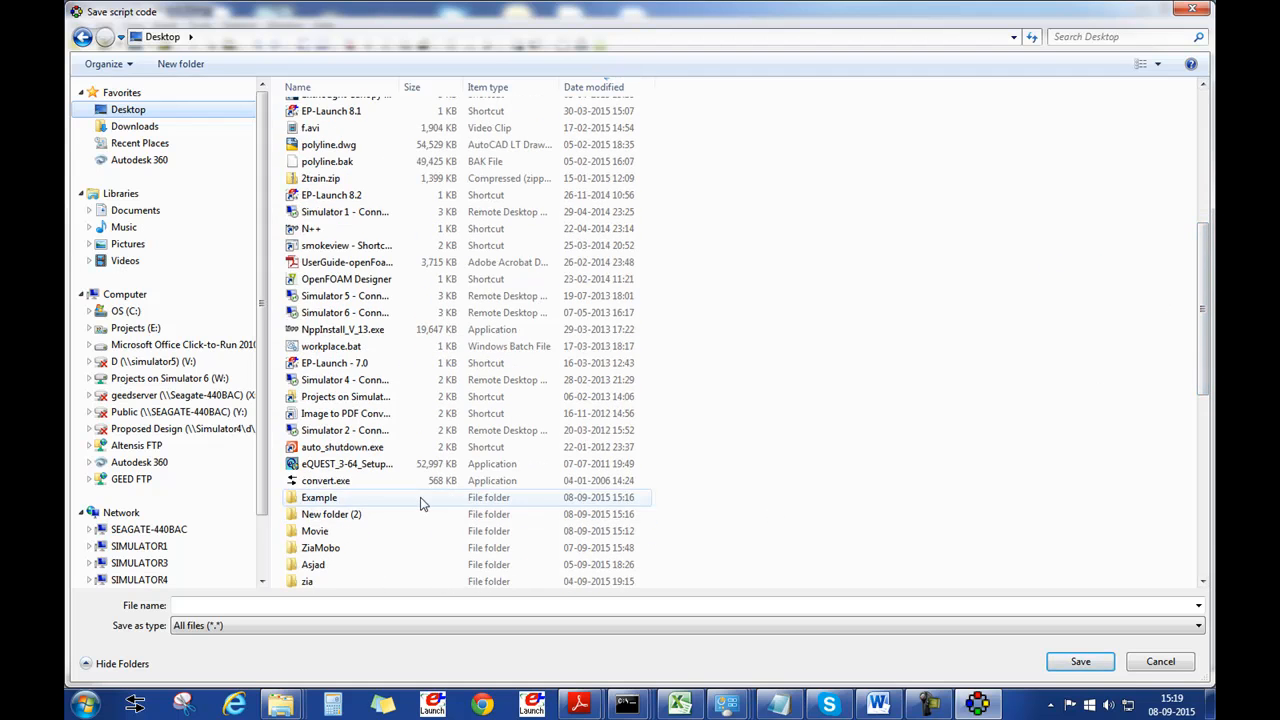
double_click(394, 491)
left_click(337, 388)
left_click(226, 604)
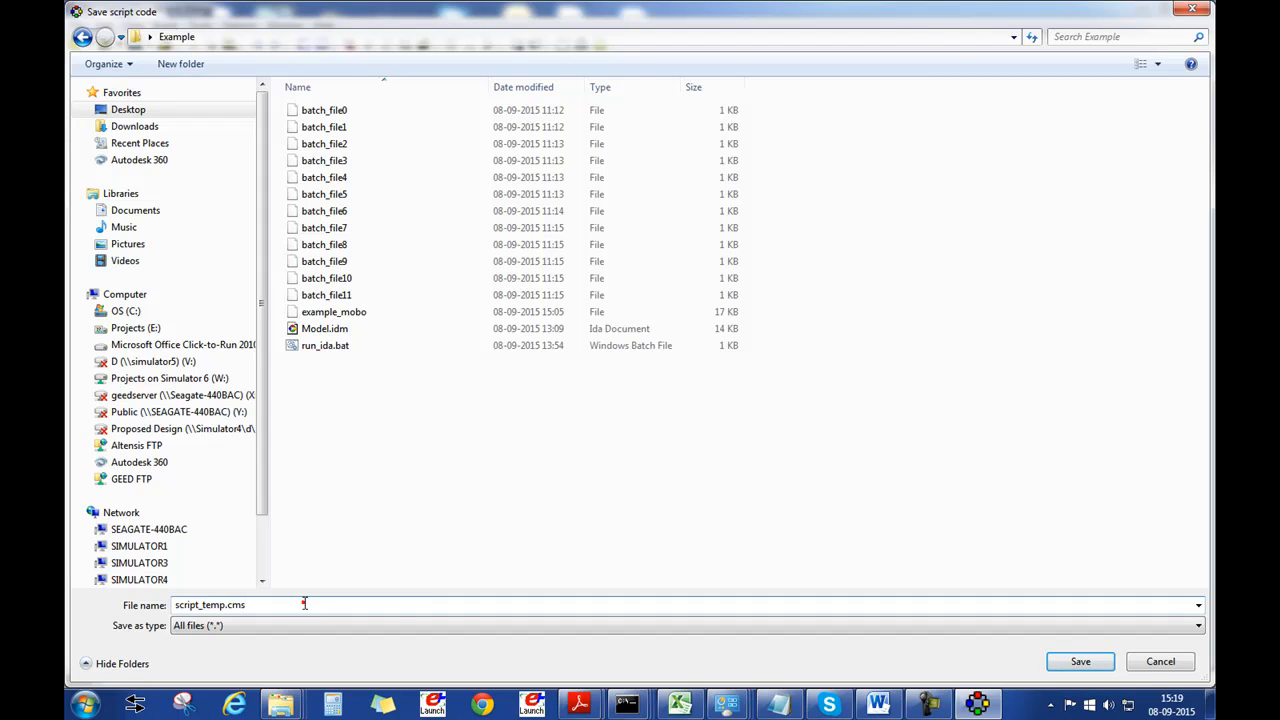
key("Return")
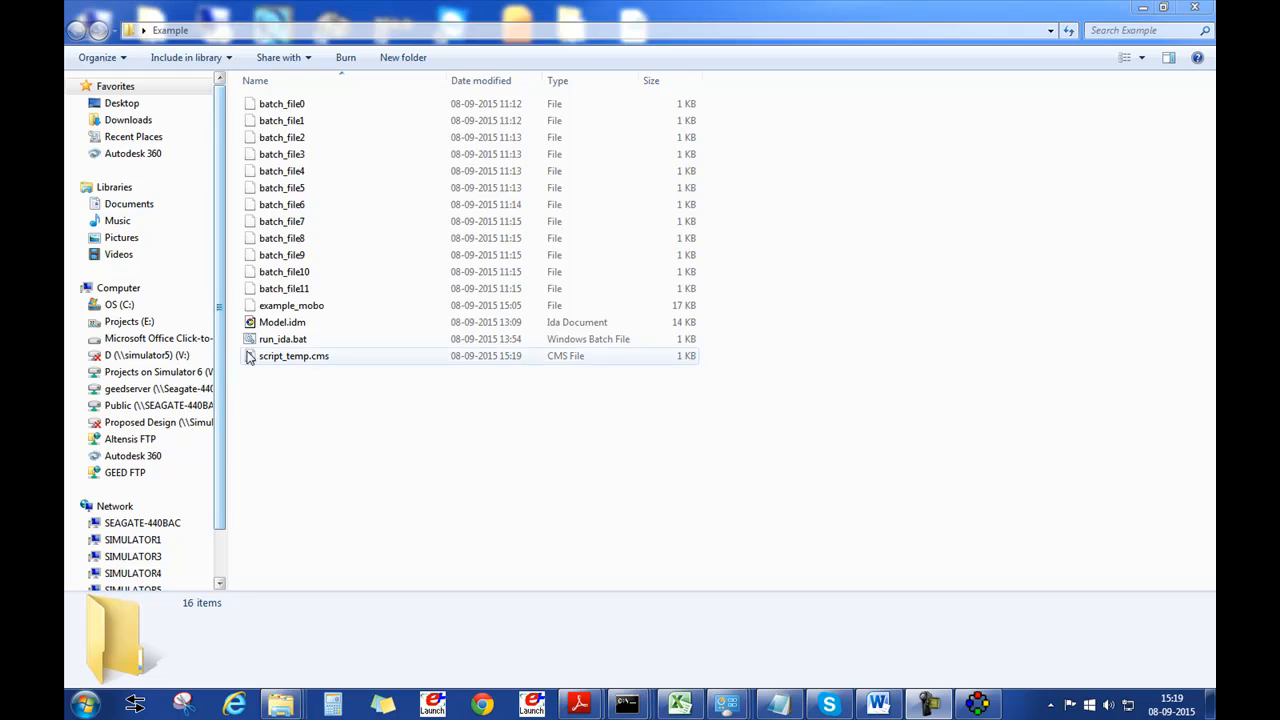
Step: Open script_temp.cms in WordPad and replace the screen's DEPTH value with %shade%
left_click(324, 357)
double_click(325, 357)
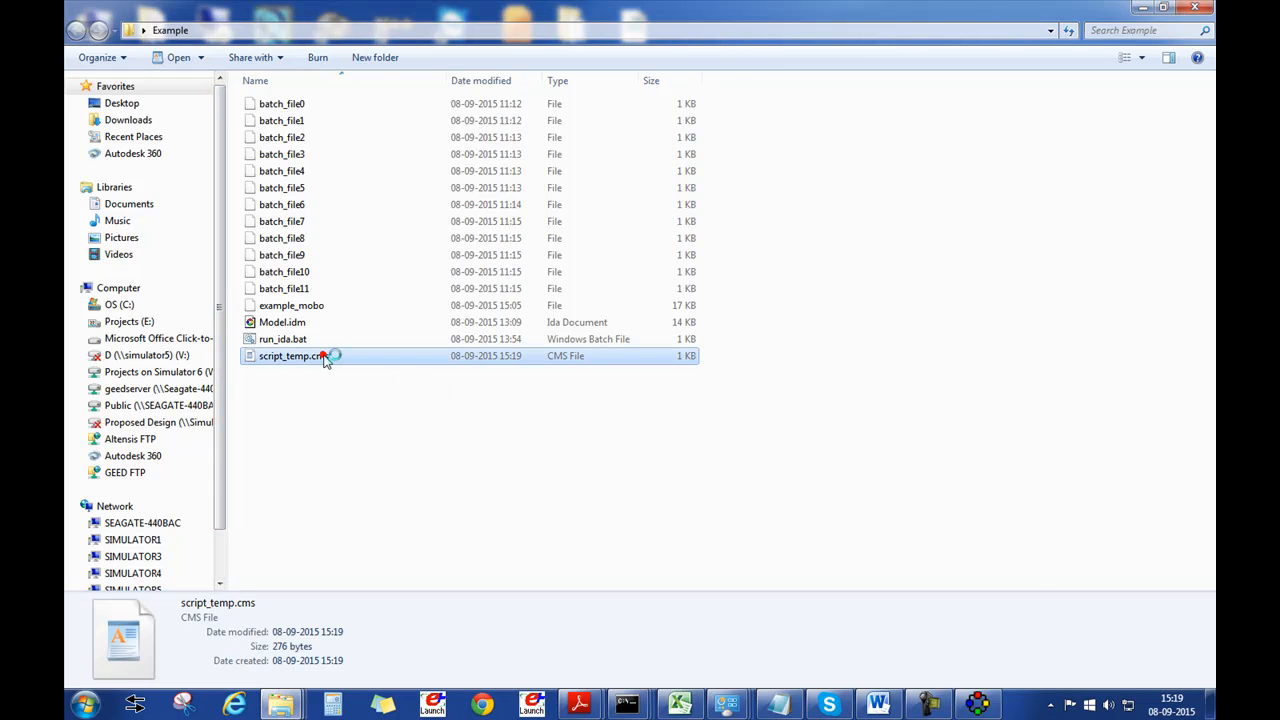
left_click(976, 132)
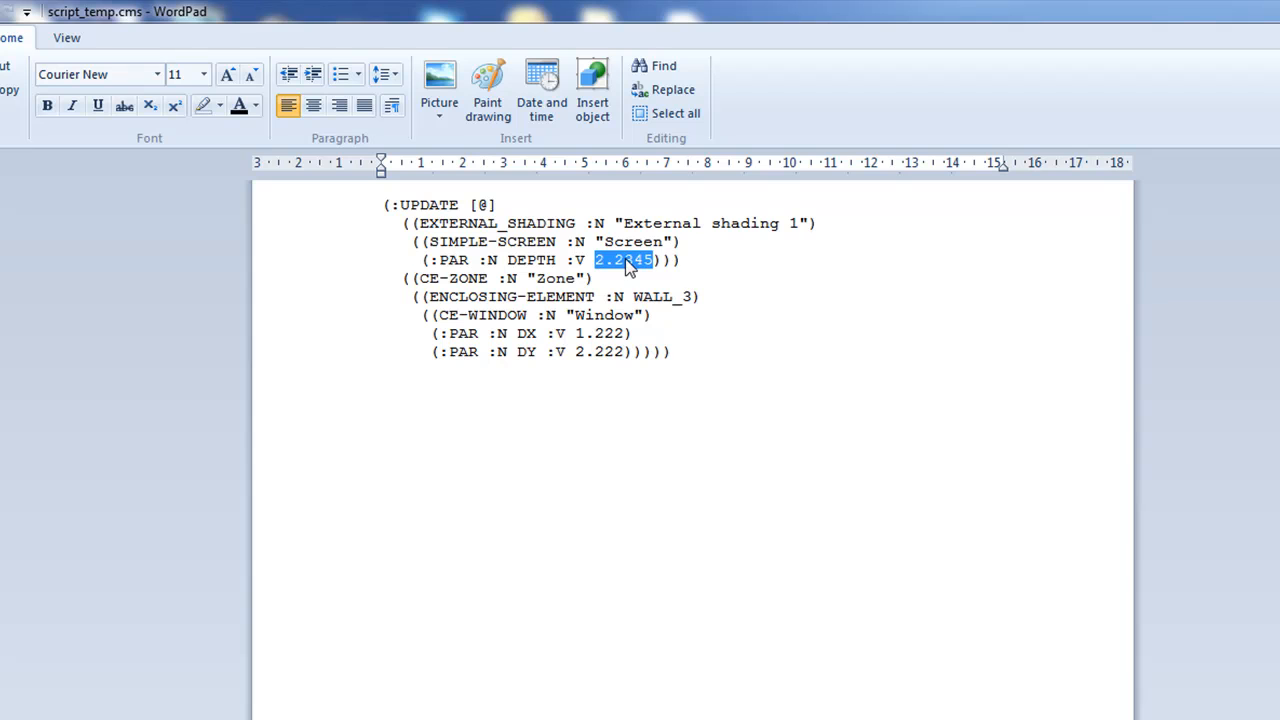
type("%sha")
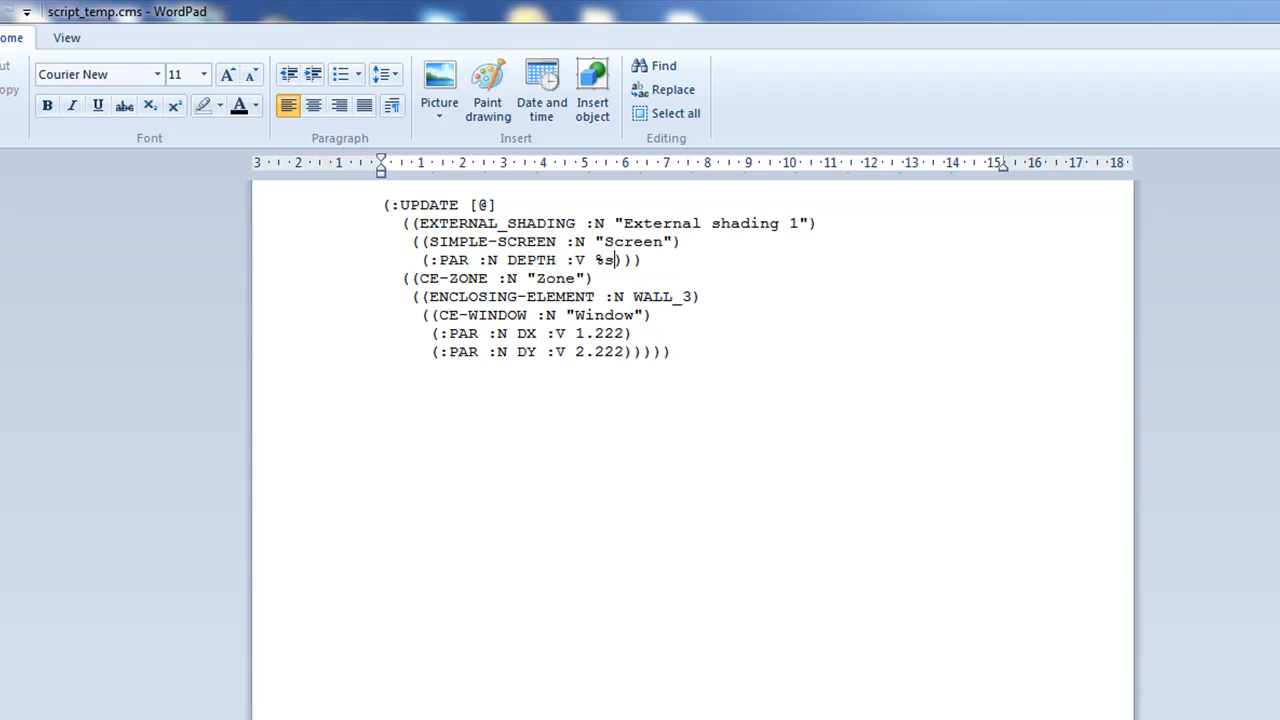
type("de%")
Step: Replace the window's DX value in the script with the placeholder %dx%
key("Down")
key("BackSpace")
key("BackSpace")
key("BackSpace")
key("BackSpace")
key("BackSpace")
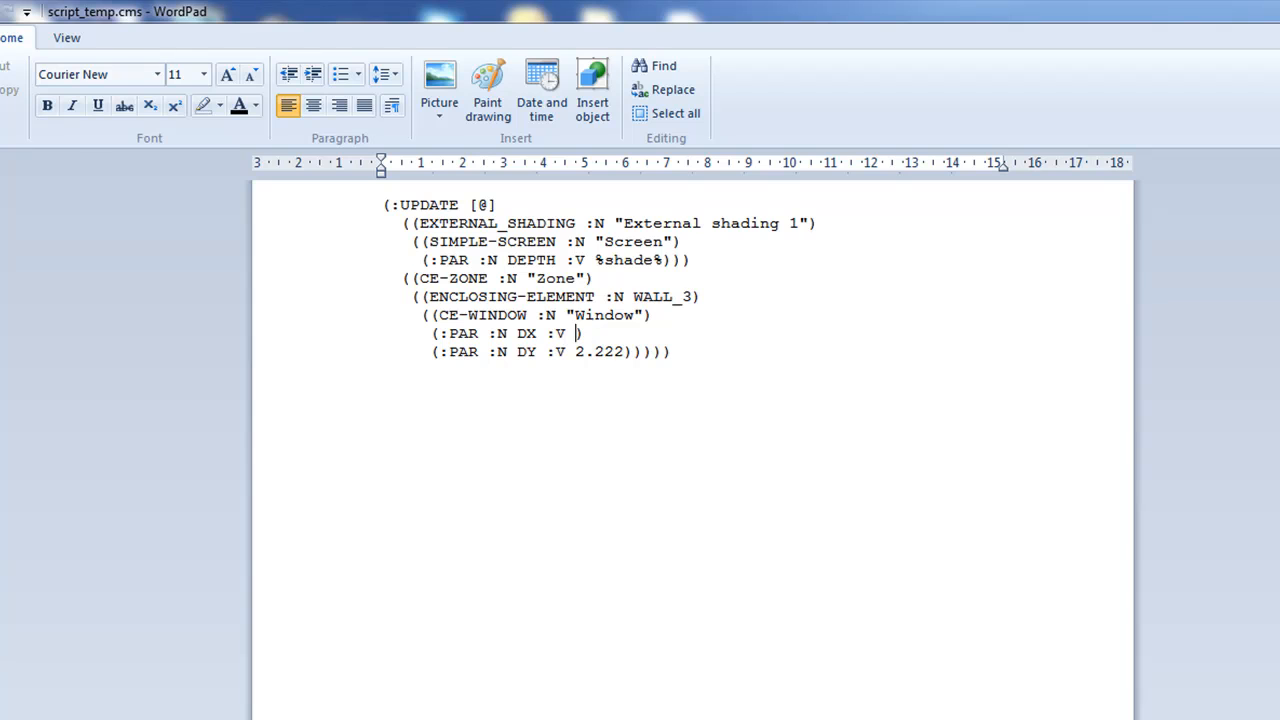
type("%dx%")
Step: Replace the window's DY value in the script with the placeholder %dy%
left_click(620, 357)
key("BackSpace")
key("BackSpace")
key("BackSpace")
key("BackSpace")
key("BackSpace")
type("%dy%")
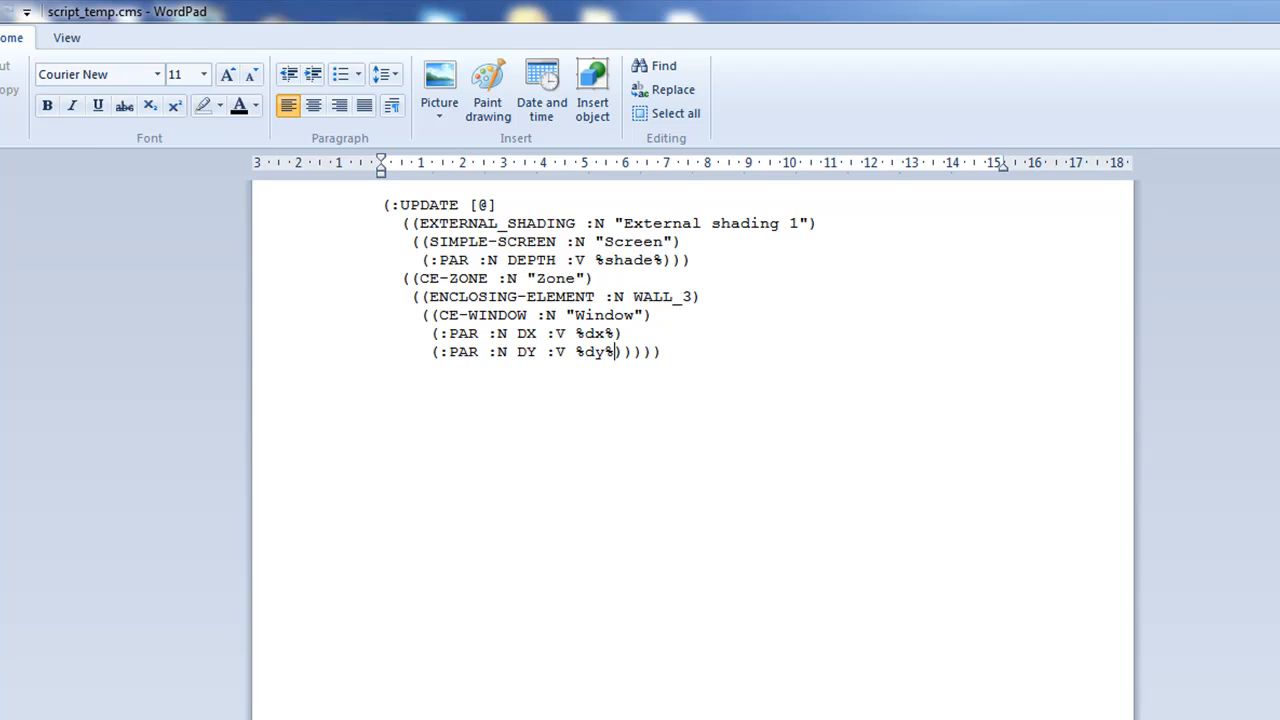
Step: Add the line (ice-run-load-sim [@ simulations energy]) below the UPDATE block in script_temp.cms
left_click(705, 346)
key("Return")
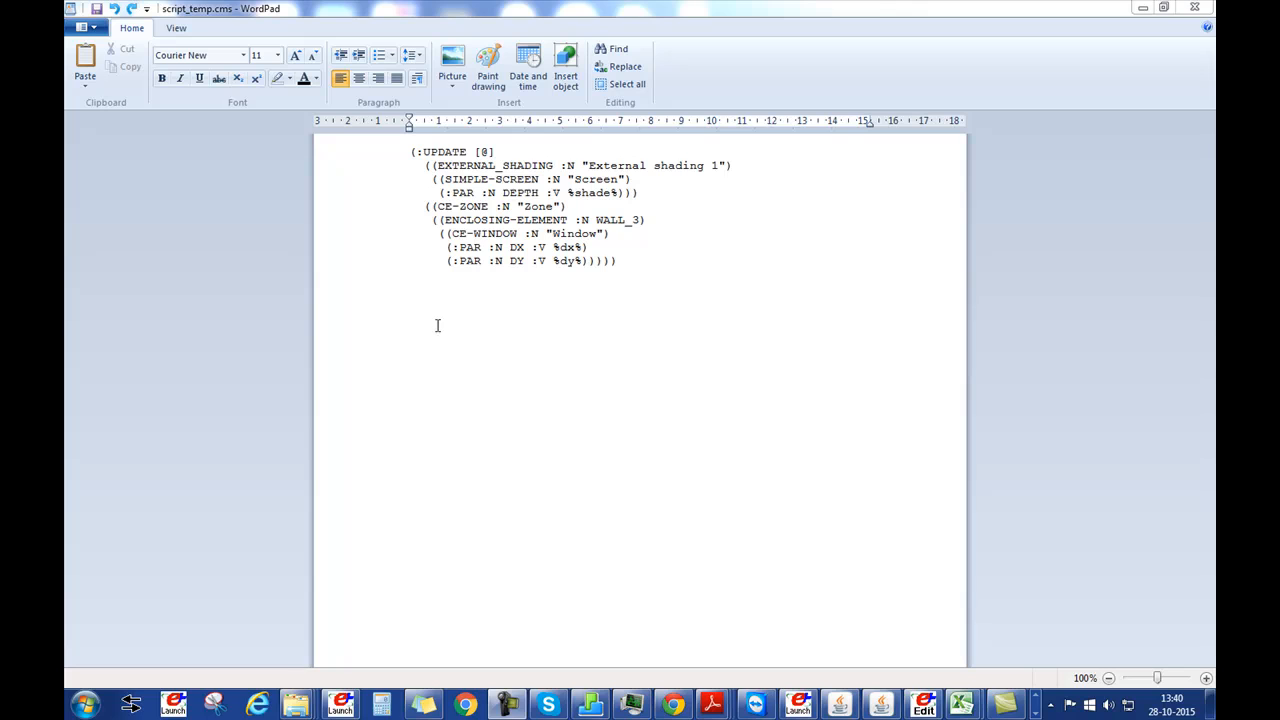
left_click(437, 325)
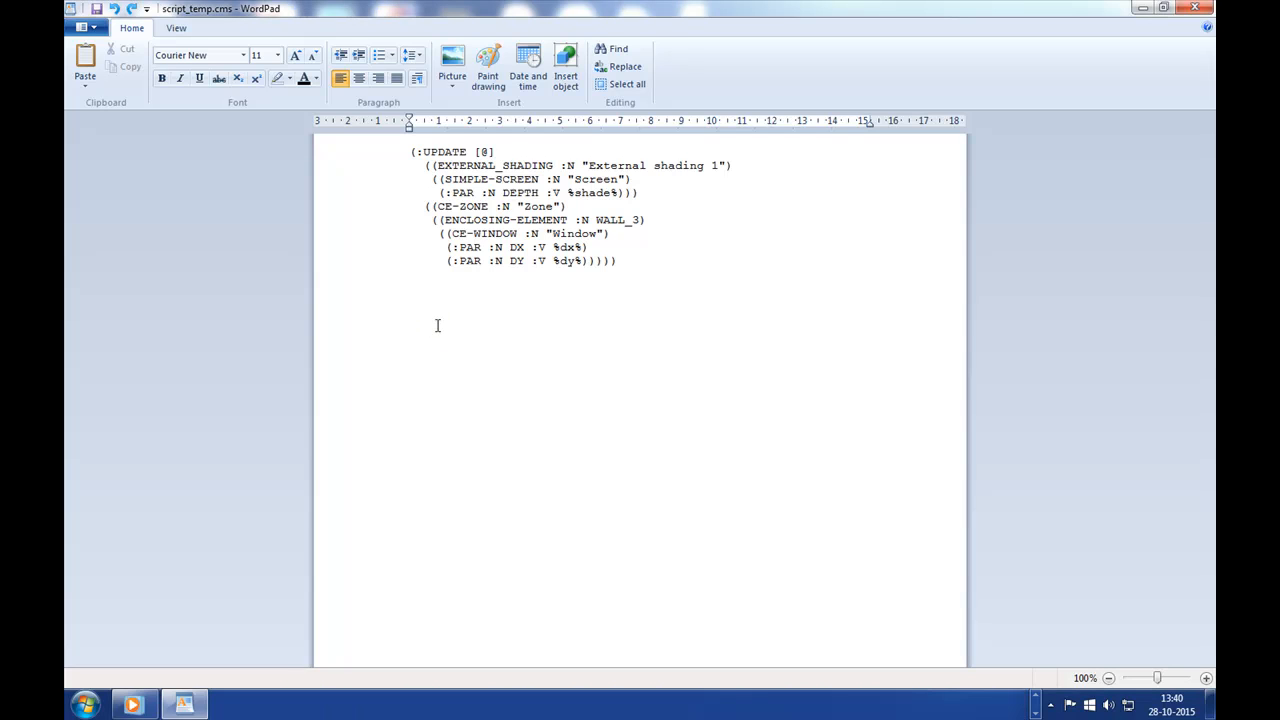
type("(ice-run-load-sim [@ simulations energy])")
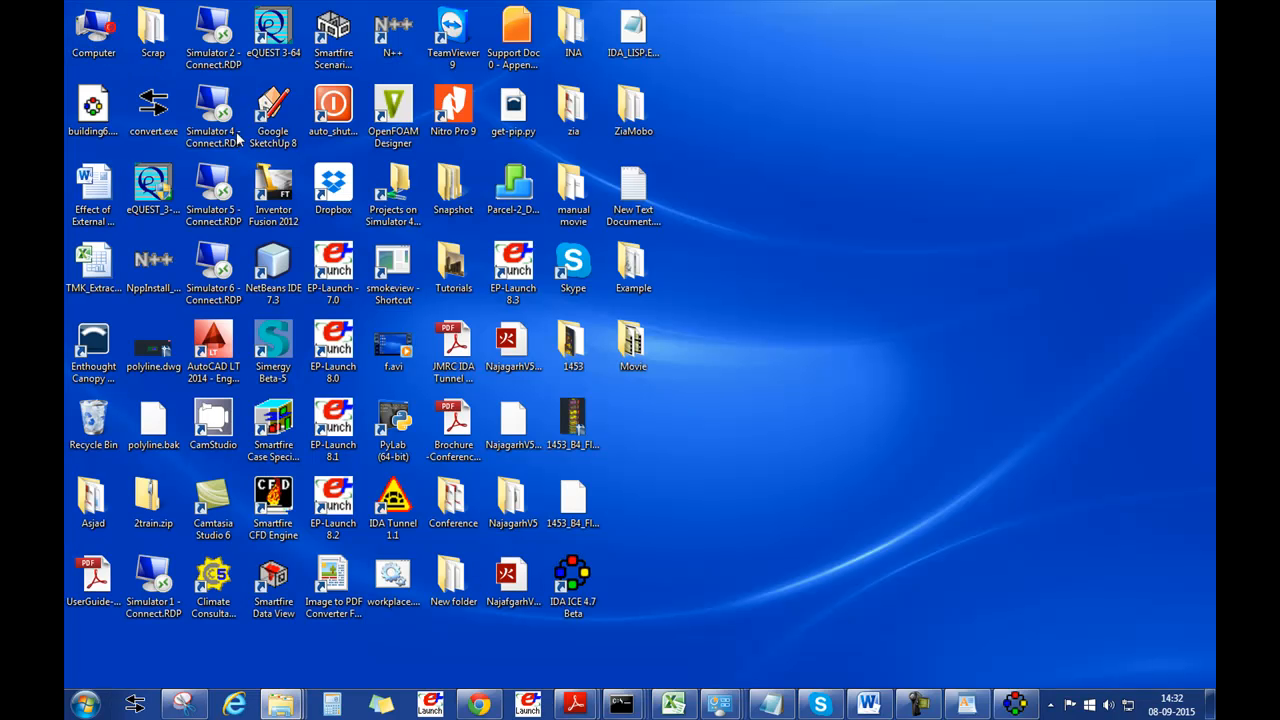
Step: Launch MOBO by running run_mobo.bat from C:\MOBO and move its window clear of the command prompt
double_click(94, 26)
double_click(323, 134)
left_click(347, 477)
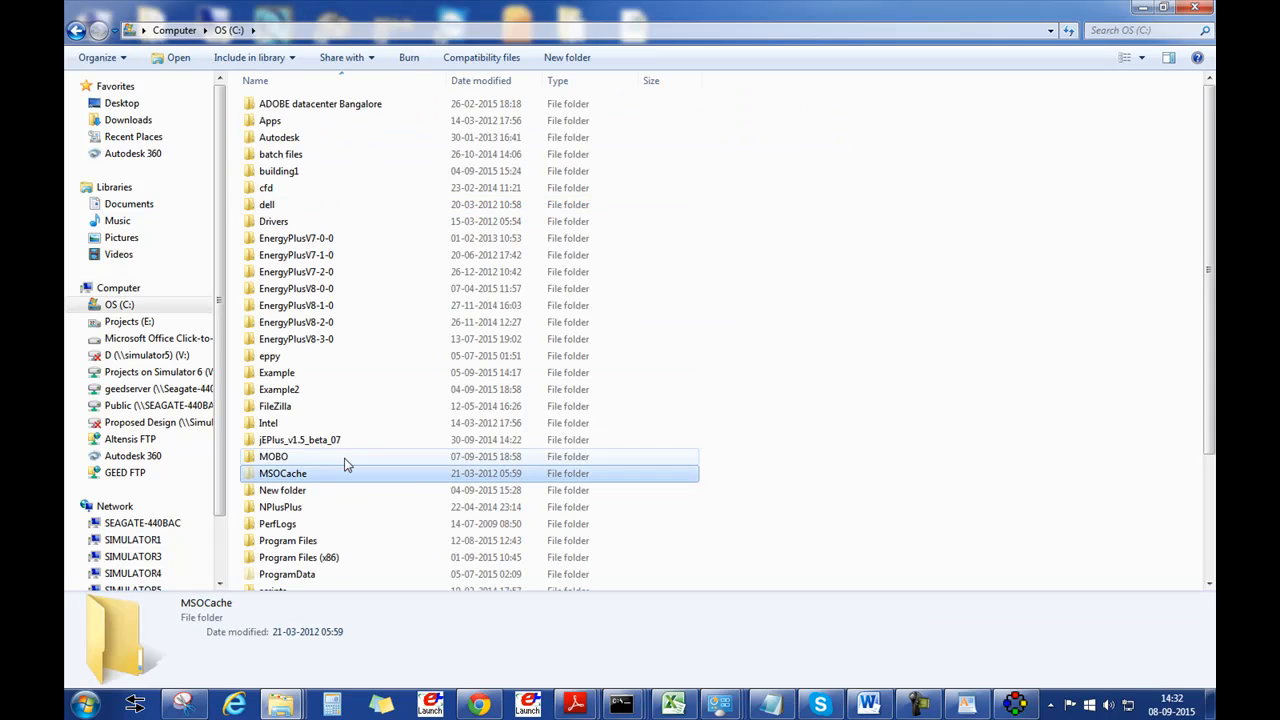
left_click(344, 460)
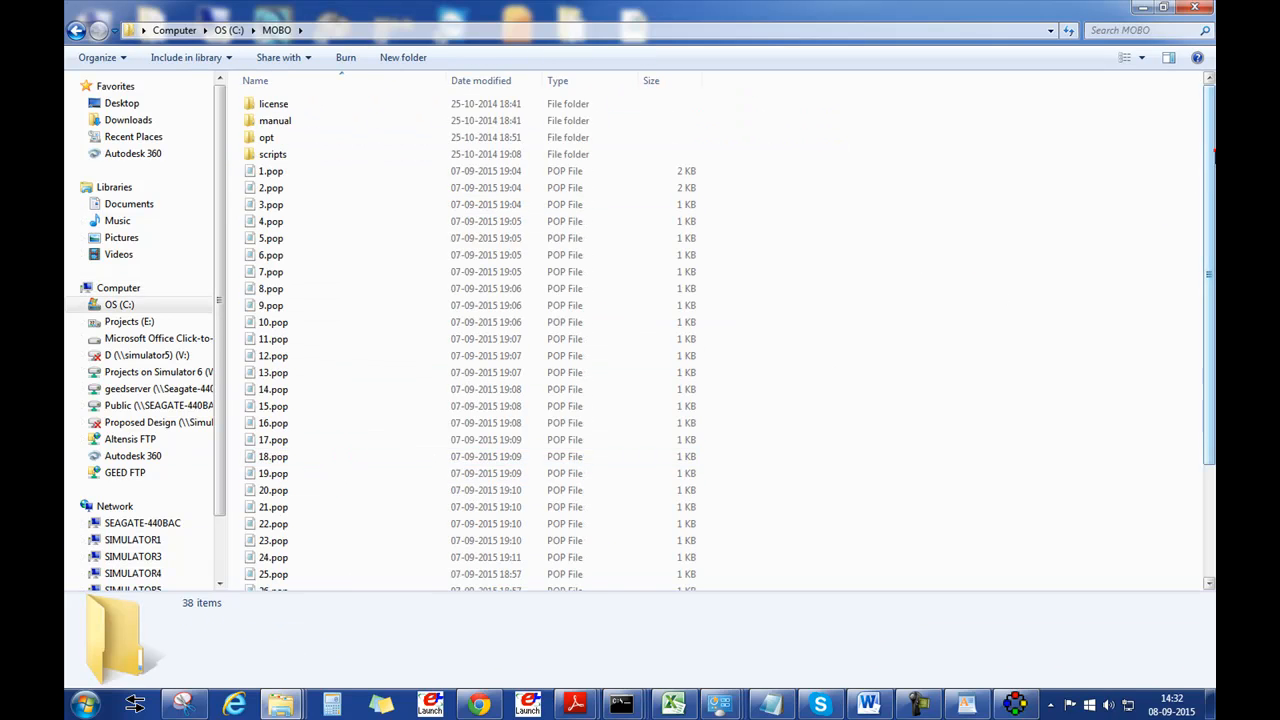
left_click_drag(1209, 150, 1207, 480)
double_click(329, 564)
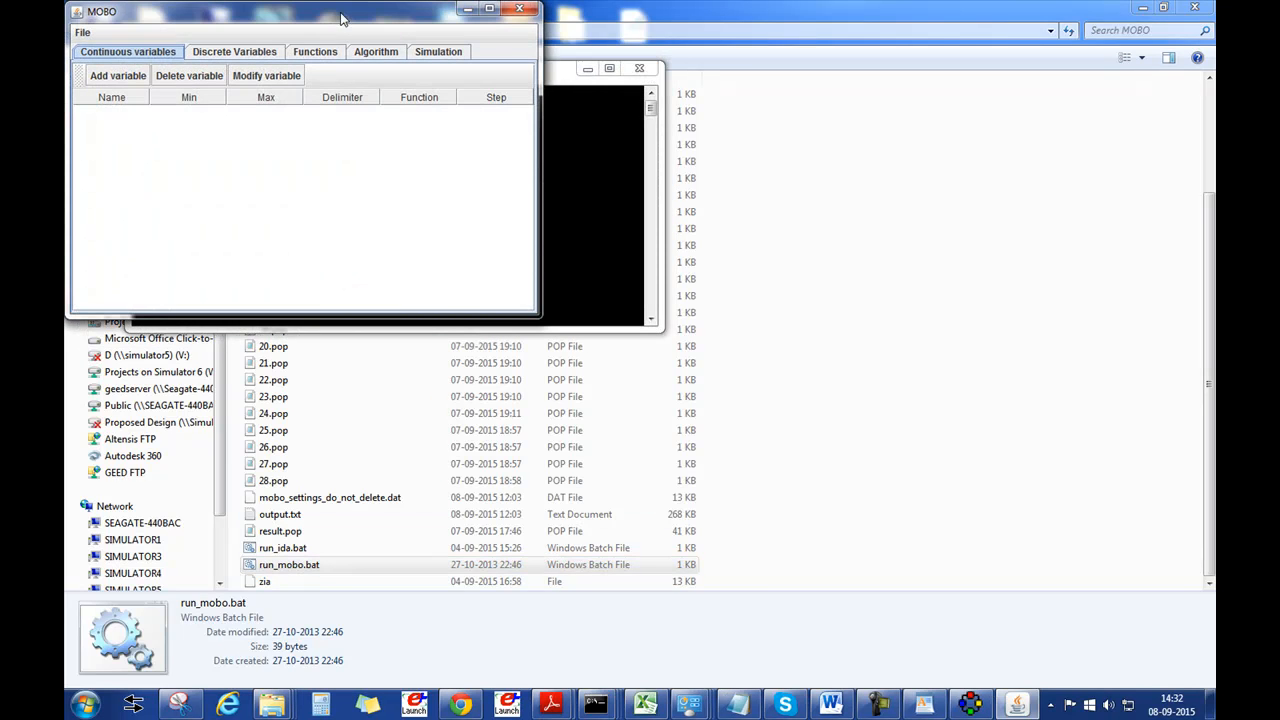
left_click_drag(338, 18, 651, 170)
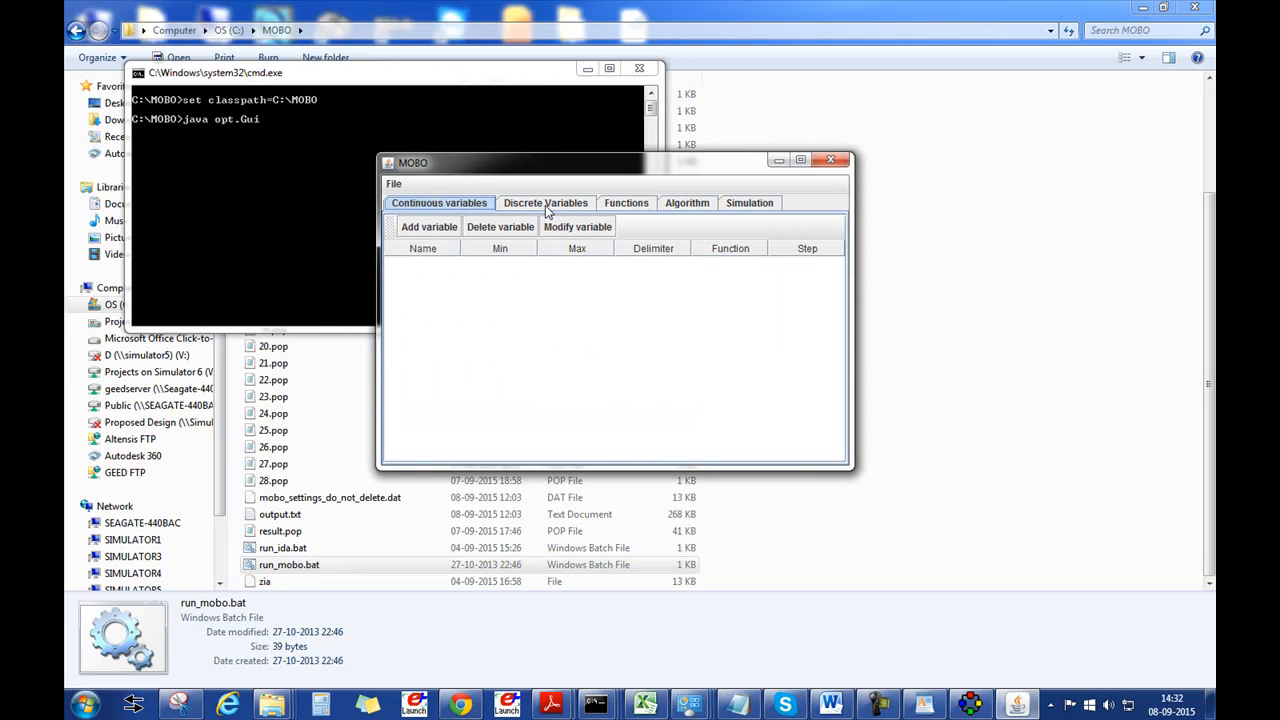
Step: Look through MOBO's discrete variable, function, algorithm and simulation settings, returning to the continuous variables
left_click(545, 203)
left_click(626, 203)
left_click(687, 203)
left_click(749, 203)
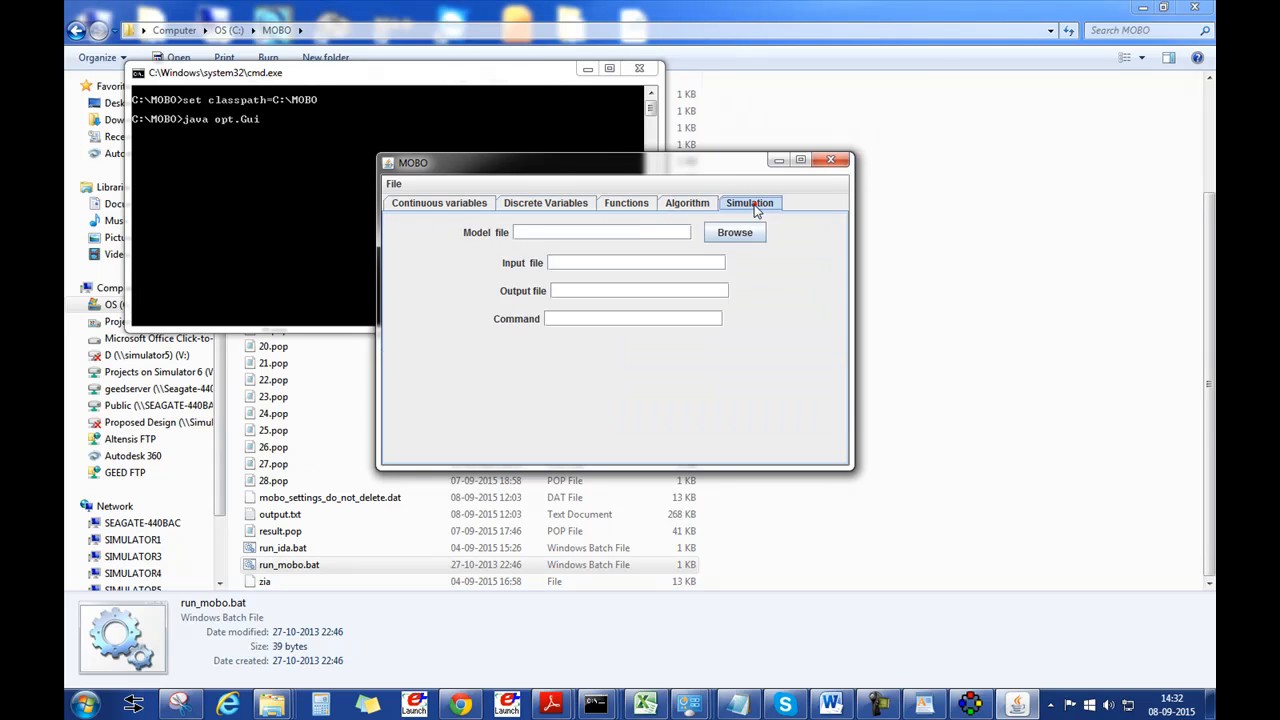
left_click(448, 207)
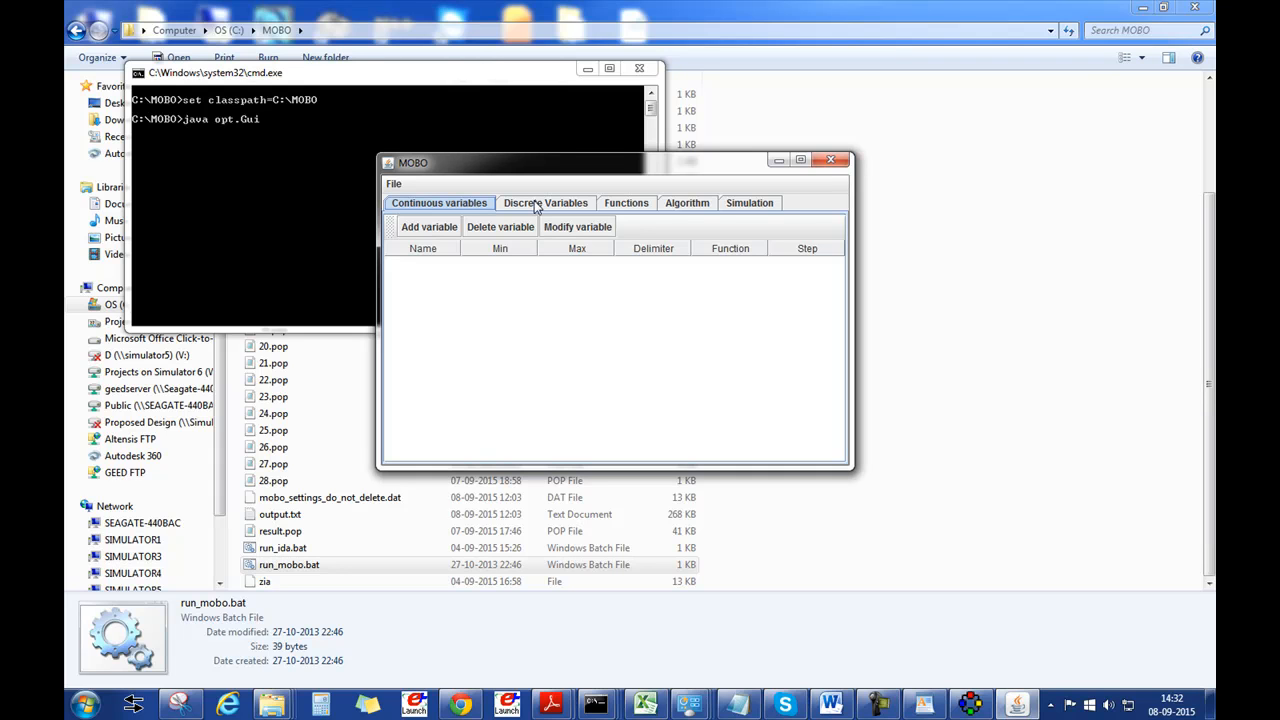
Step: Add the continuous variable size_x with minimum 1.0, maximum 10.0, delimiter %dx% and step 1.0
left_click(418, 230)
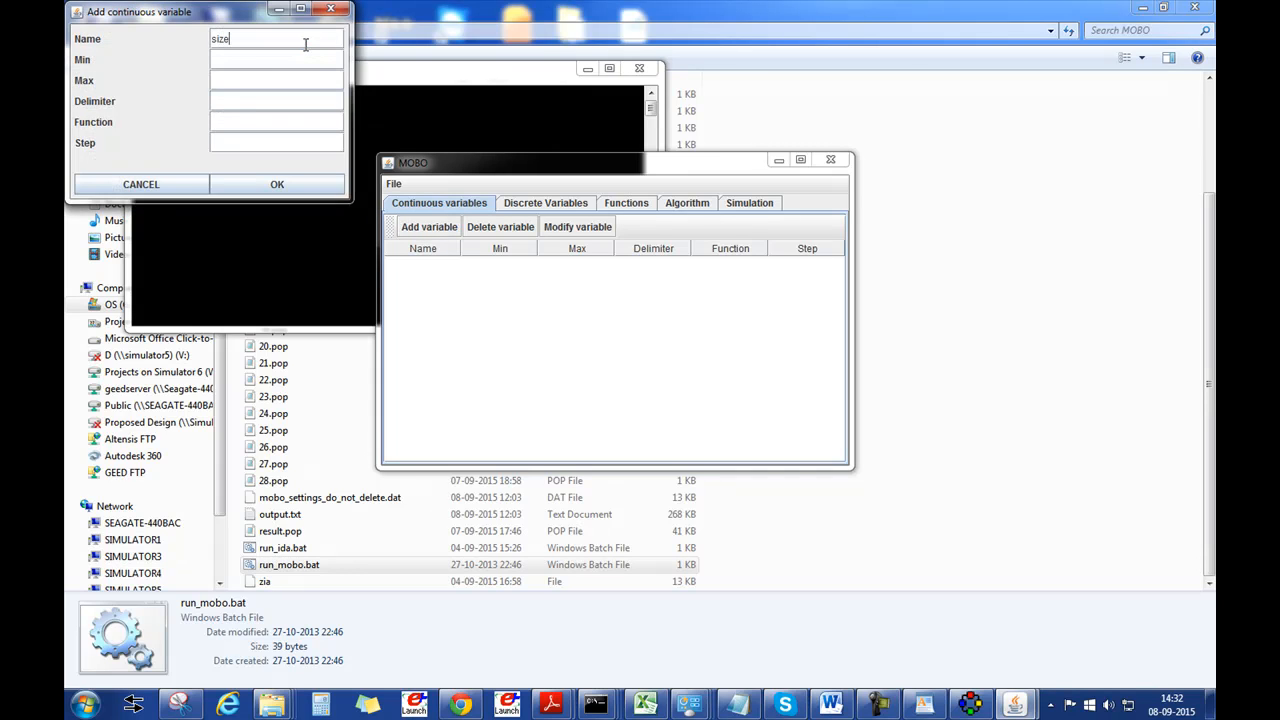
type("size_x")
left_click(262, 176)
Step: Add the continuous variable size_y with minimum 0.5, maximum 2.0, delimiter %dy% and step 0.5
left_click(413, 234)
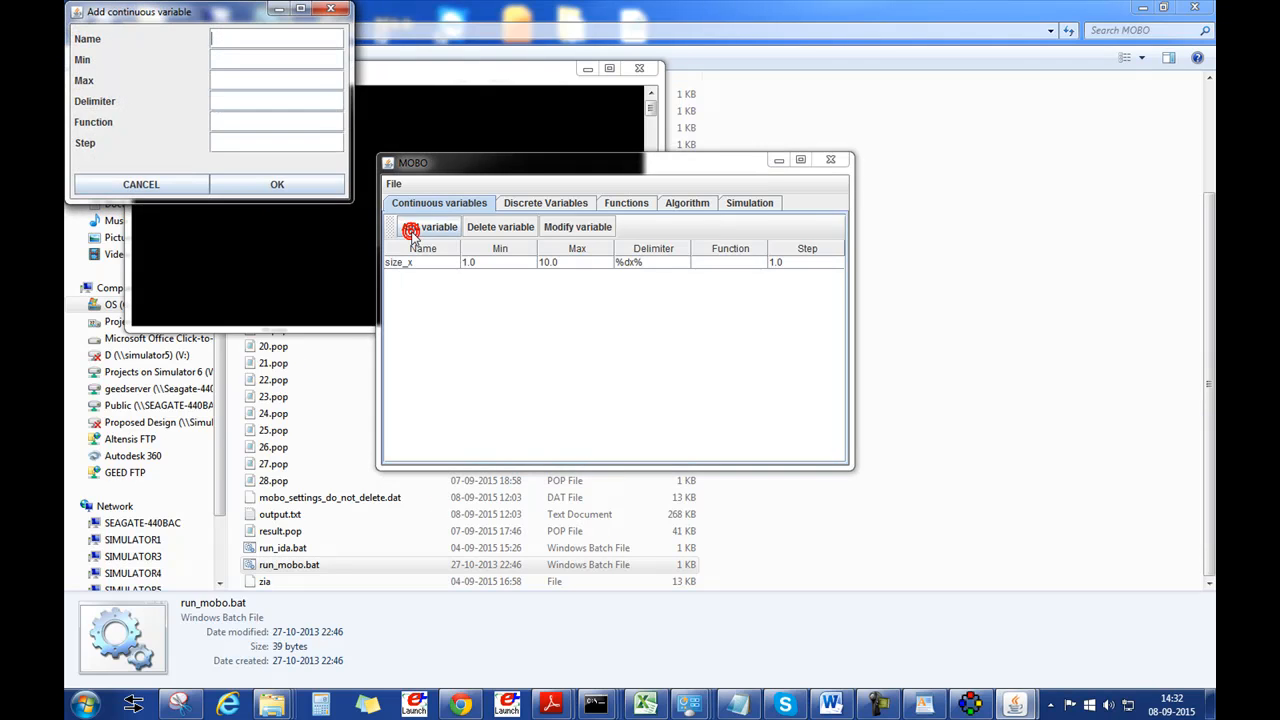
type("s0.5")
key("Tab")
type("%d")
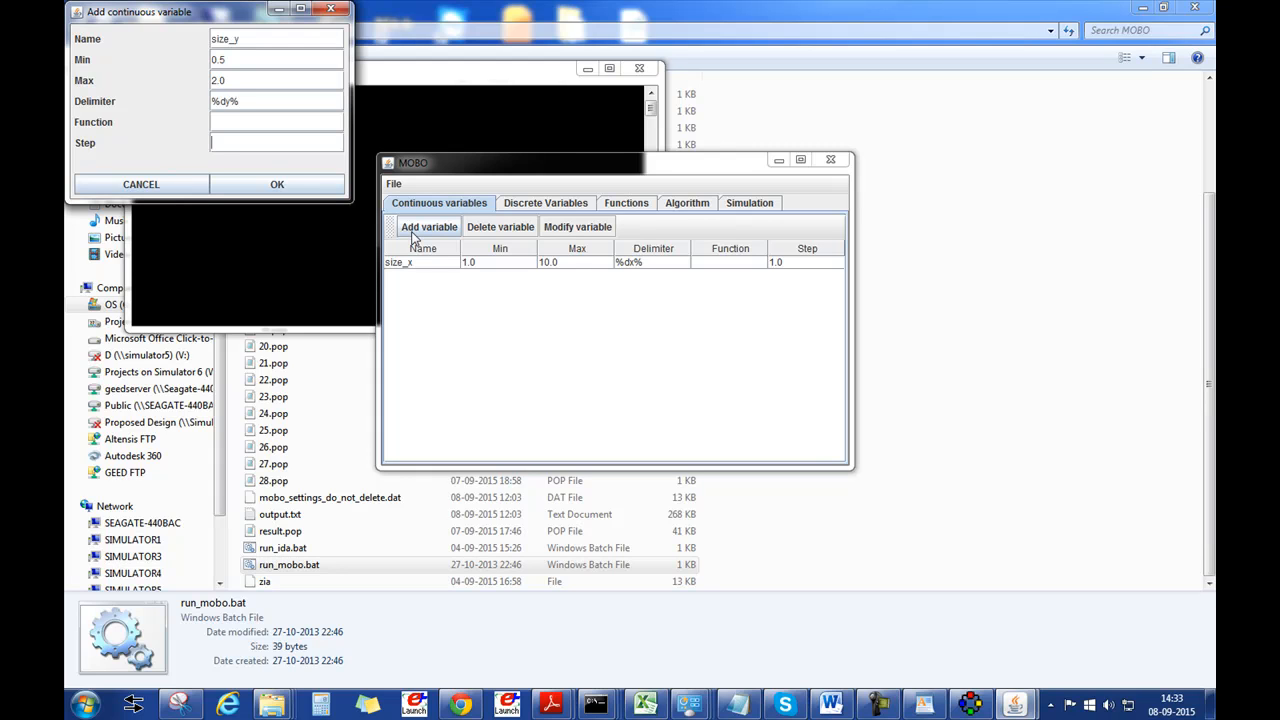
type("0.5")
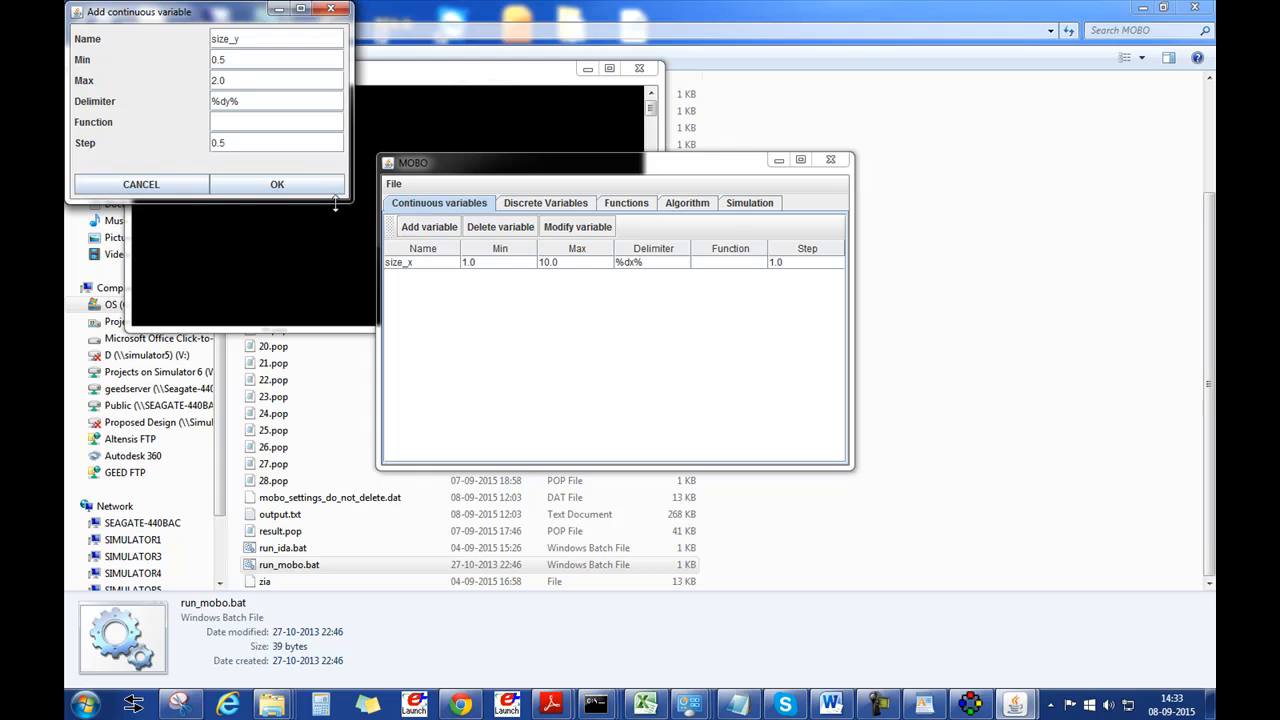
left_click(256, 190)
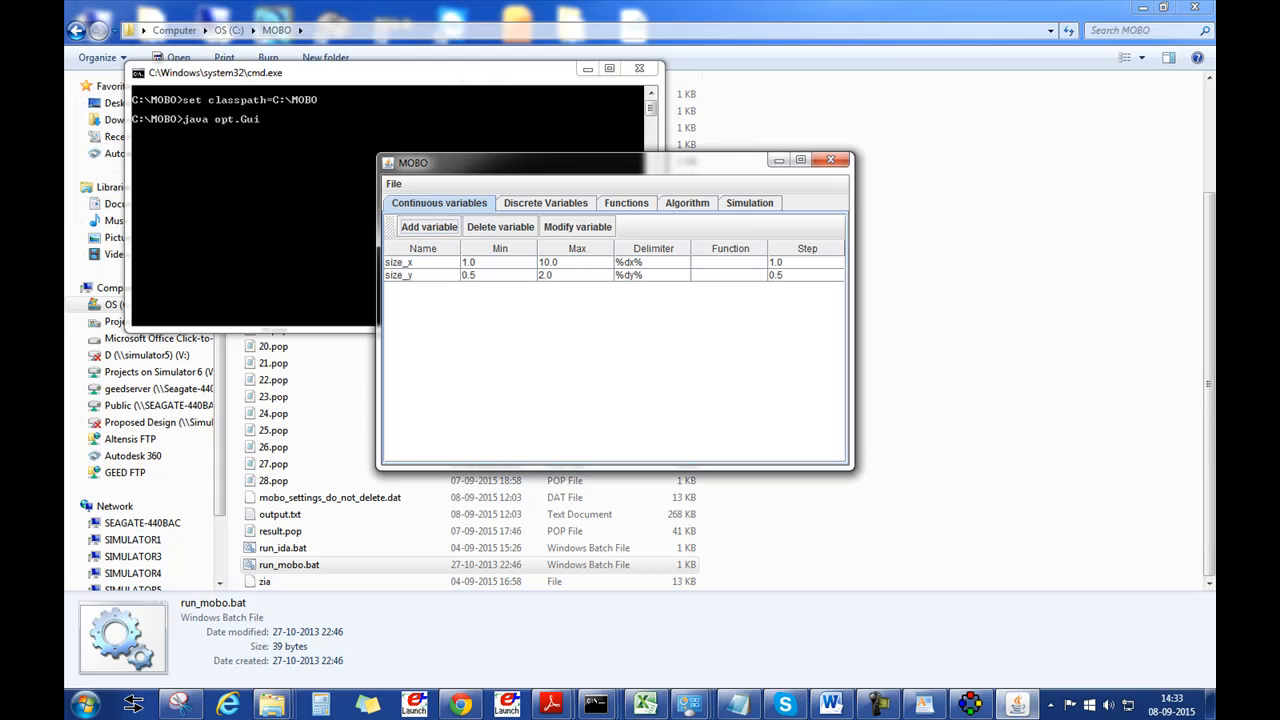
left_click(466, 199)
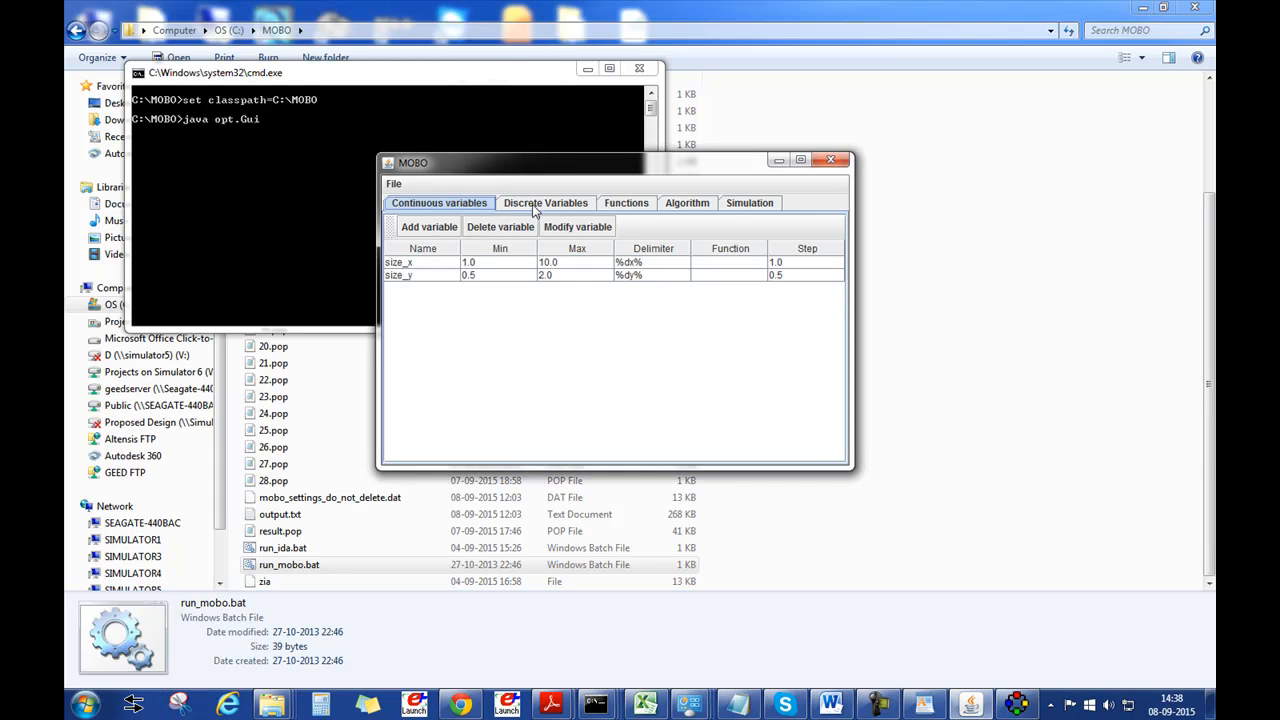
Step: Add a discrete variable named shade with the values 0.01,0.5,1.0,1.5,2.0,2.5,3.0,3.5,4.0
left_click(533, 205)
left_click(436, 228)
left_click(241, 46)
type("shade")
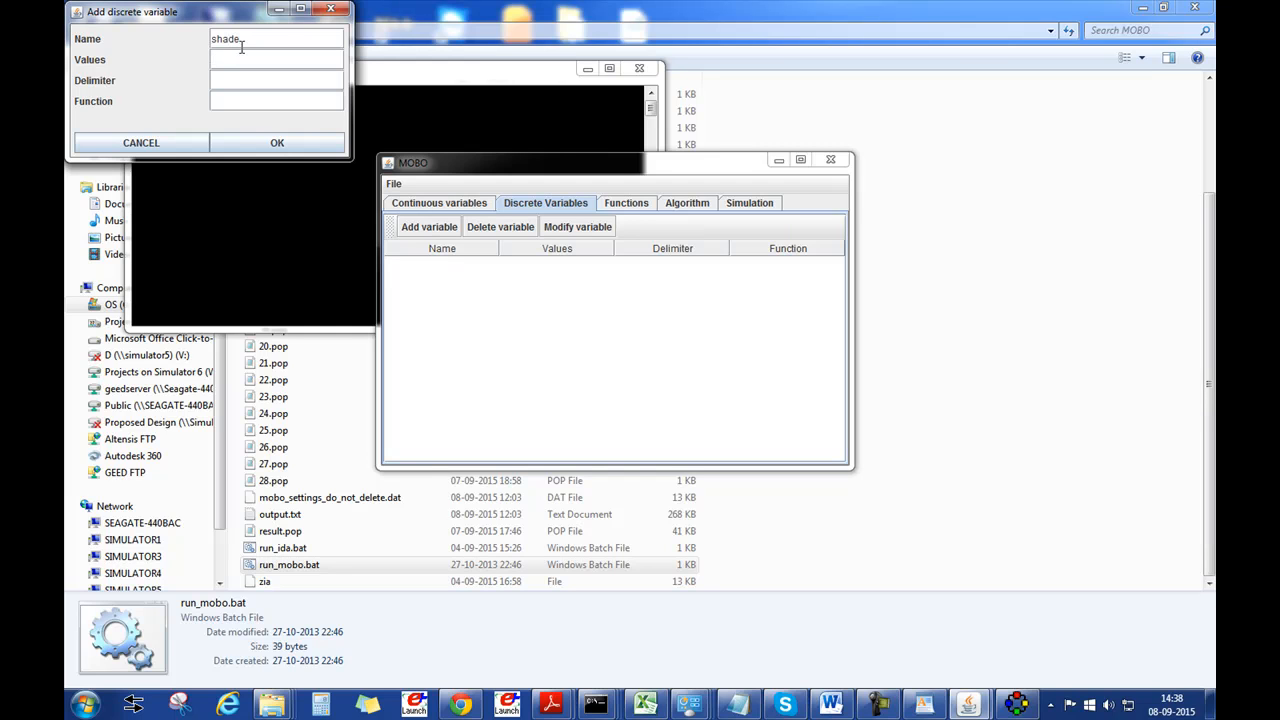
type("0.01,")
type("0.5,1.0,1.5,")
type("2.0,2.5,3.0,")
type("3.5,")
type("4.0")
left_click(271, 86)
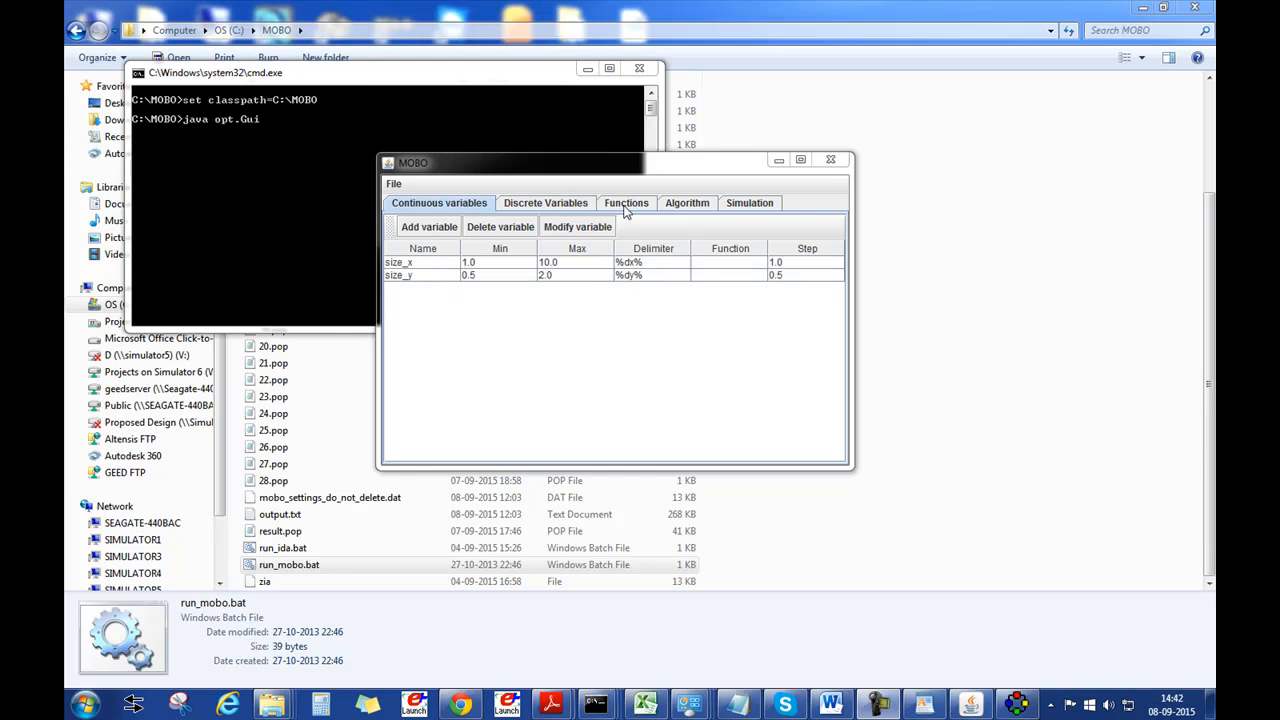
Step: View MOBO's empty function list, then switch to IDA ICE and run the Energy simulation of Model.idm
left_click(625, 204)
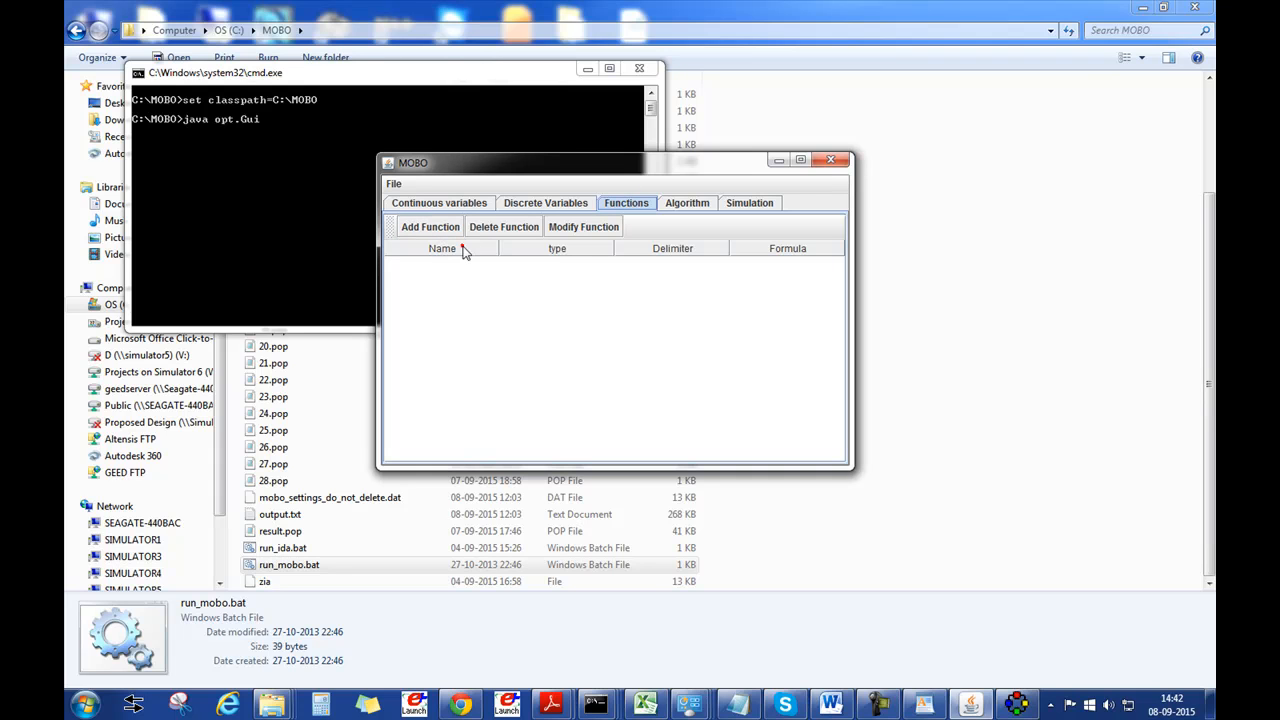
left_click(613, 255)
left_click(1015, 703)
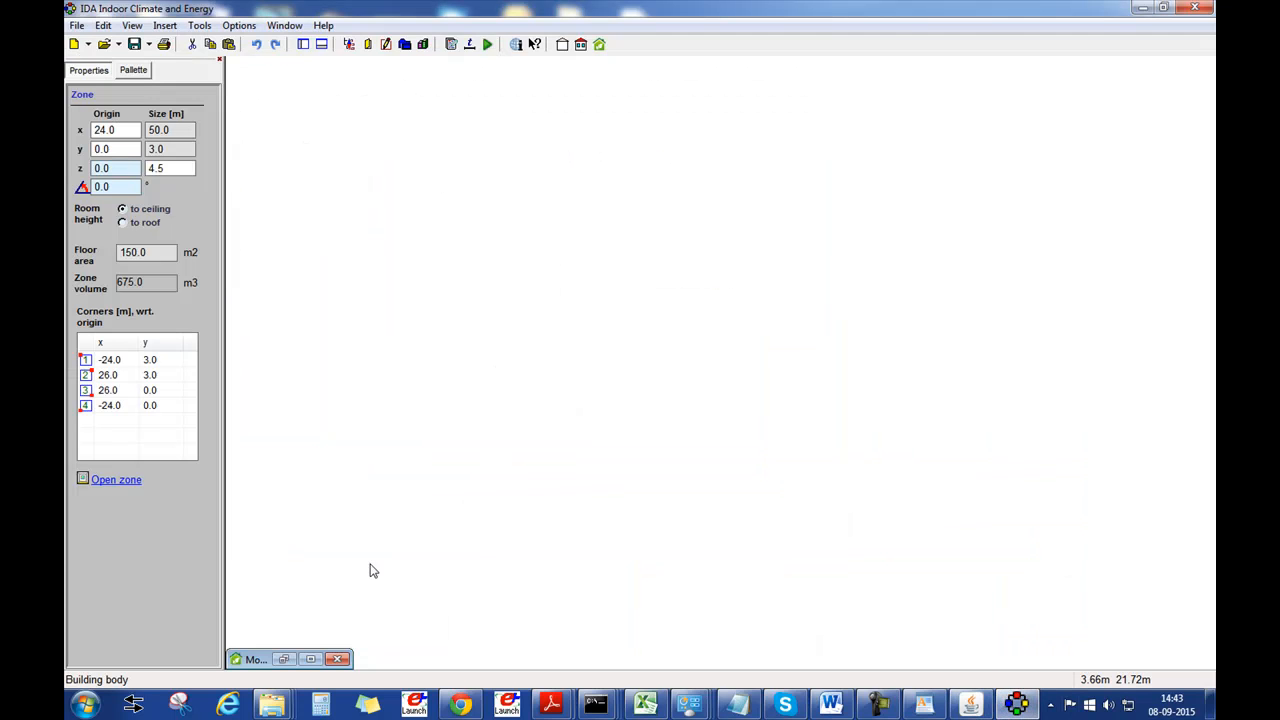
left_click(312, 659)
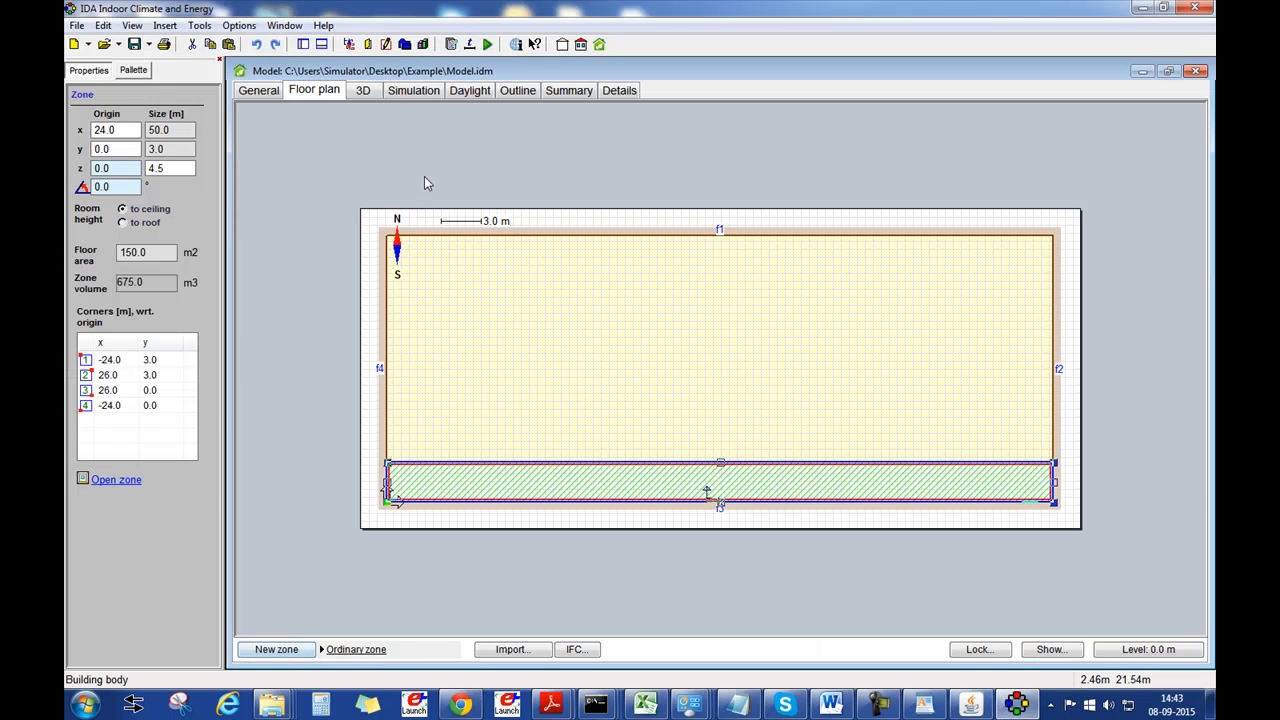
left_click(358, 96)
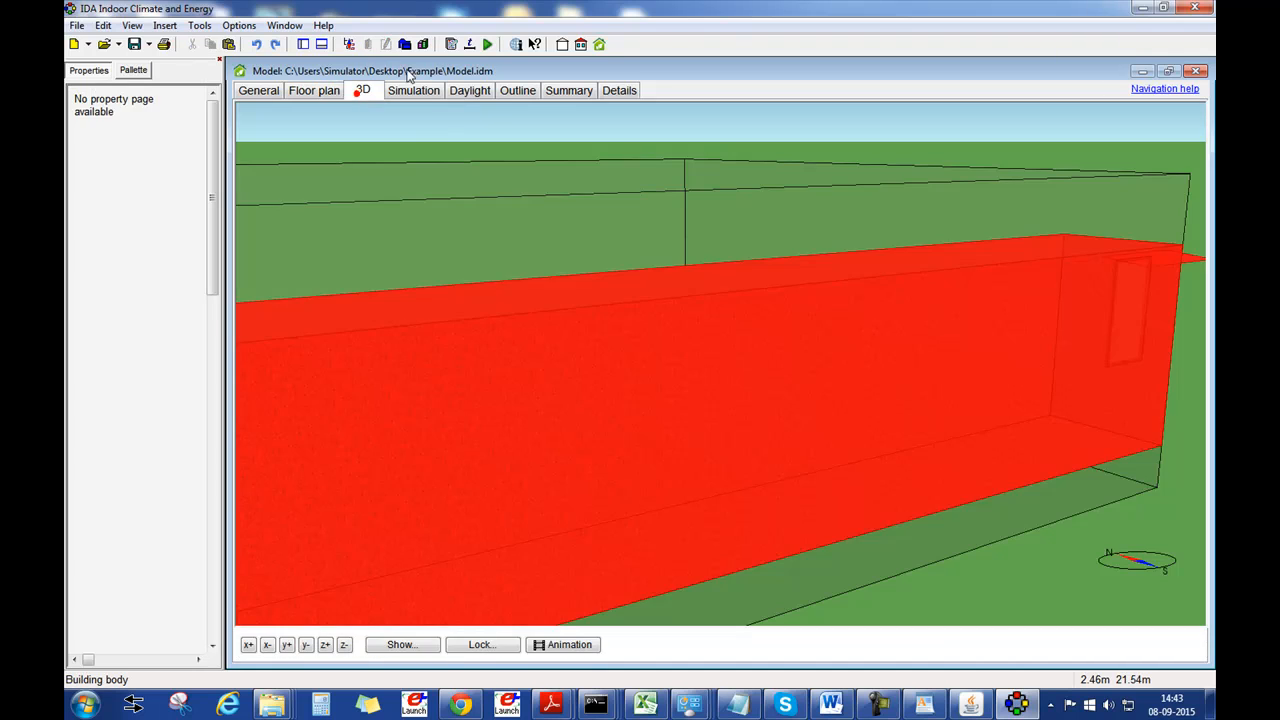
left_click(430, 92)
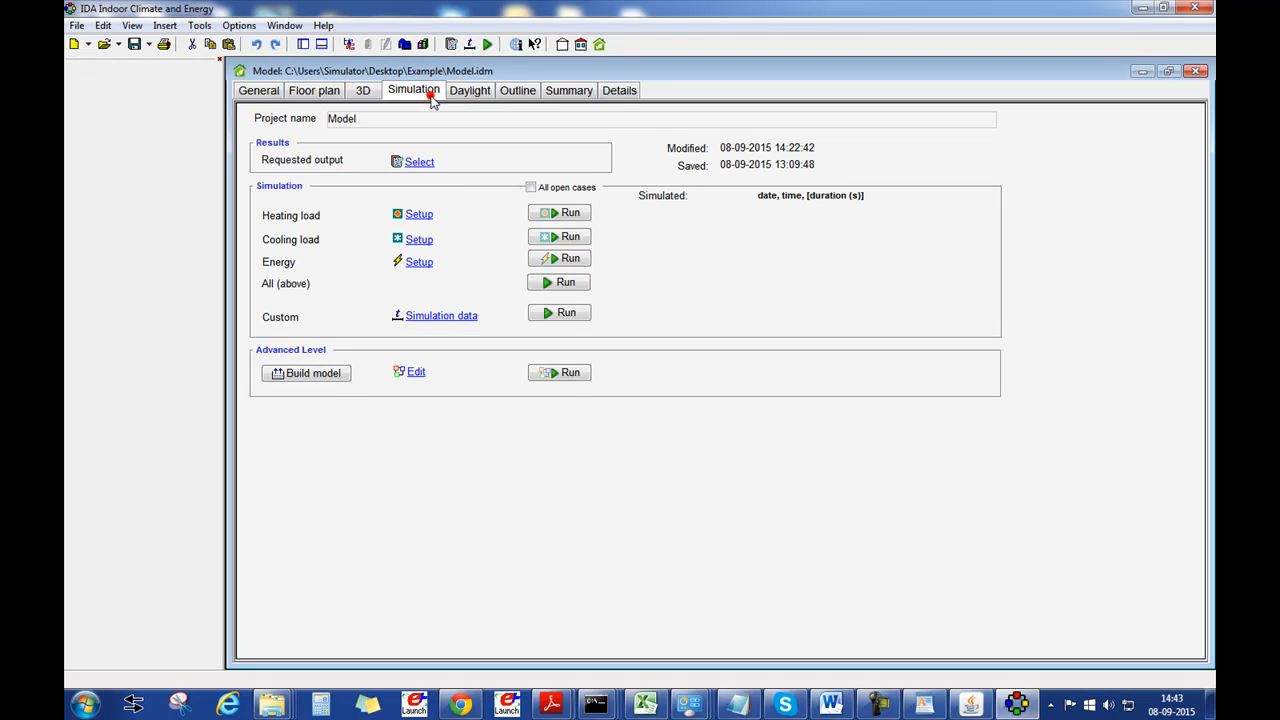
left_click(547, 260)
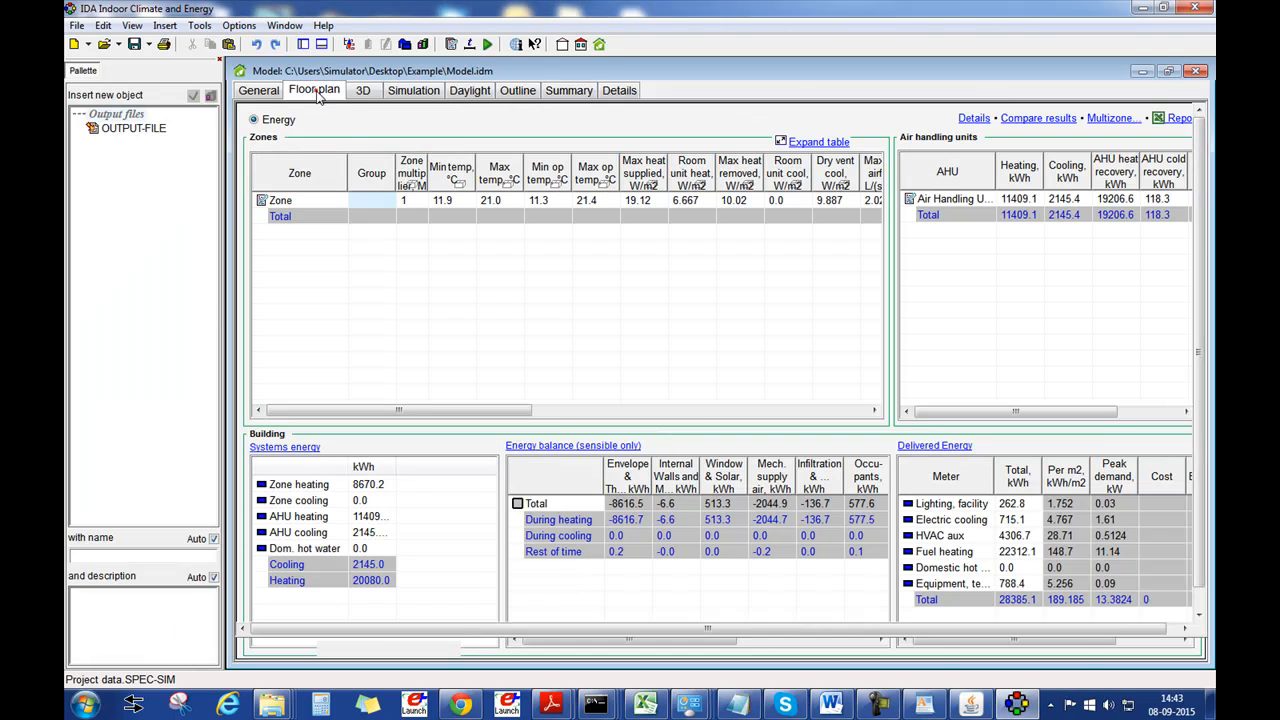
Step: Return to the model's 3D view and open the solver output file ida_lisp.end
left_click(315, 90)
left_click(359, 90)
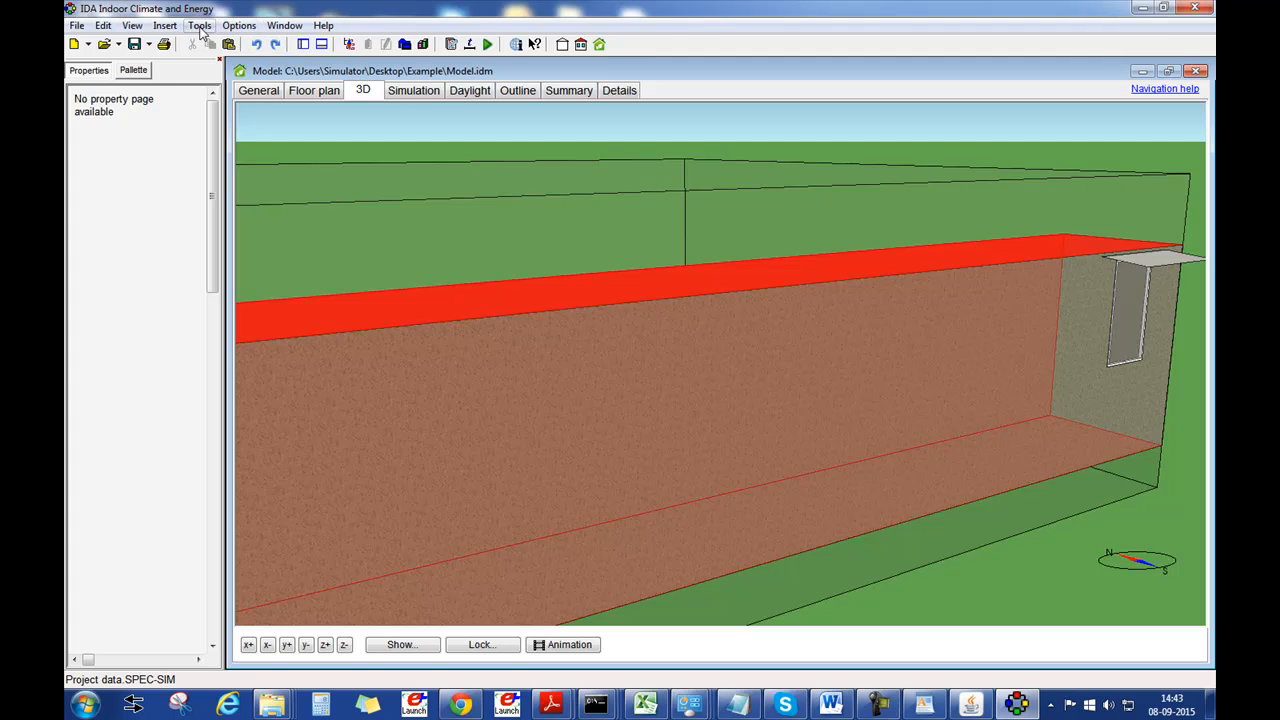
left_click(132, 25)
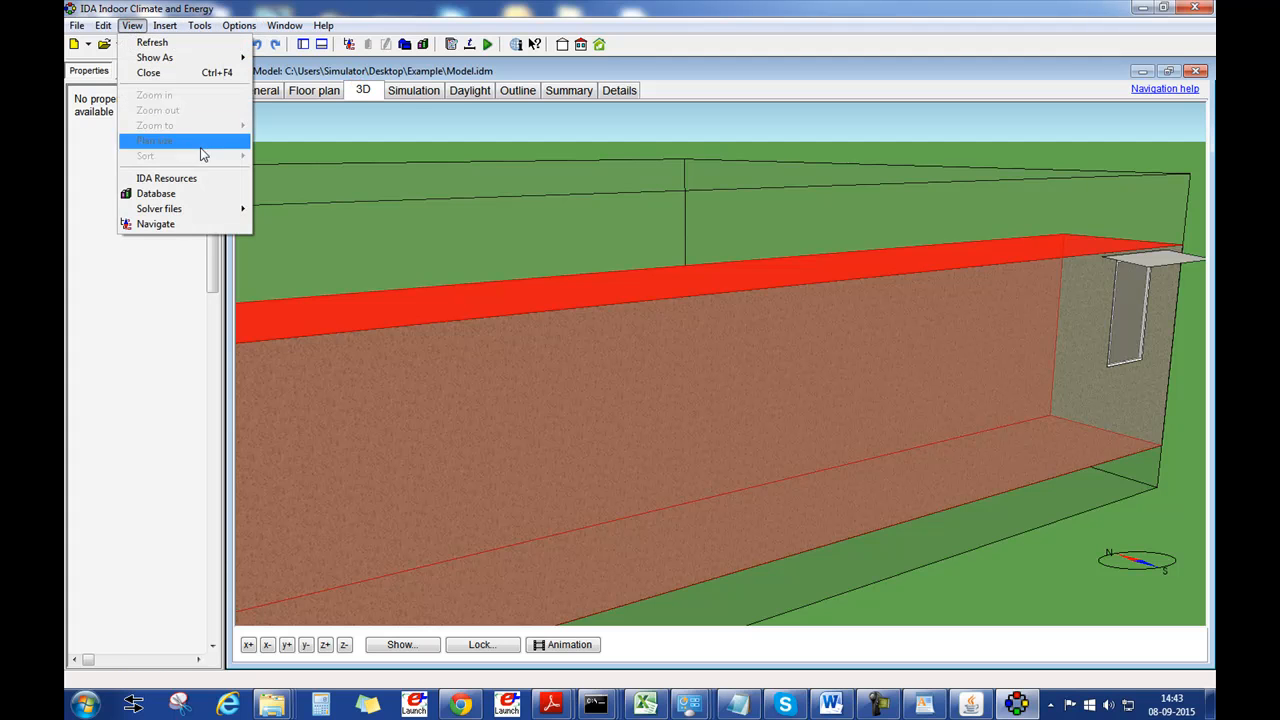
mouse_move(200, 208)
left_click(284, 245)
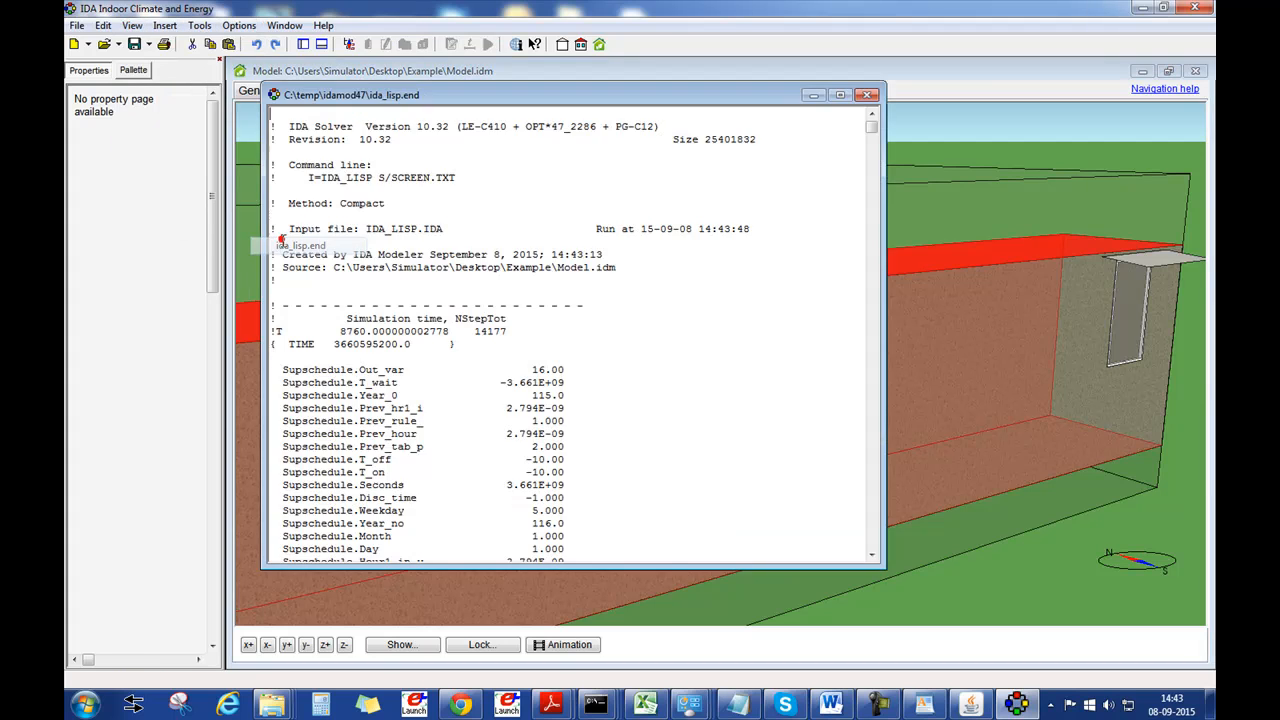
Step: Look through the solver variables in ida_lisp.end, including the Emeter entries
scroll(420, 440, "down", 2)
scroll(421, 437, "down", 20)
scroll(616, 317, "down", 9)
left_click_drag(871, 140, 869, 426)
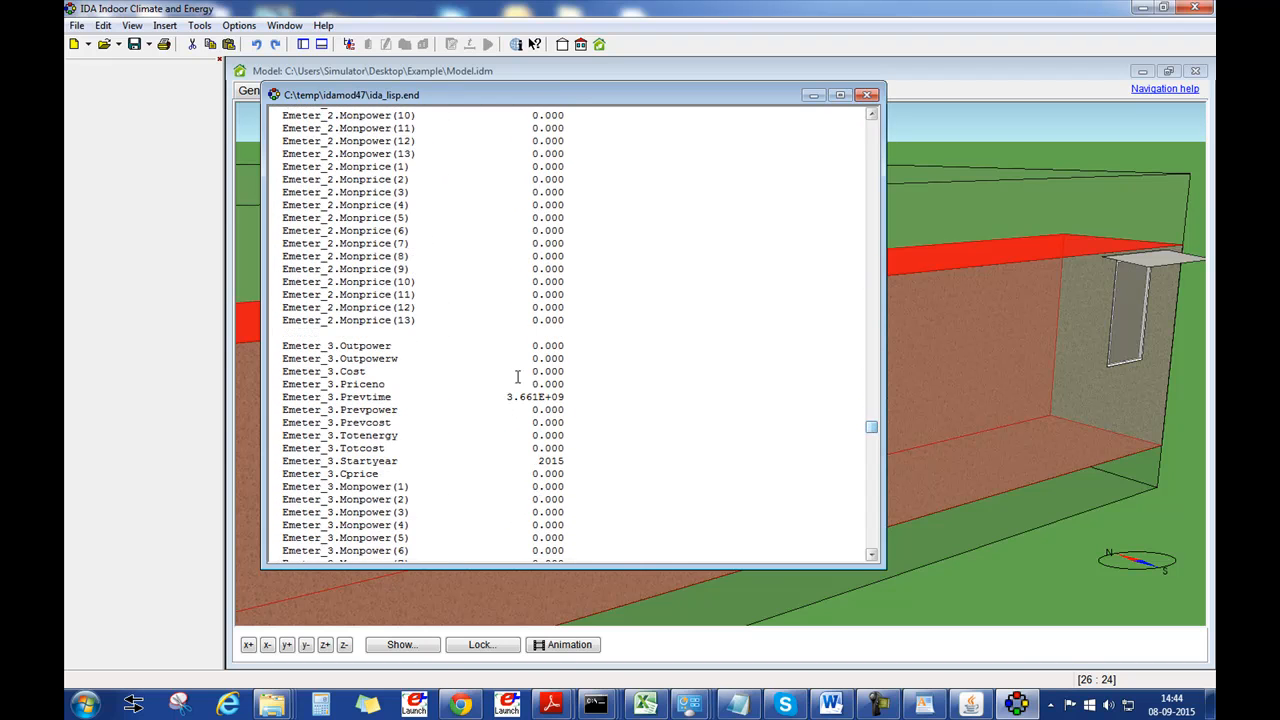
scroll(416, 355, "up", 14)
scroll(416, 355, "up", 9)
left_click_drag(279, 225, 282, 338)
left_click(390, 337)
left_click(283, 340)
left_click(392, 404)
scroll(392, 403, "down", 3)
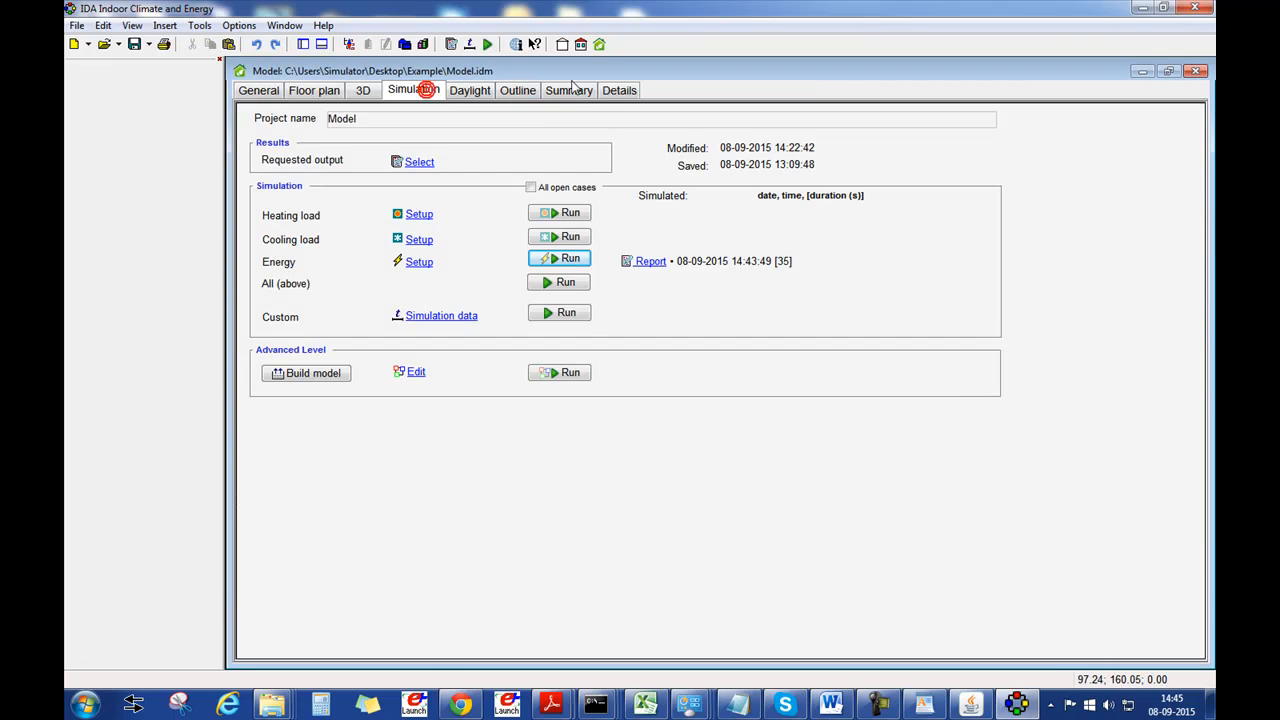
Step: Open the Delivered Energy report from the model's result details and highlight the purchased Electric cooling energy
left_click(617, 89)
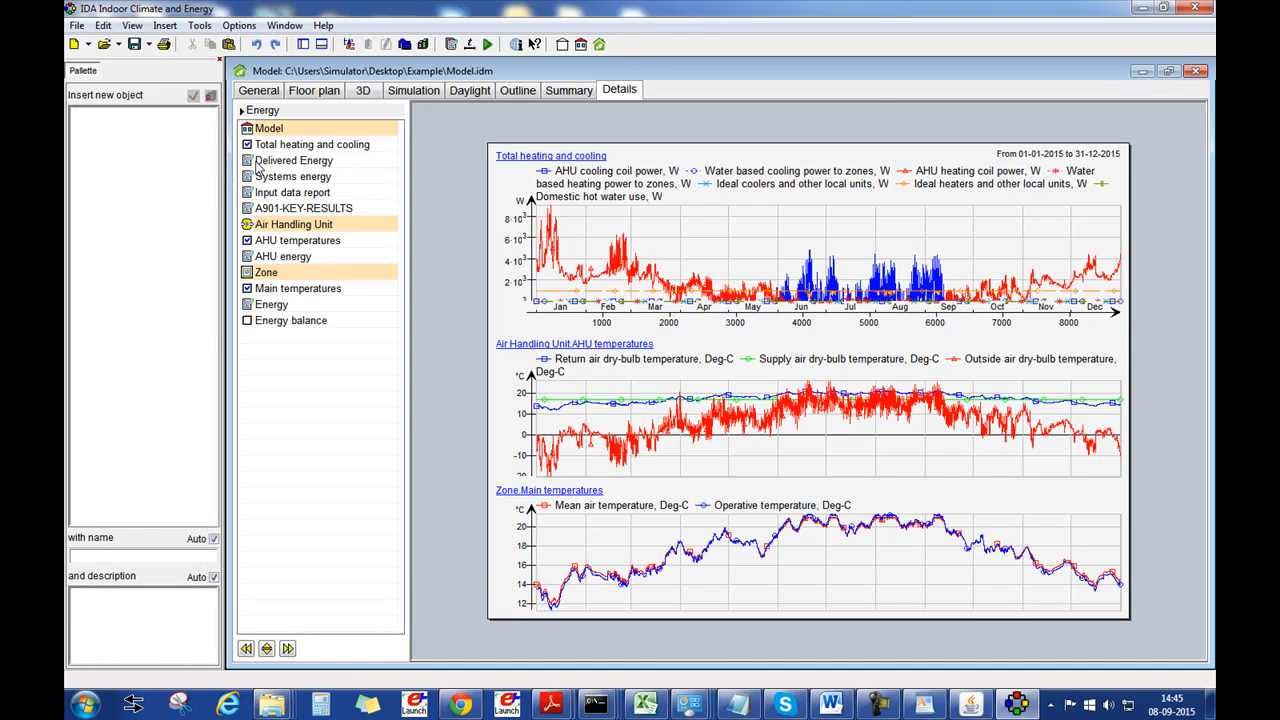
double_click(265, 162)
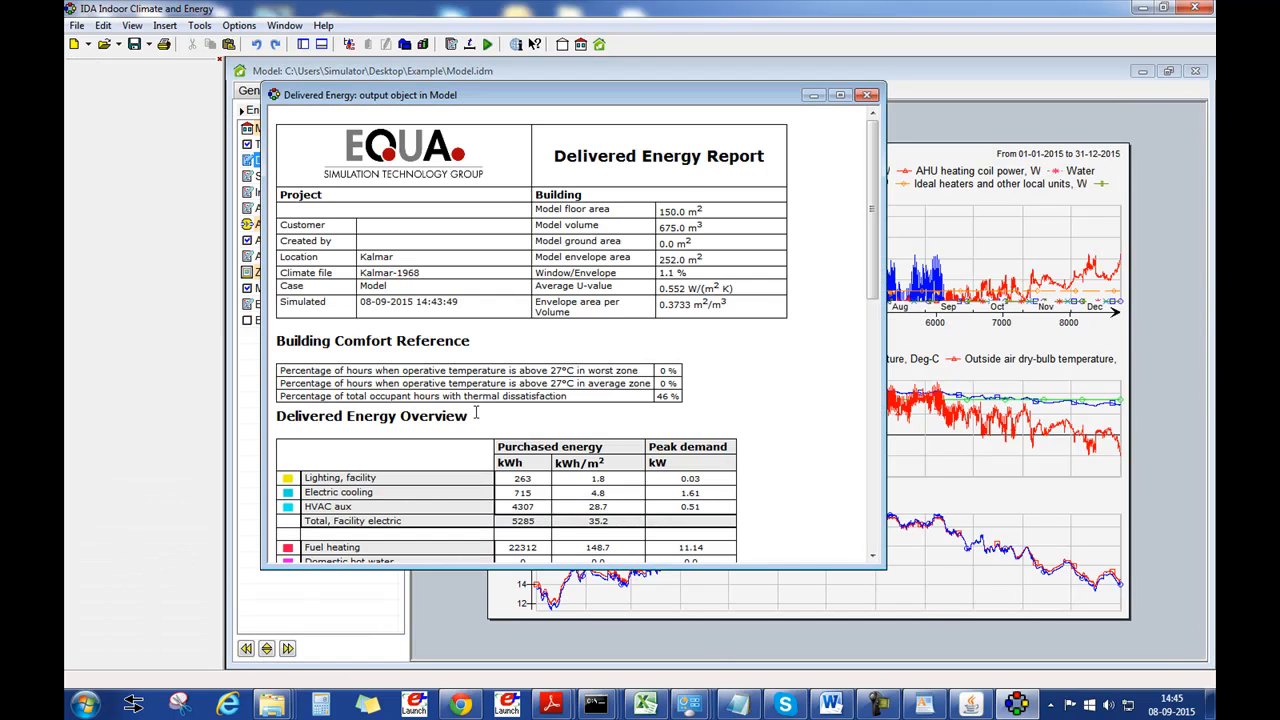
scroll(475, 413, "down", 5)
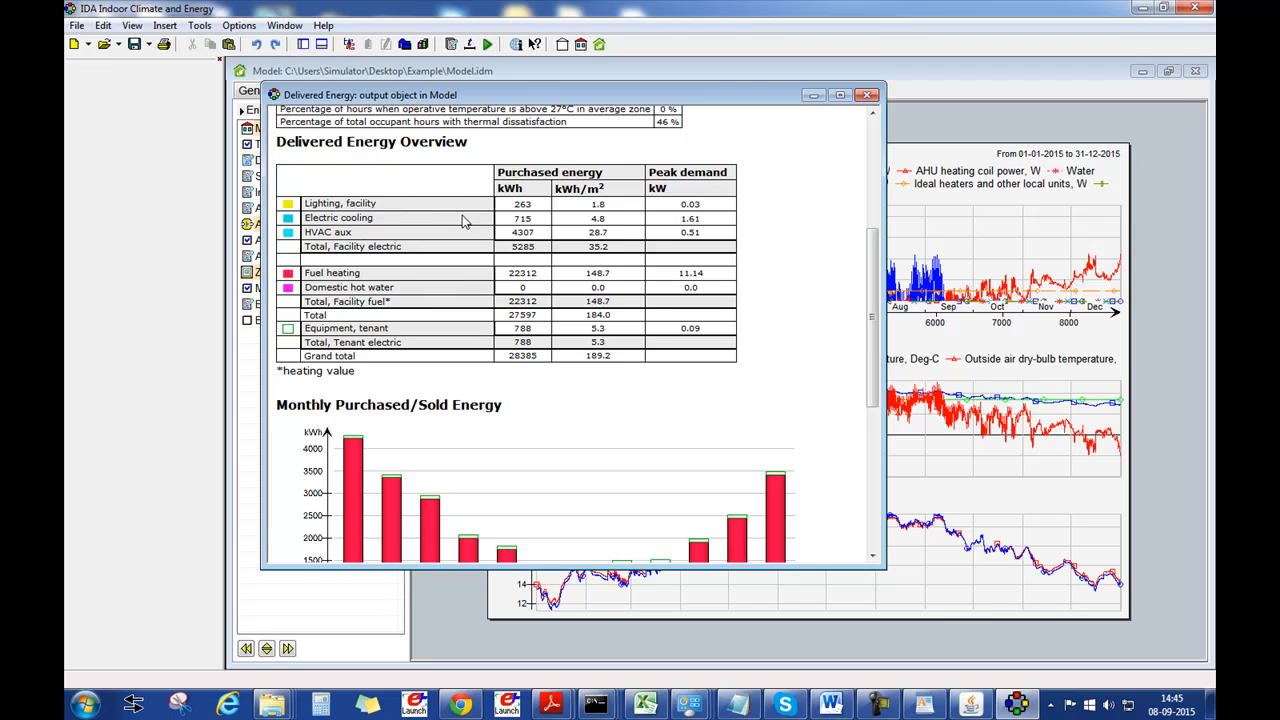
left_click_drag(512, 217, 529, 214)
left_click(528, 214)
double_click(525, 217)
Step: Place the Delivered Energy report beside ida_lisp.end and look through the Emeter_1 and Emeter_2 entries for the electric cooling energy
left_click(1142, 71)
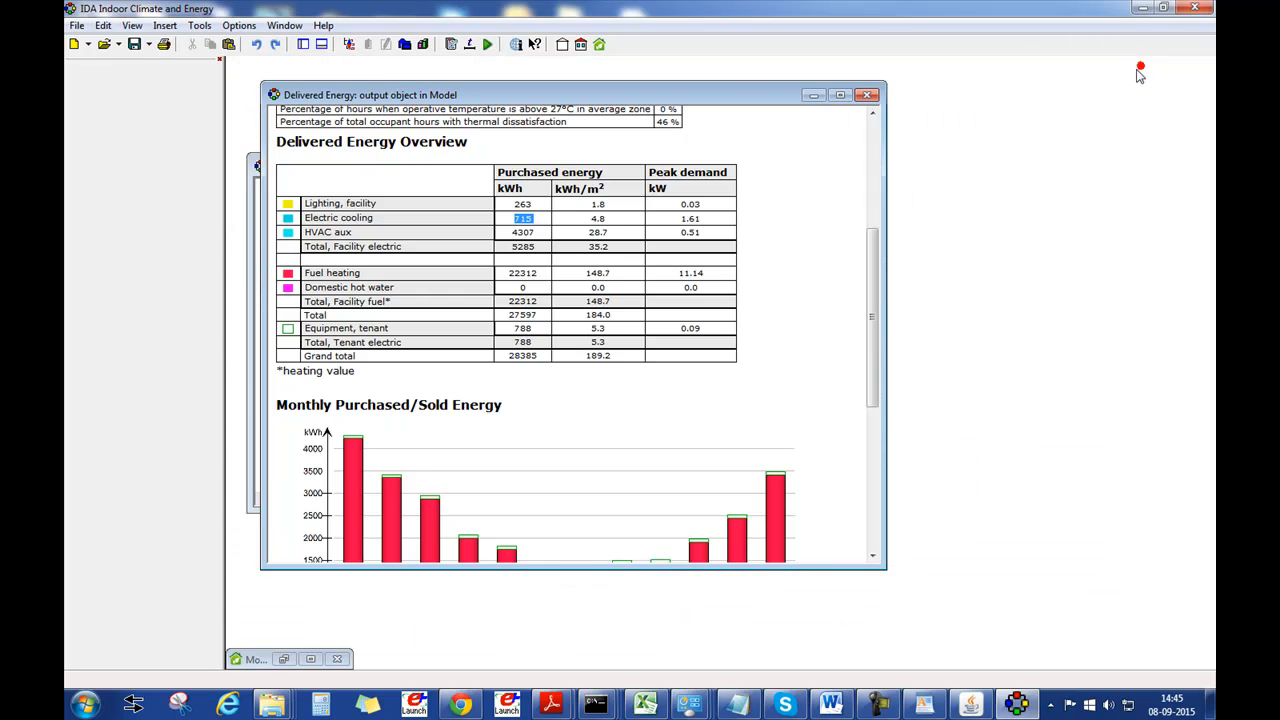
left_click_drag(641, 98, 985, 91)
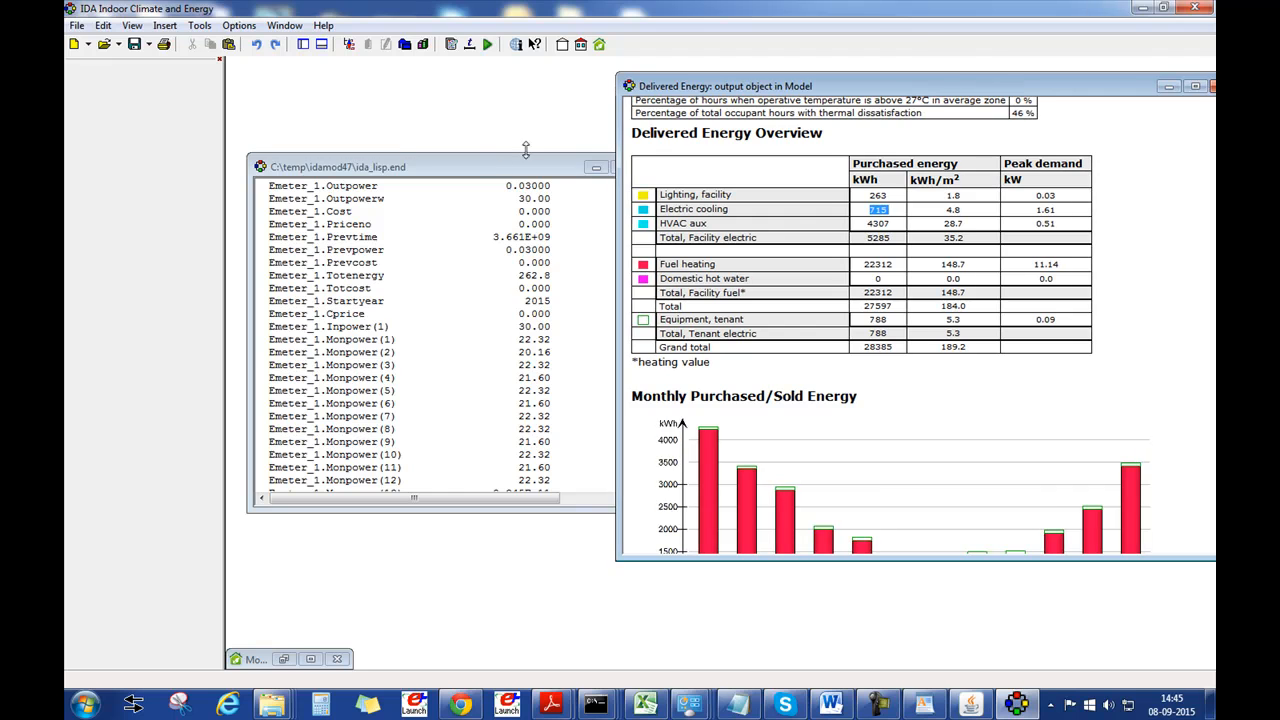
left_click(490, 165)
left_click(562, 416)
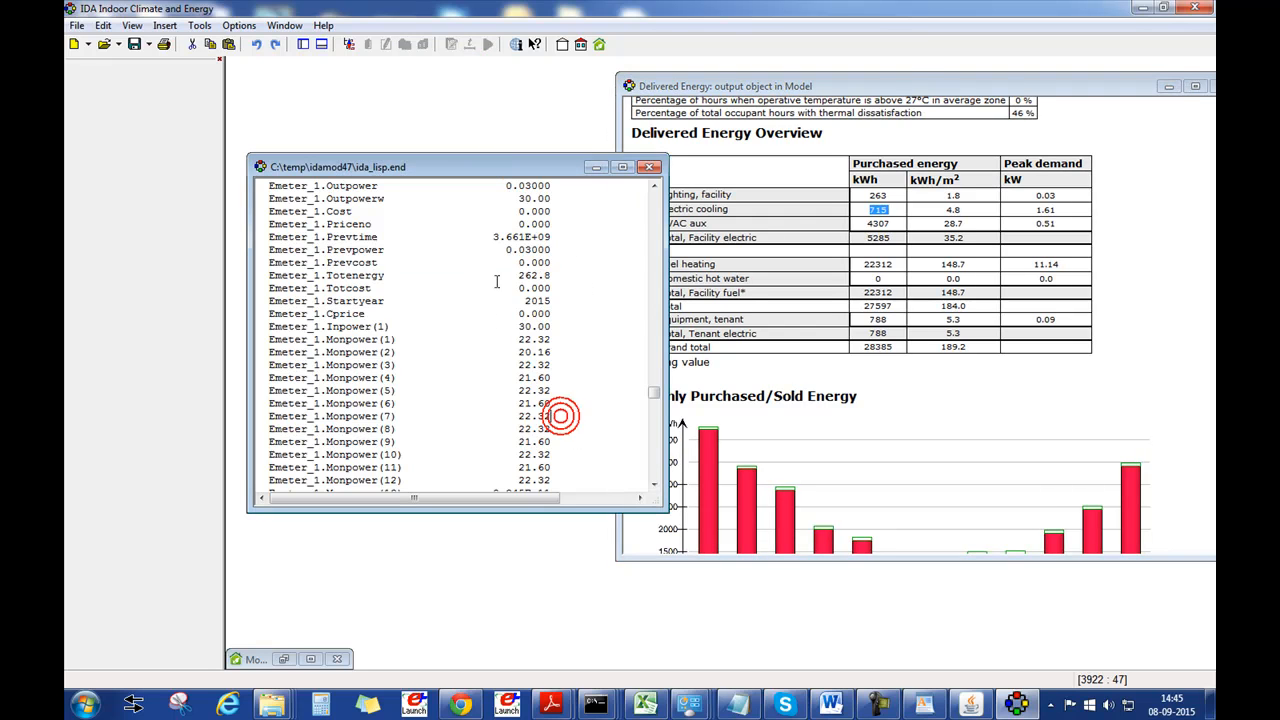
scroll(496, 281, "down", 5)
scroll(496, 281, "down", 10)
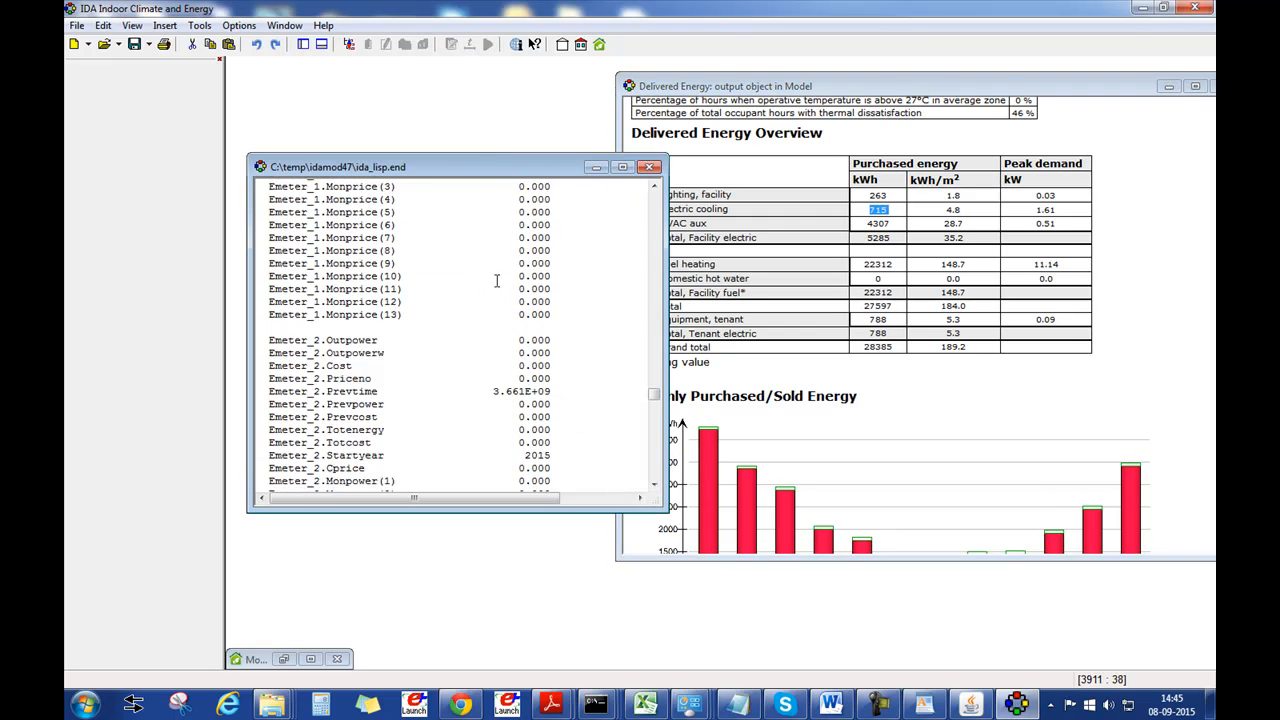
scroll(496, 281, "up", 8)
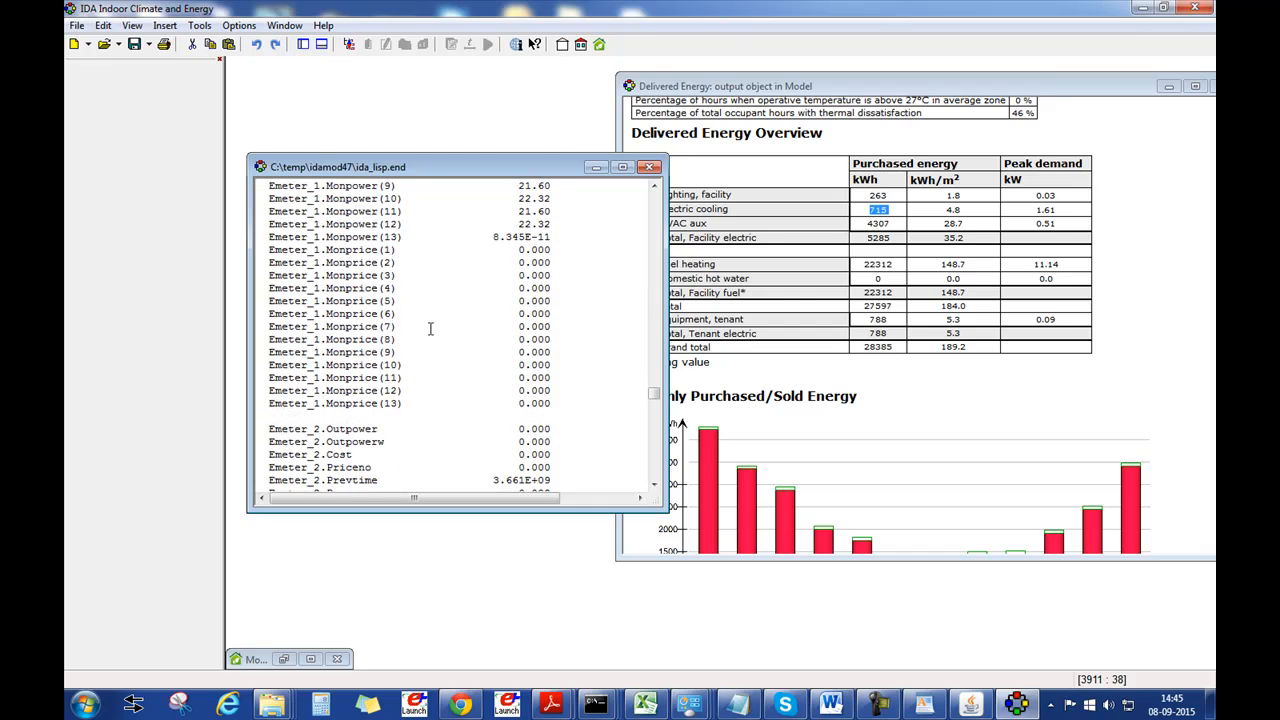
left_click_drag(310, 264, 406, 262)
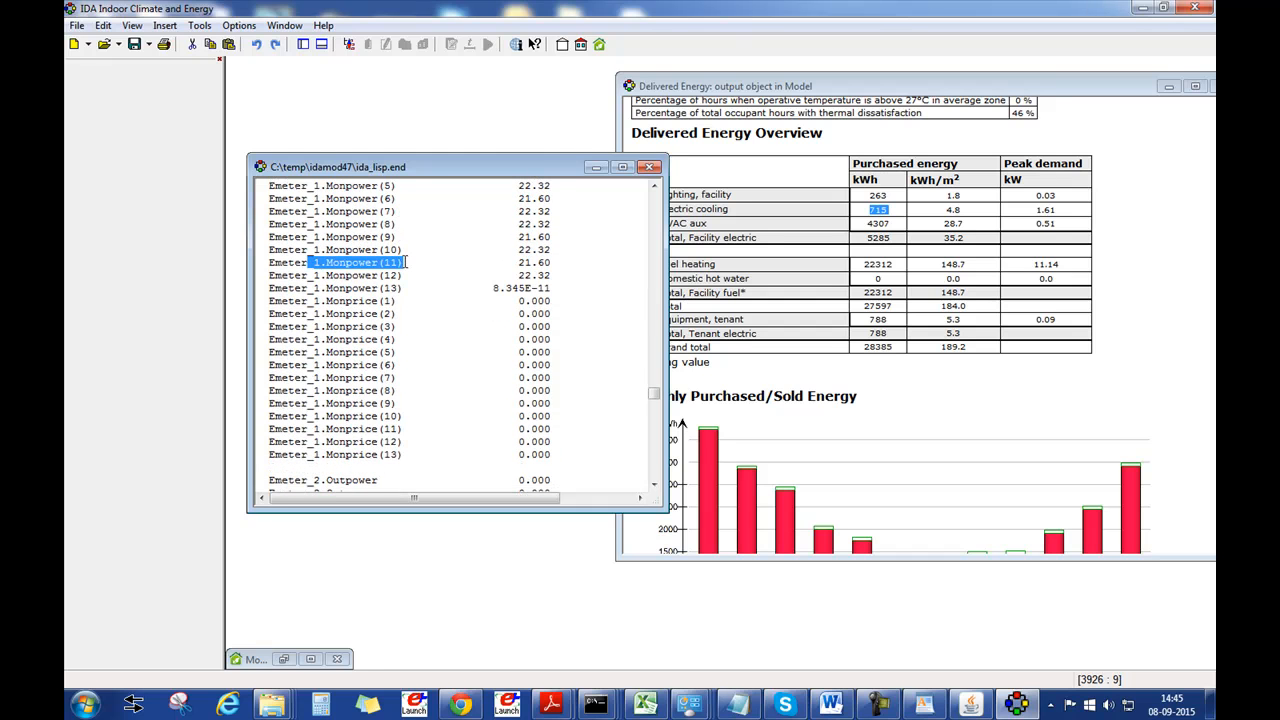
scroll(409, 296, "up", 3)
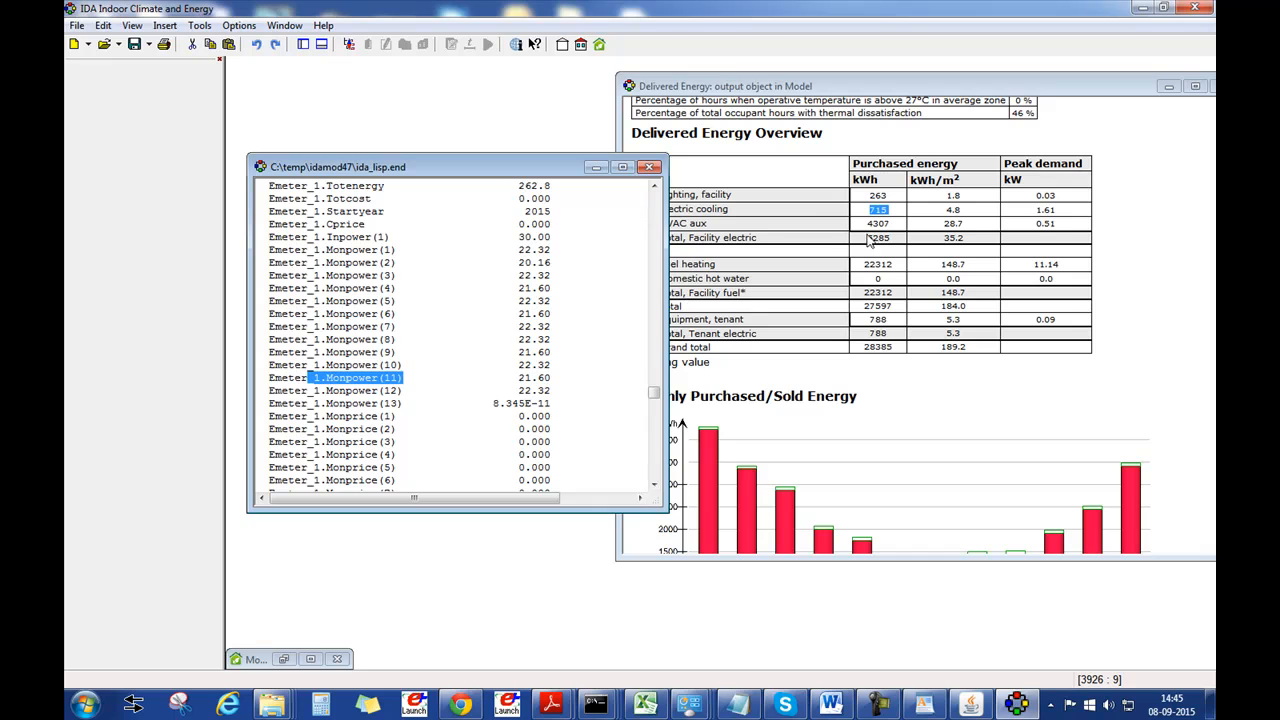
Step: Highlight the purchased Fuel heating energy in the report and look through the Emeter_2 entries in ida_lisp.end
left_click(856, 293)
left_click_drag(862, 266, 895, 265)
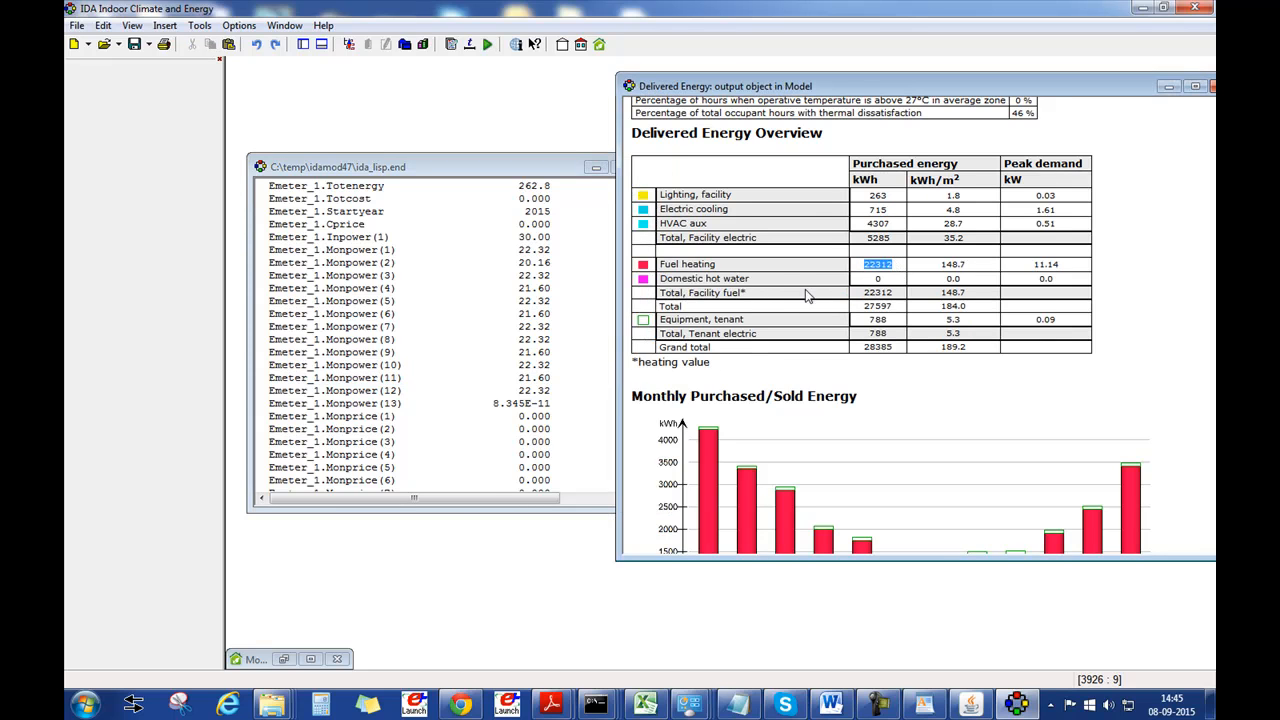
left_click(546, 338)
scroll(546, 338, "down", 3)
scroll(546, 338, "down", 4)
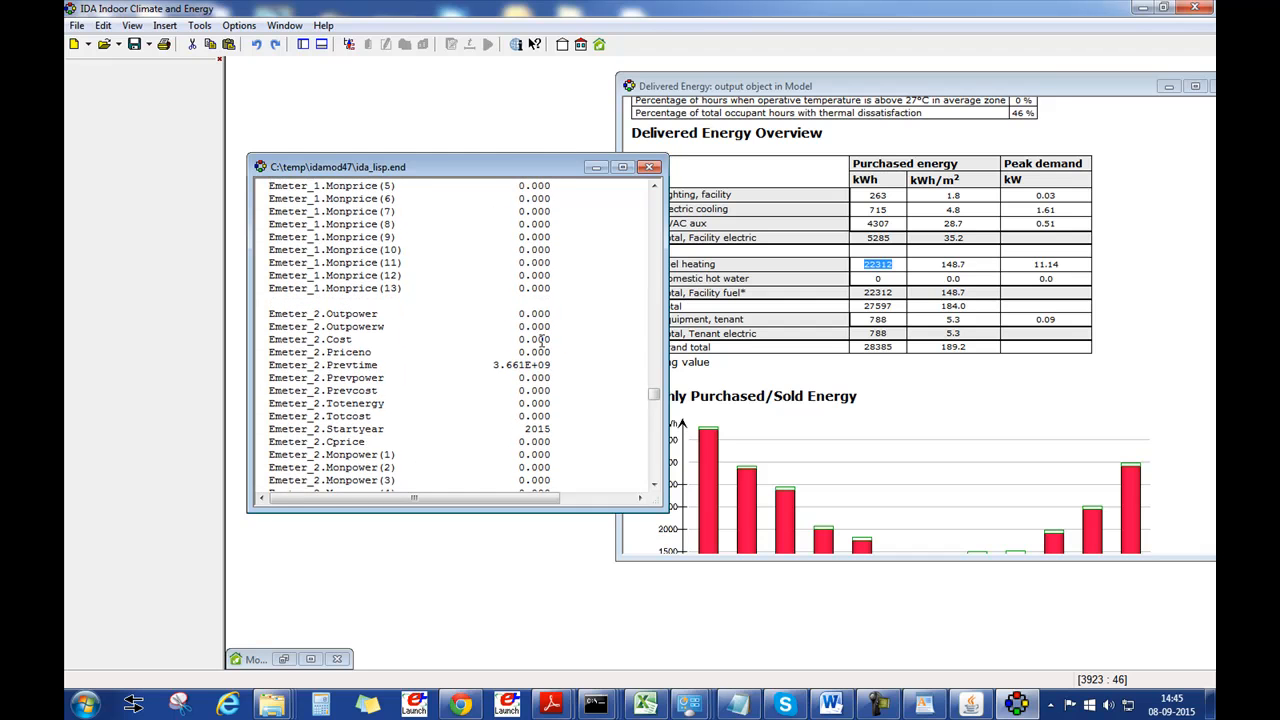
scroll(380, 421, "down", 4)
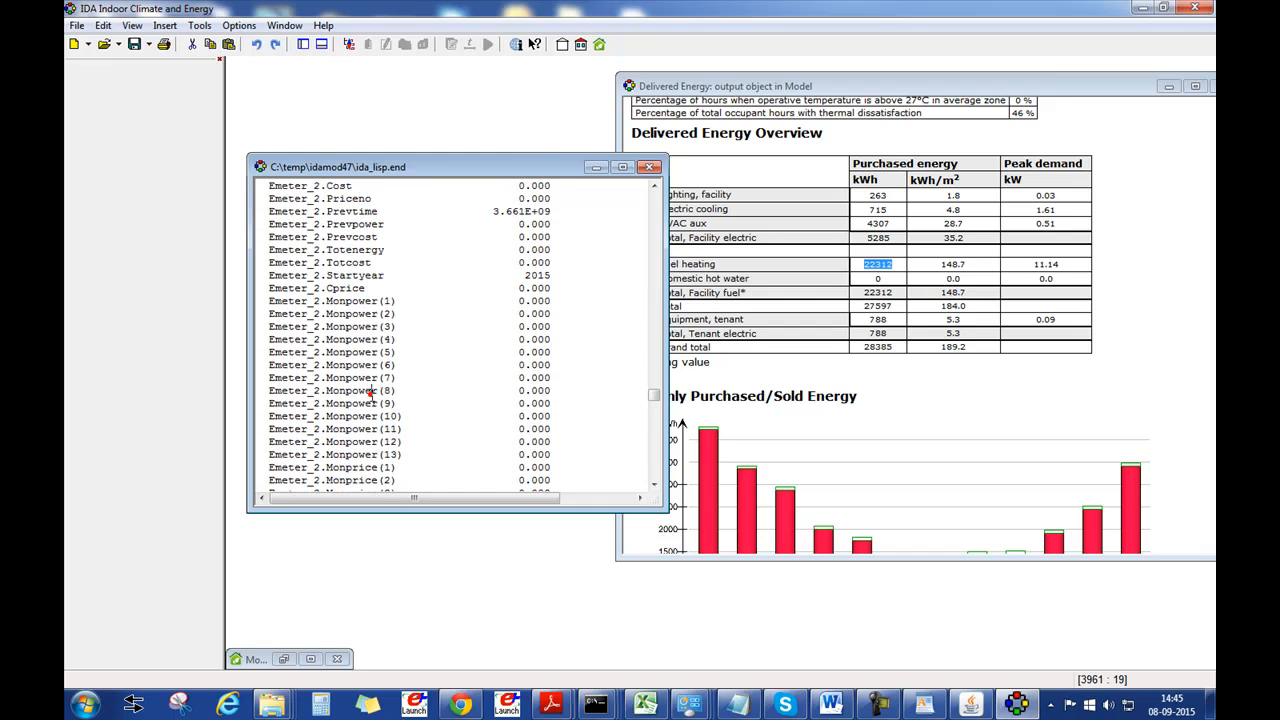
left_click_drag(414, 390, 346, 378)
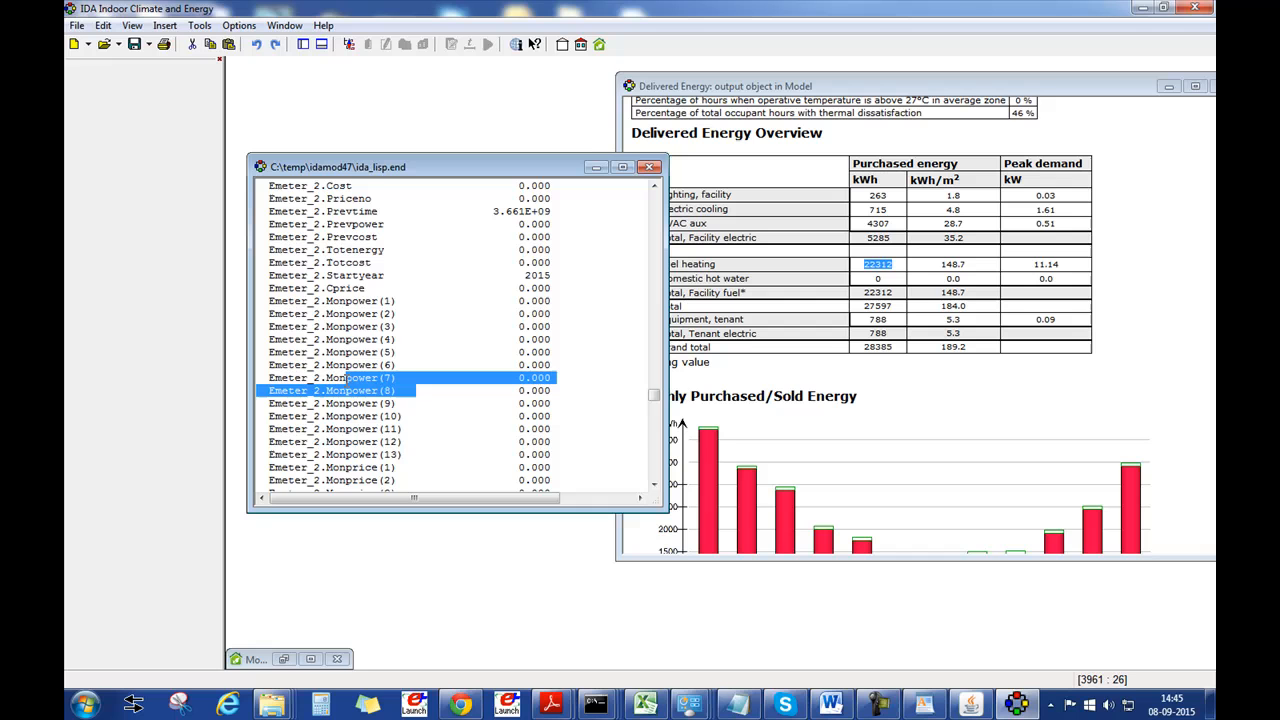
left_click(378, 428)
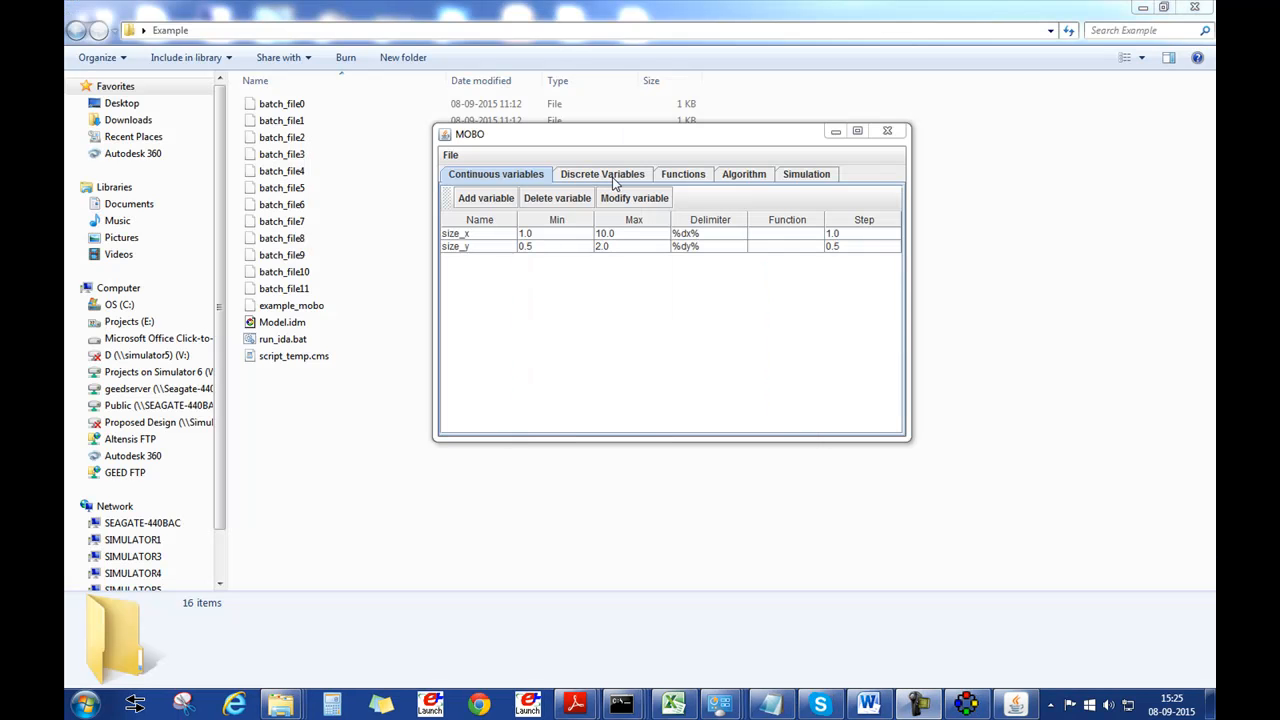
Step: Review the definitions of the functions cool, heat and coolplusheat, including the delimiter of cool and the cool+heat formula
left_click(678, 180)
left_click(495, 237)
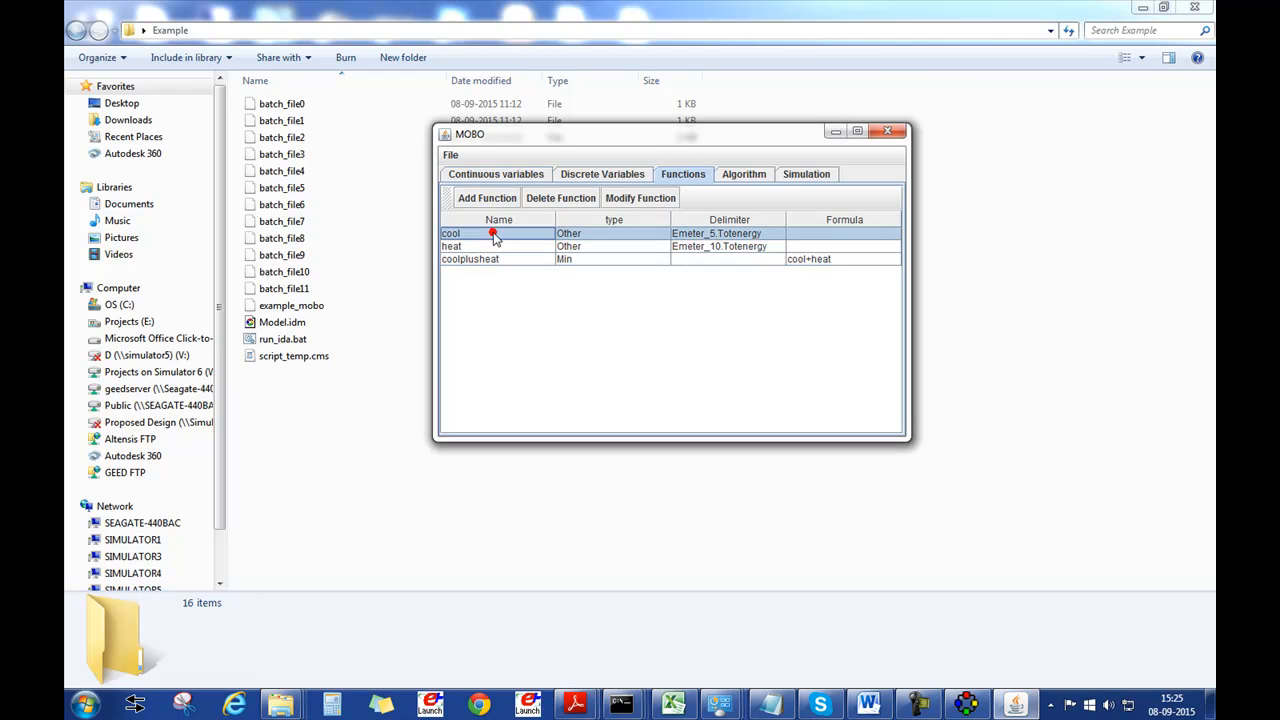
left_click(645, 196)
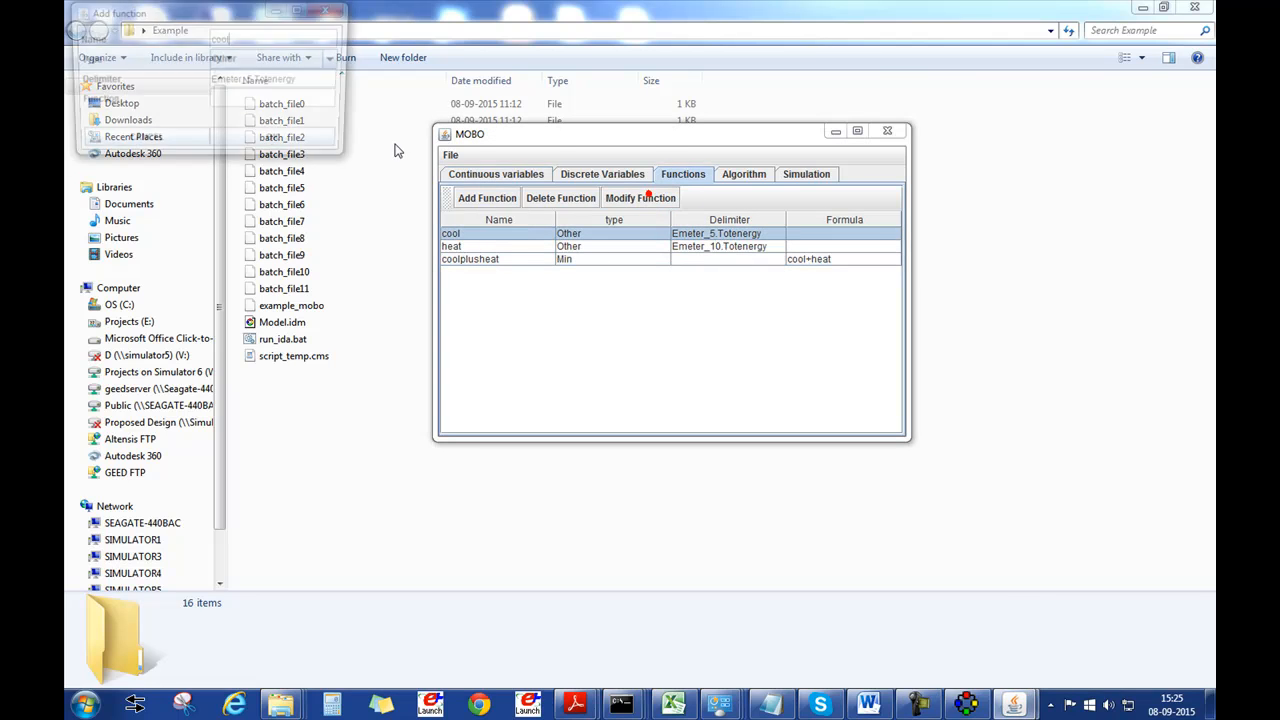
left_click(312, 77)
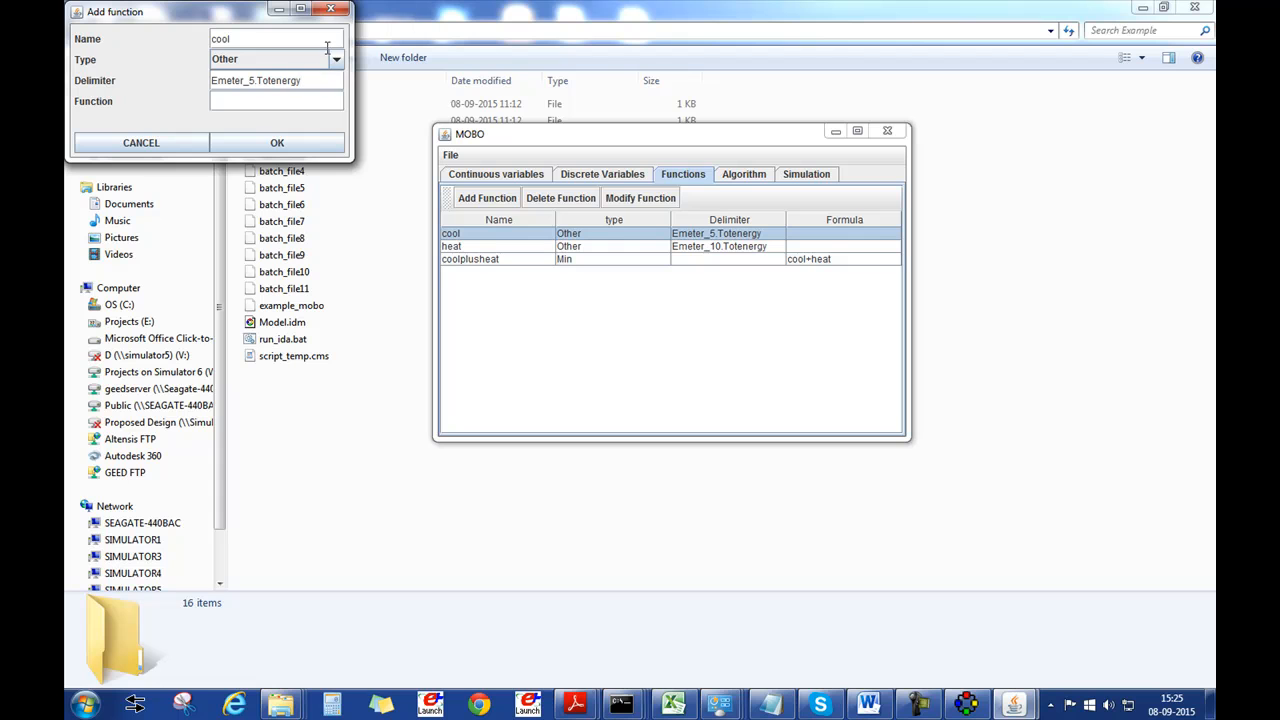
left_click(268, 146)
left_click(715, 250)
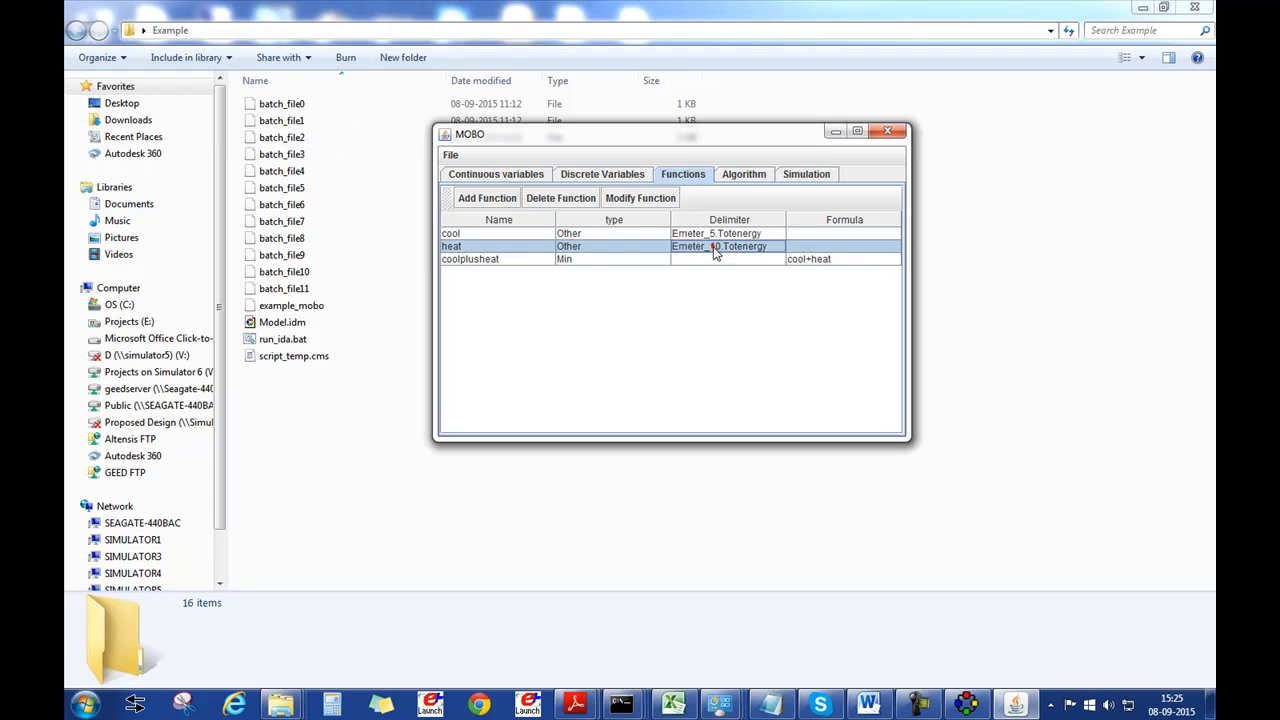
left_click(500, 260)
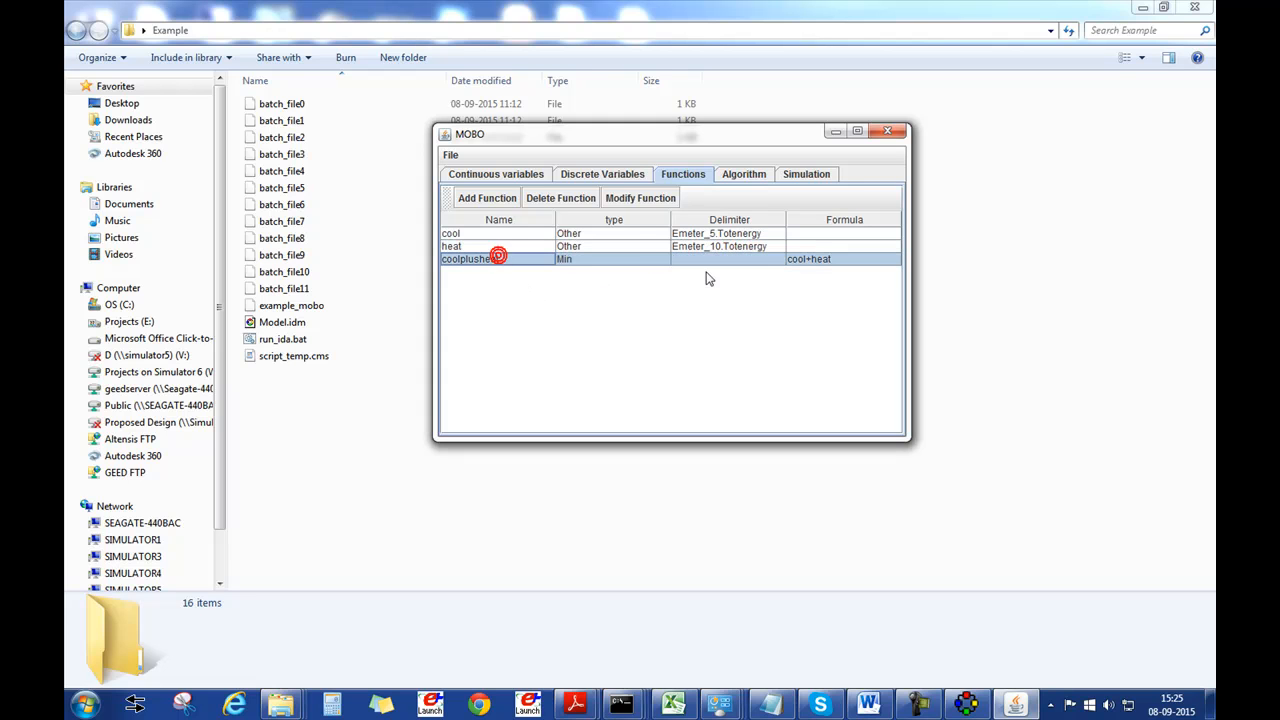
left_click(829, 262)
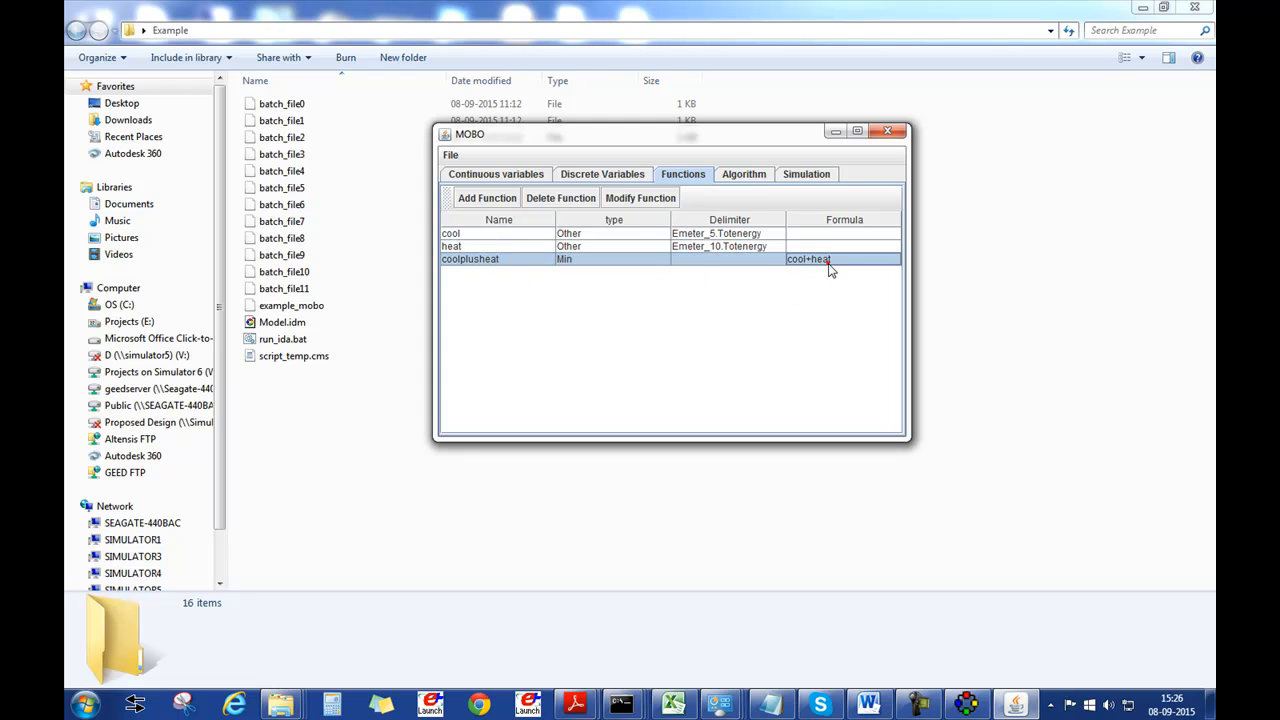
Step: Check the model file path in the simulation settings and locate script_temp.cms in the Example folder
left_click(808, 176)
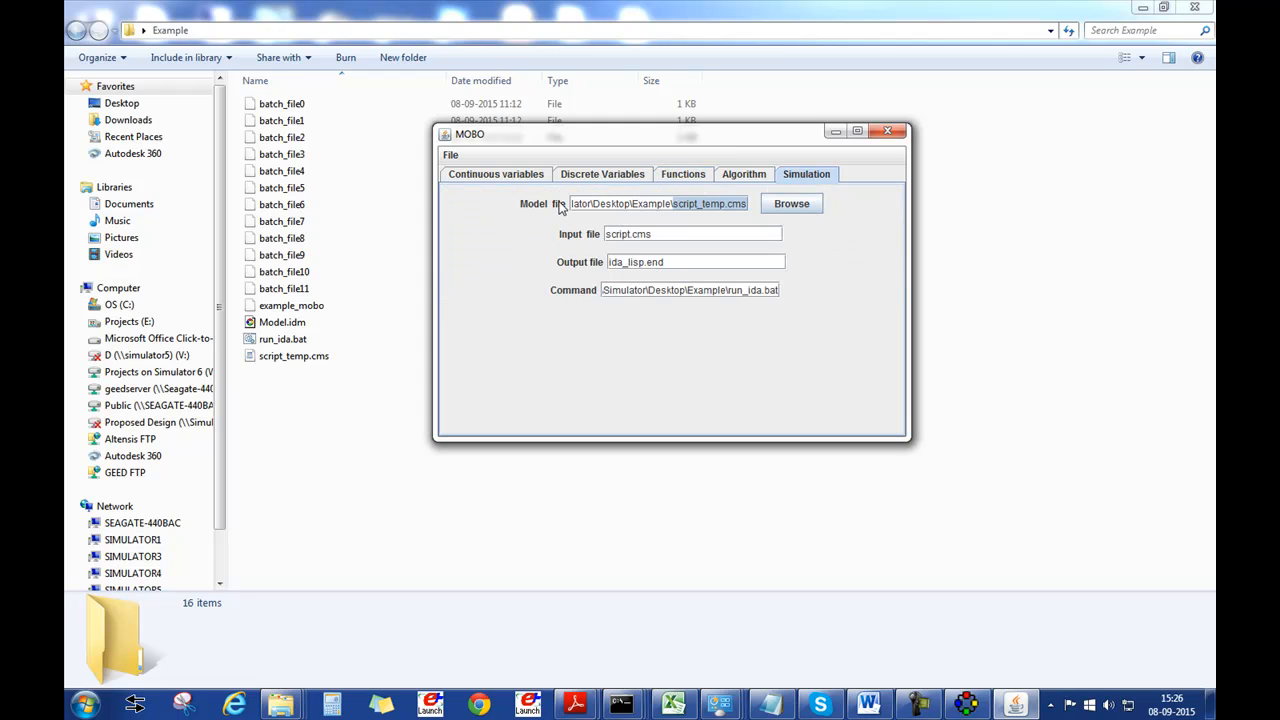
left_click(701, 204)
left_click_drag(673, 200, 742, 206)
left_click(281, 705)
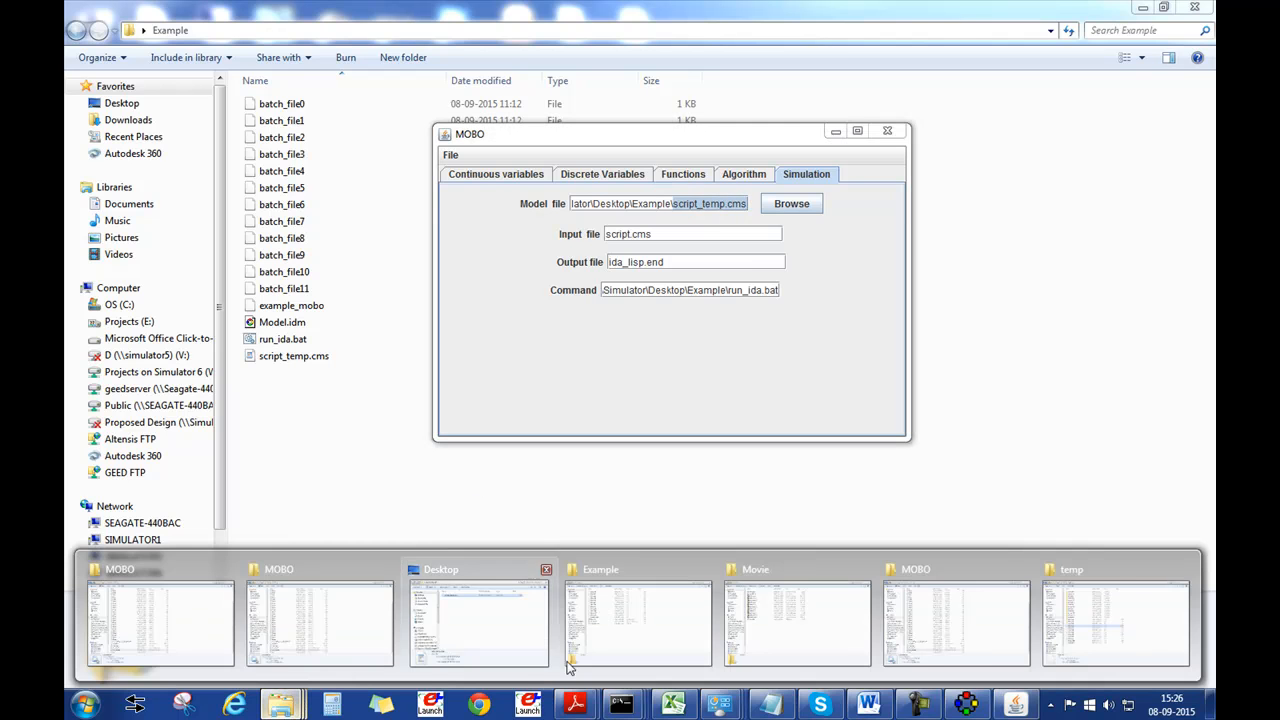
left_click(600, 625)
left_click(338, 366)
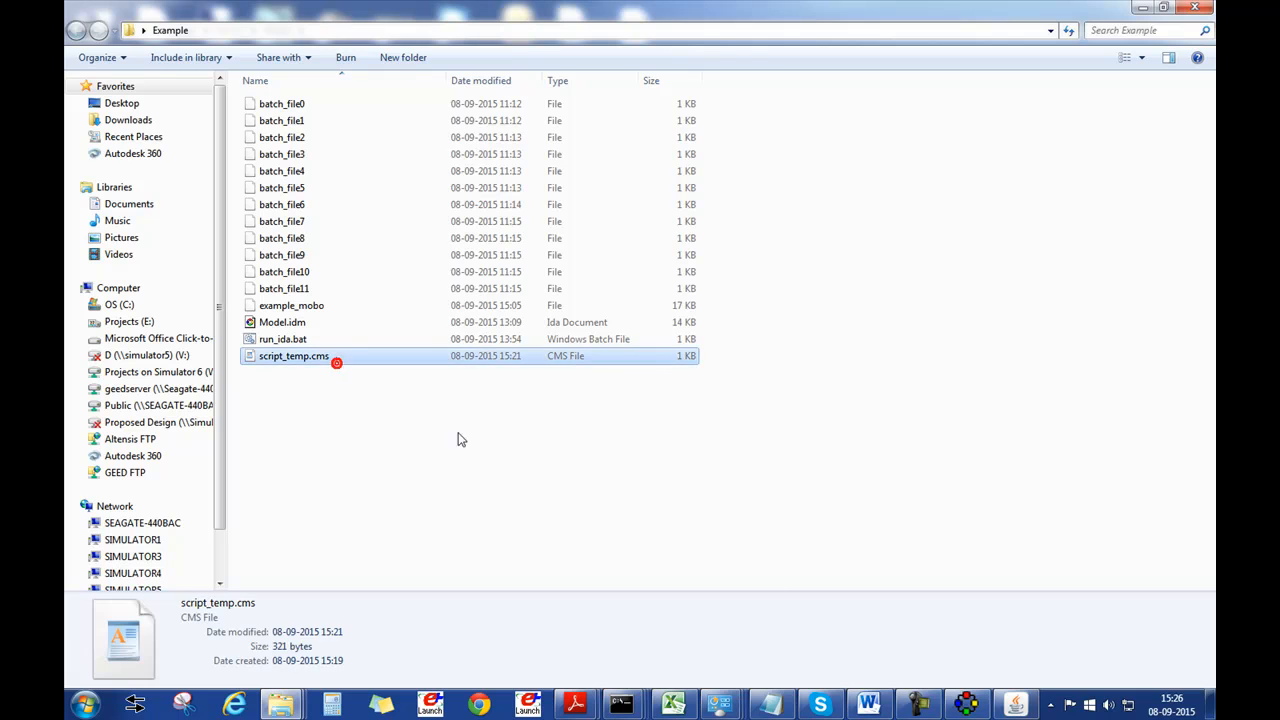
left_click(1015, 705)
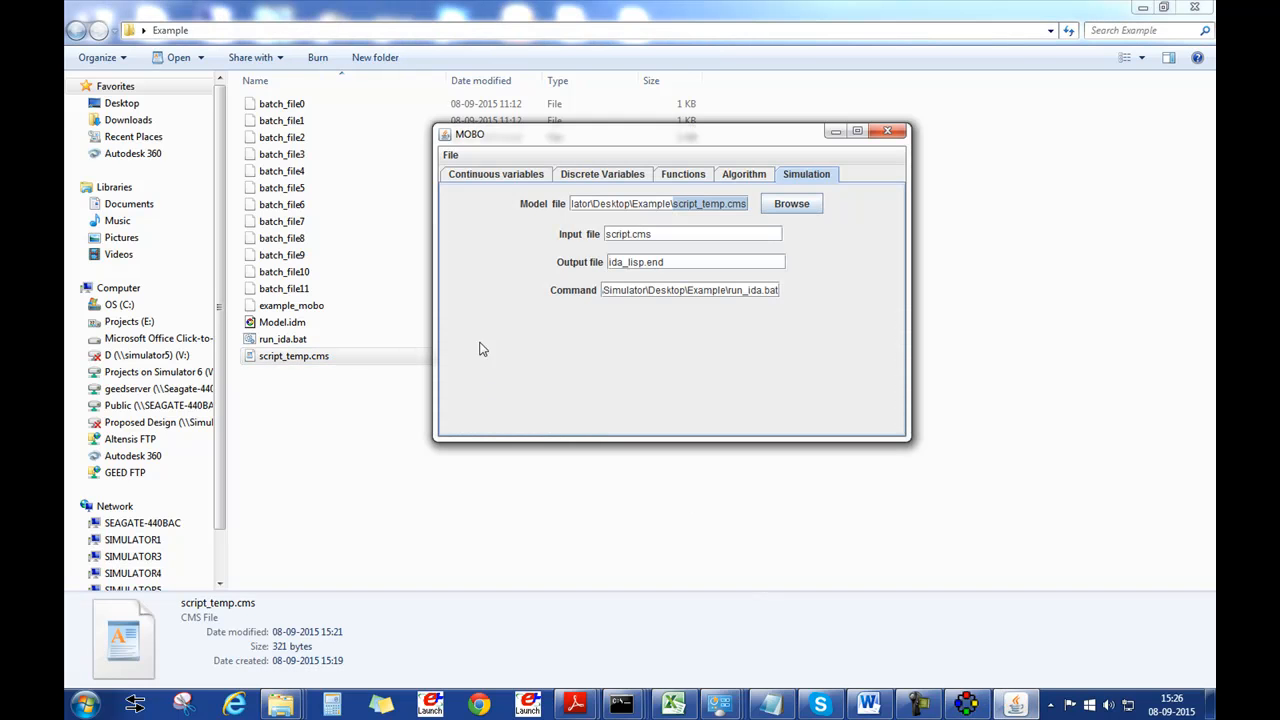
Step: Check the simulation command path, locate run_ida.bat in the Example folder, and review the output file setting
left_click(666, 291)
double_click(731, 290)
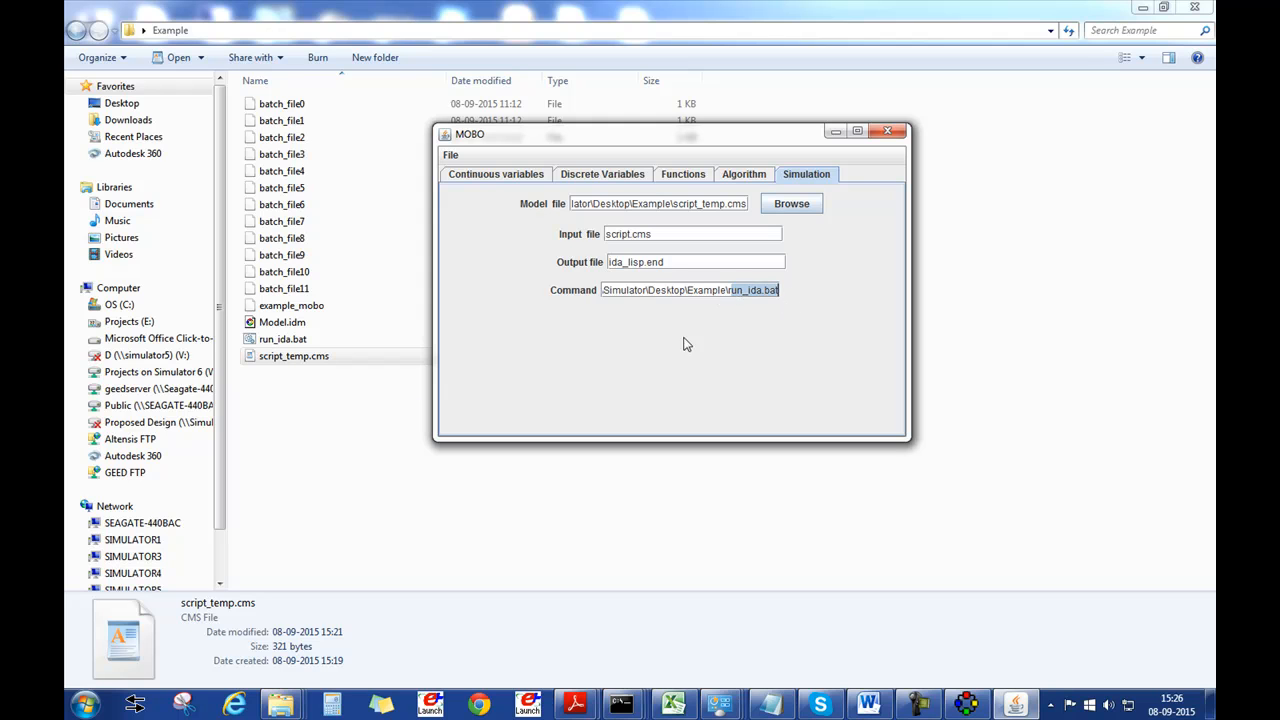
left_click(320, 339)
left_click(1015, 705)
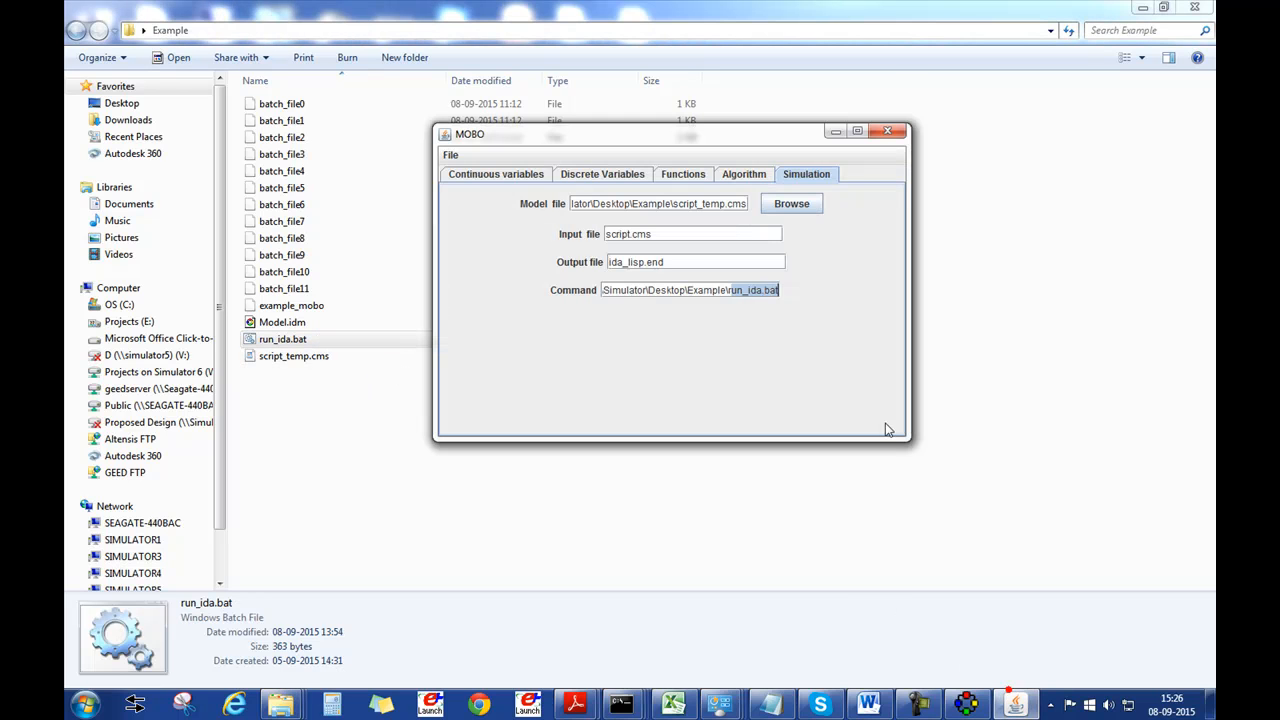
left_click(686, 264)
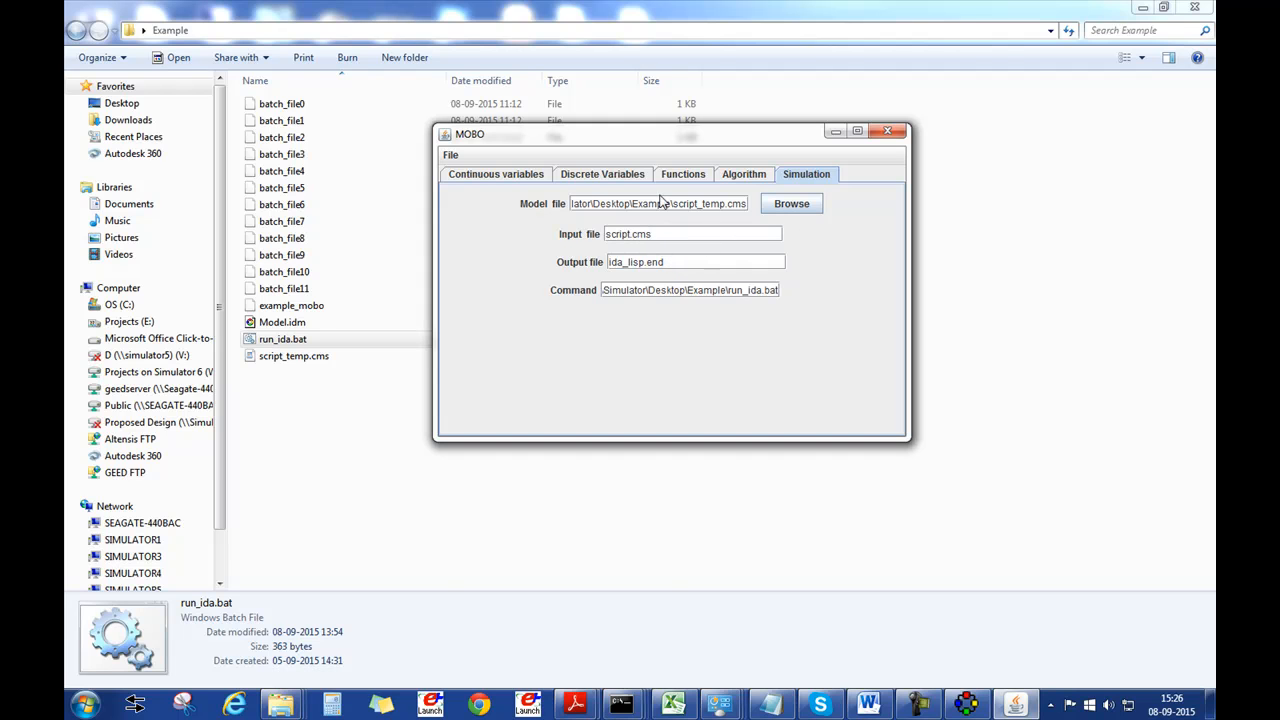
Step: Copy the twelve files batch_file0 to batch_file11 from the Example folder
left_click(833, 131)
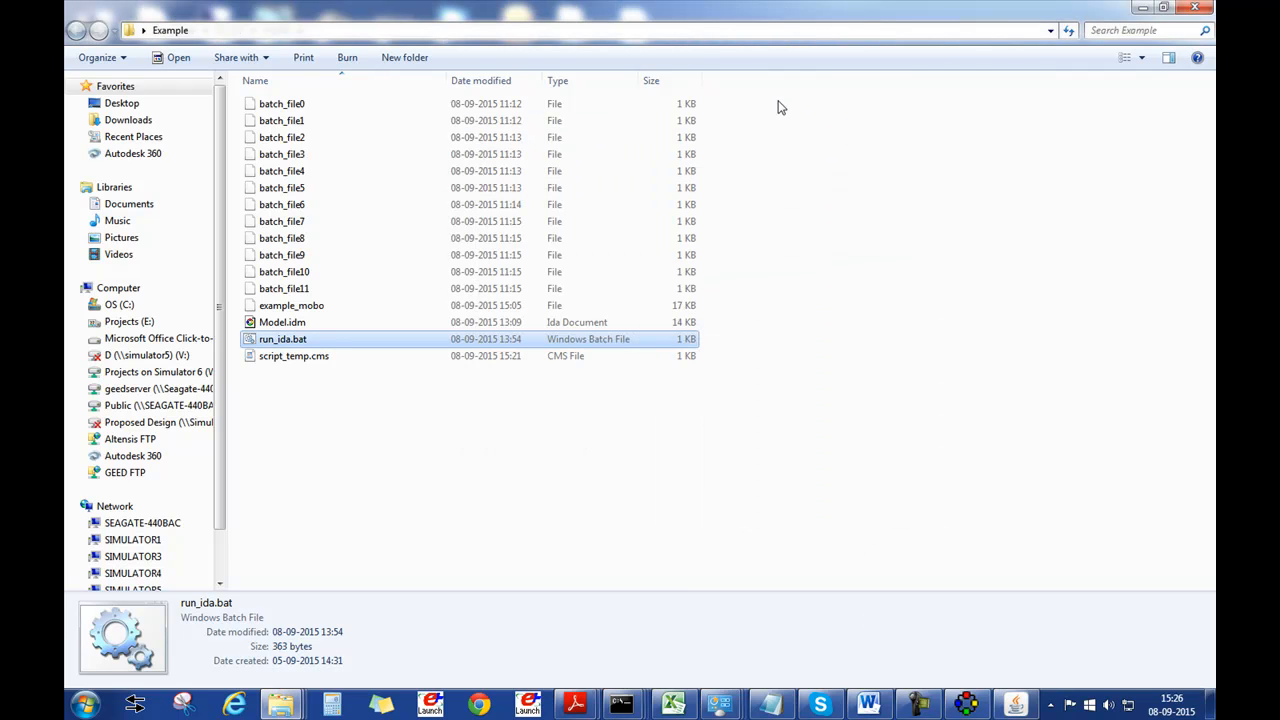
left_click_drag(737, 103, 697, 288)
right_click(584, 188)
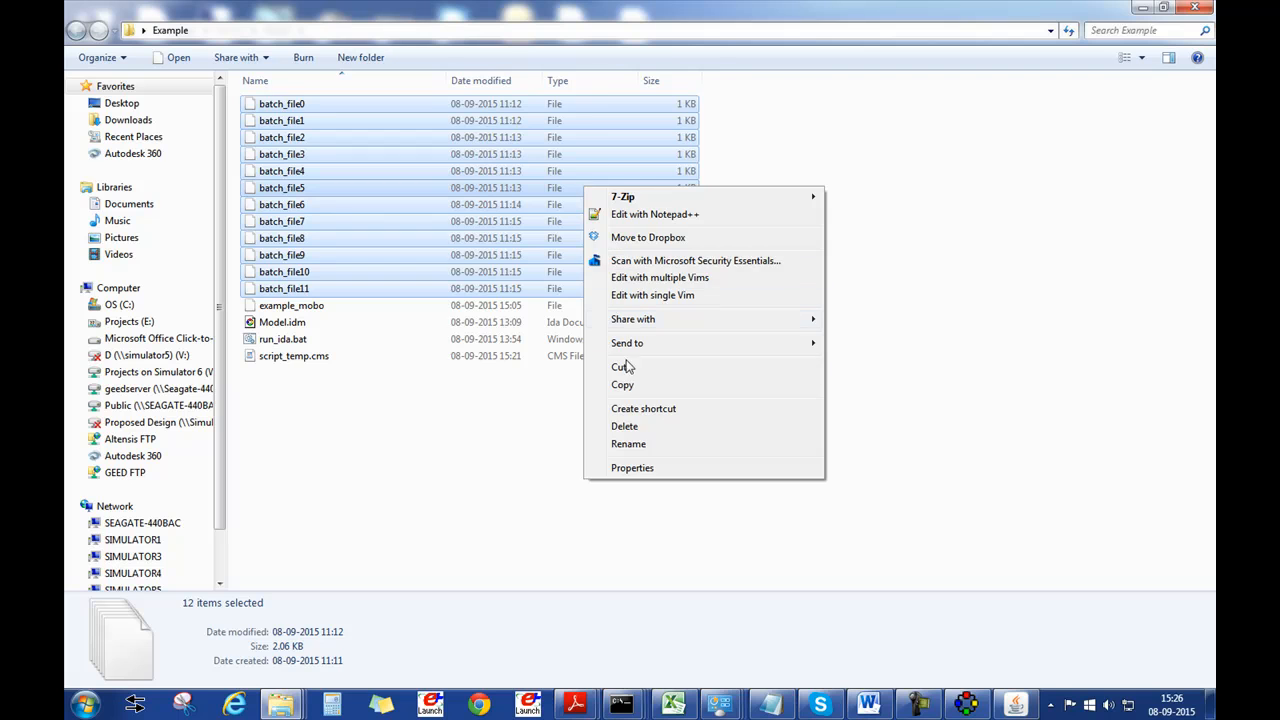
left_click(622, 386)
Step: Paste the copied batch files into C:\temp, replacing the existing files for all name conflicts
mouse_move(281, 705)
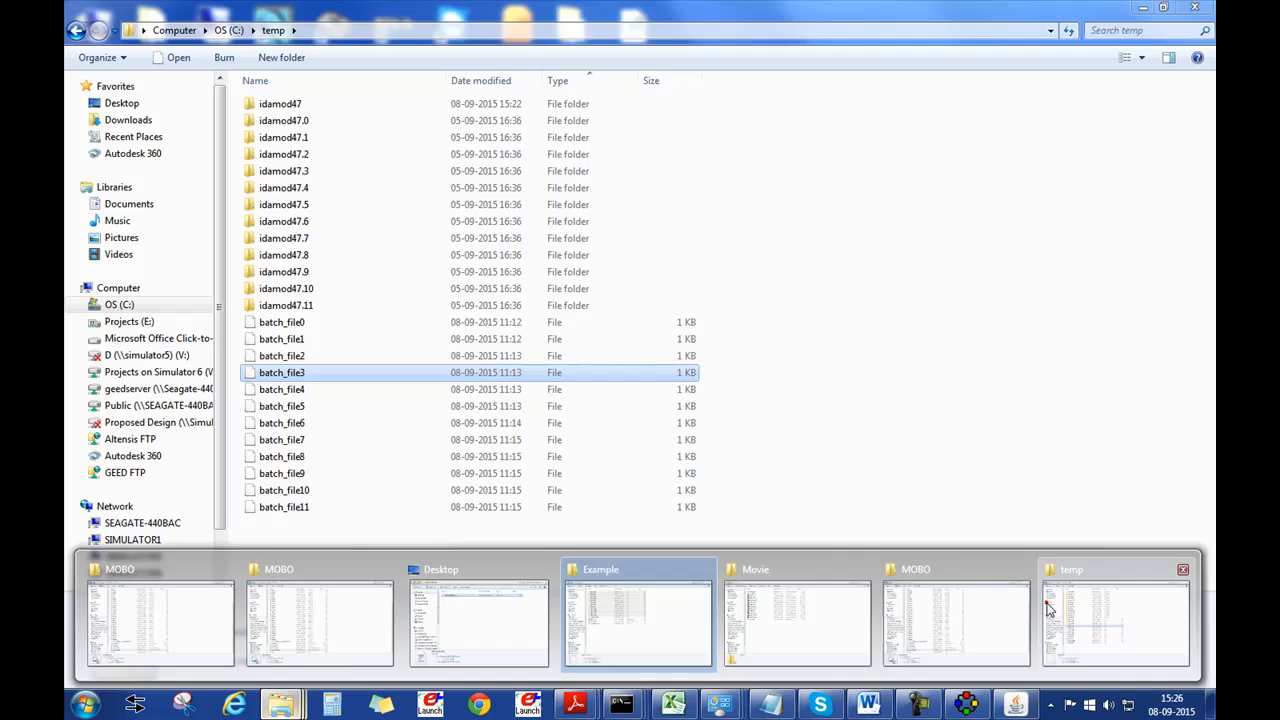
left_click(1049, 609)
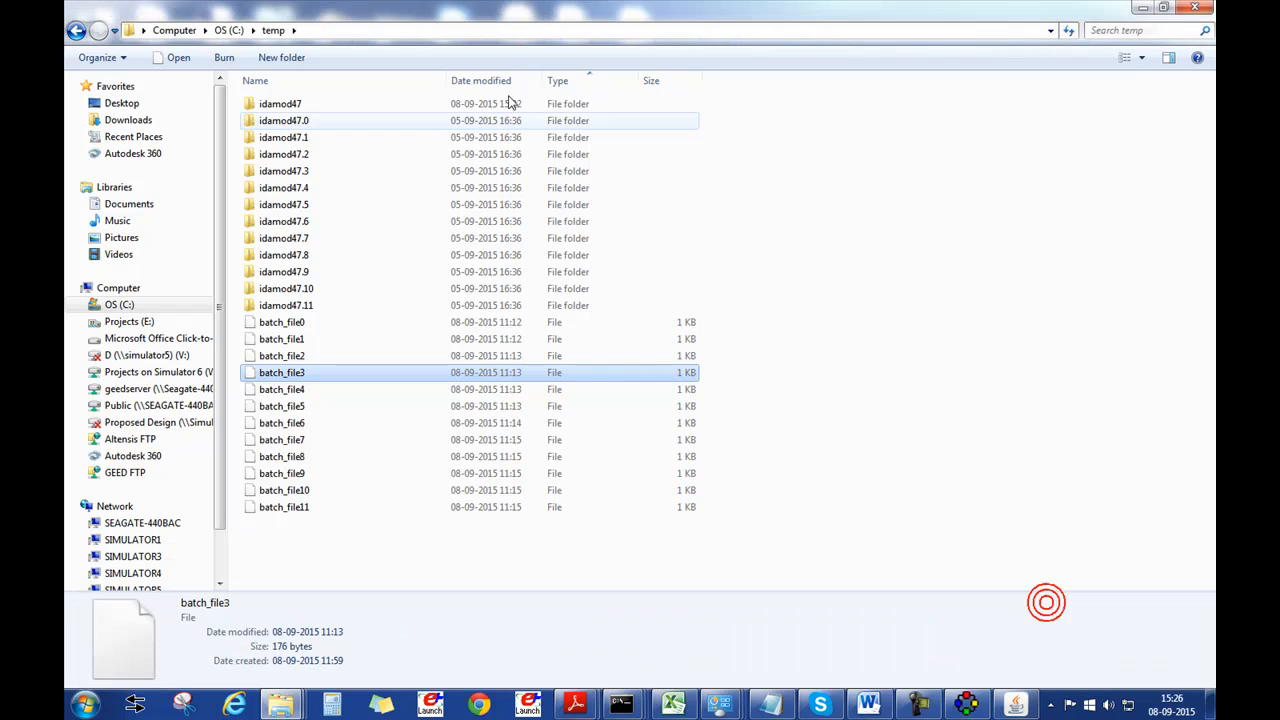
left_click(228, 29)
double_click(288, 581)
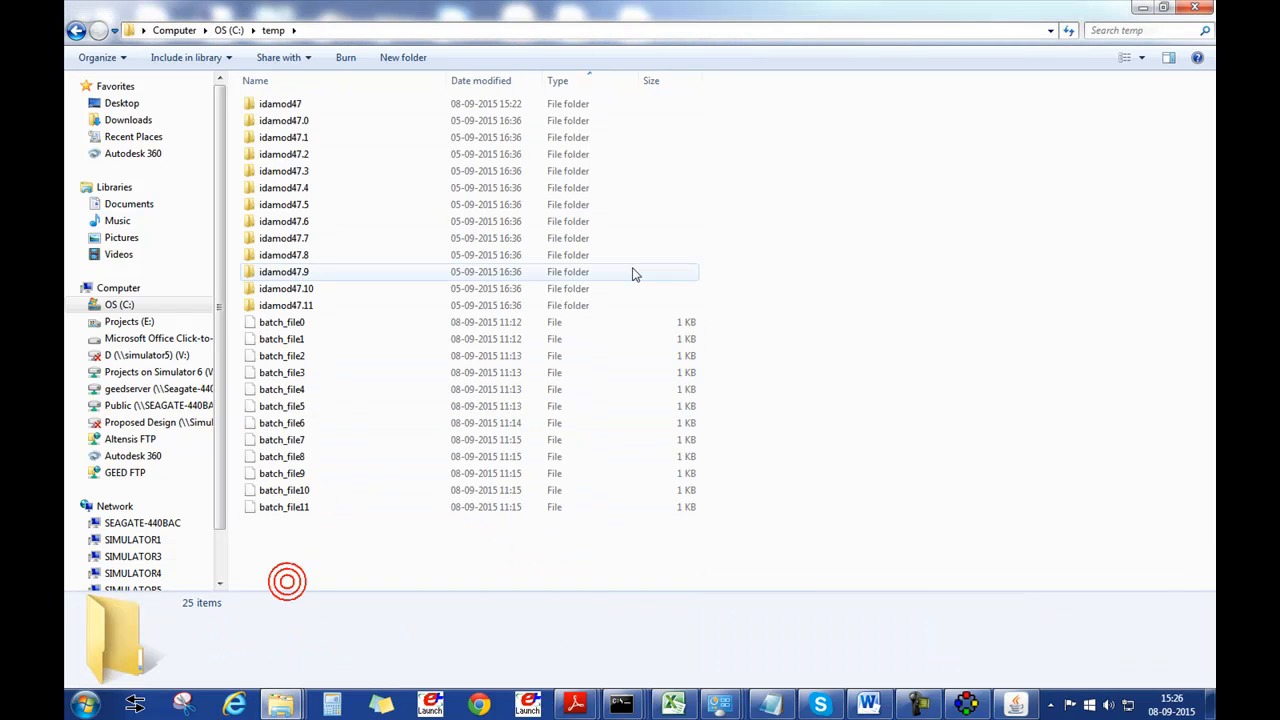
right_click(858, 343)
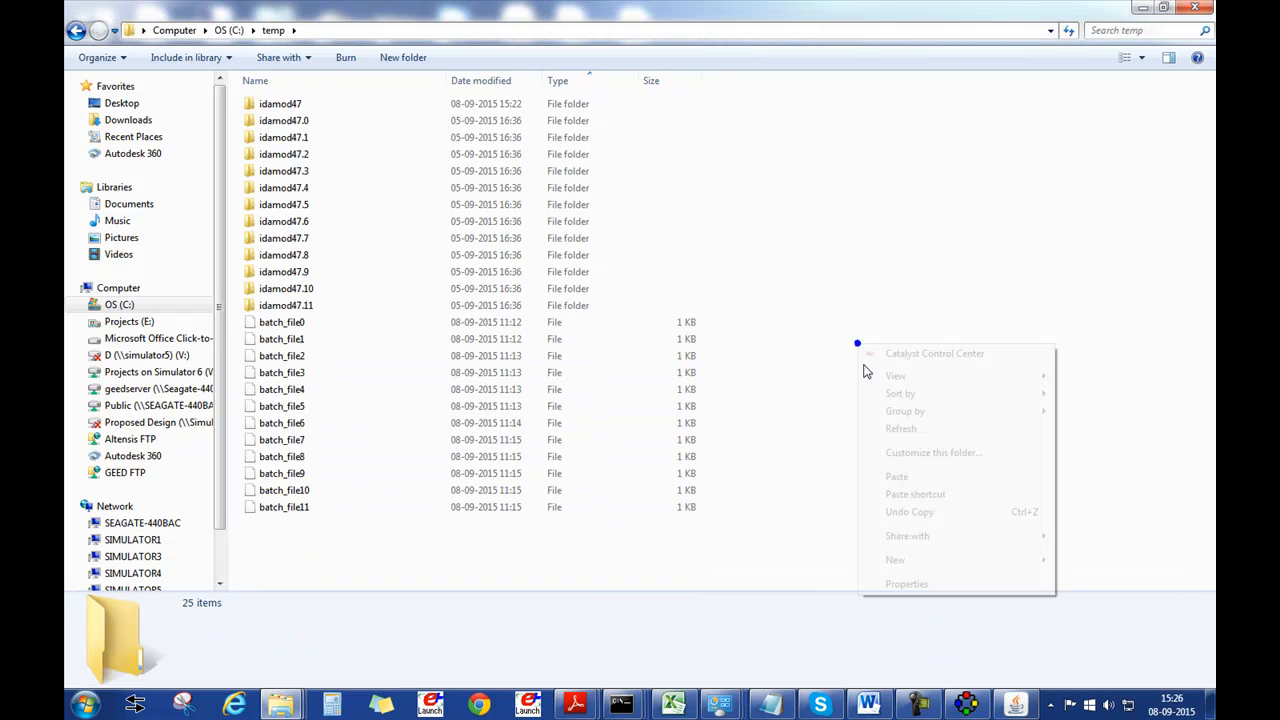
left_click(897, 477)
left_click(527, 510)
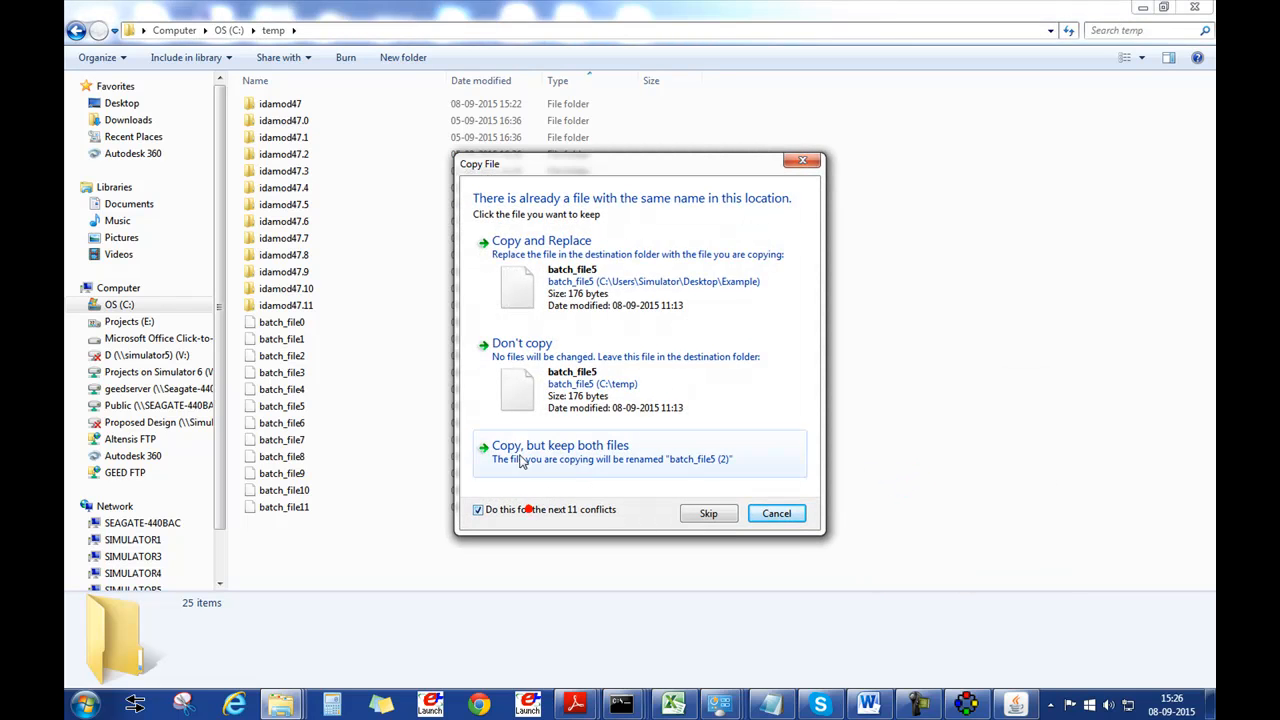
left_click(575, 245)
left_click(1000, 398)
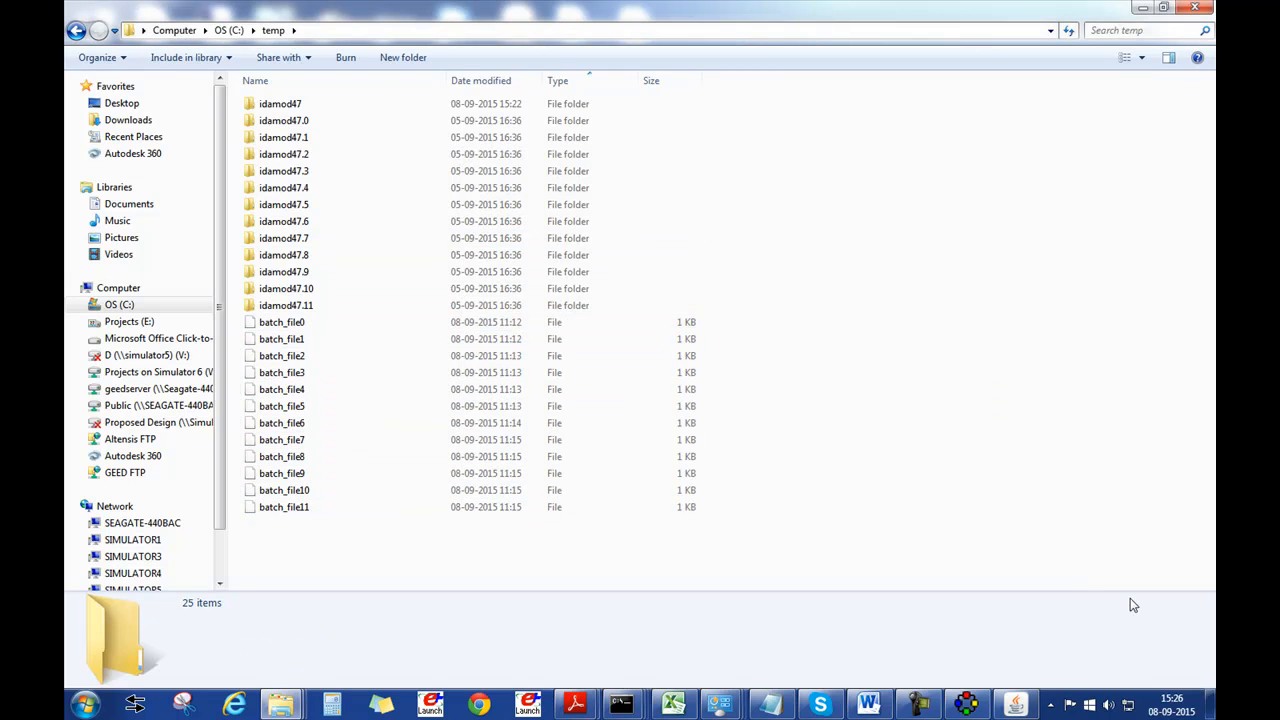
Step: Choose the NSGA-II algorithm in MOBO with population size 8 and 100 generations, and start the optimization
left_click(1015, 705)
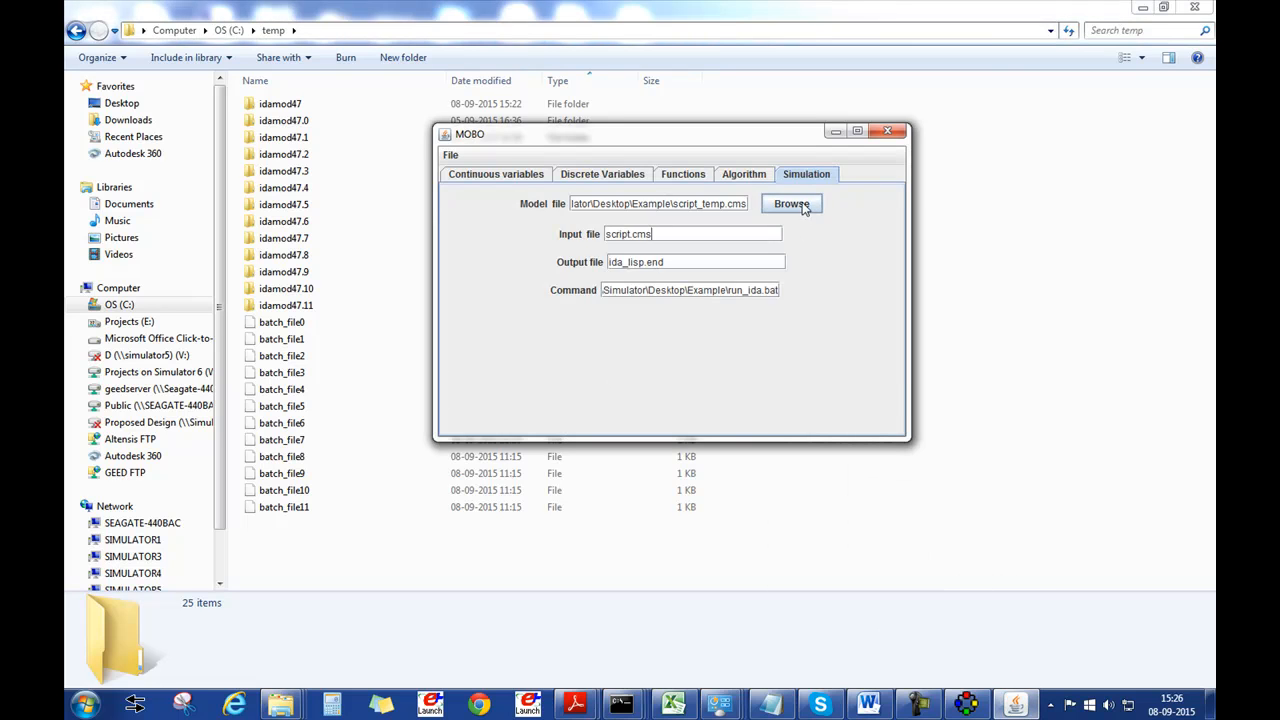
left_click(741, 174)
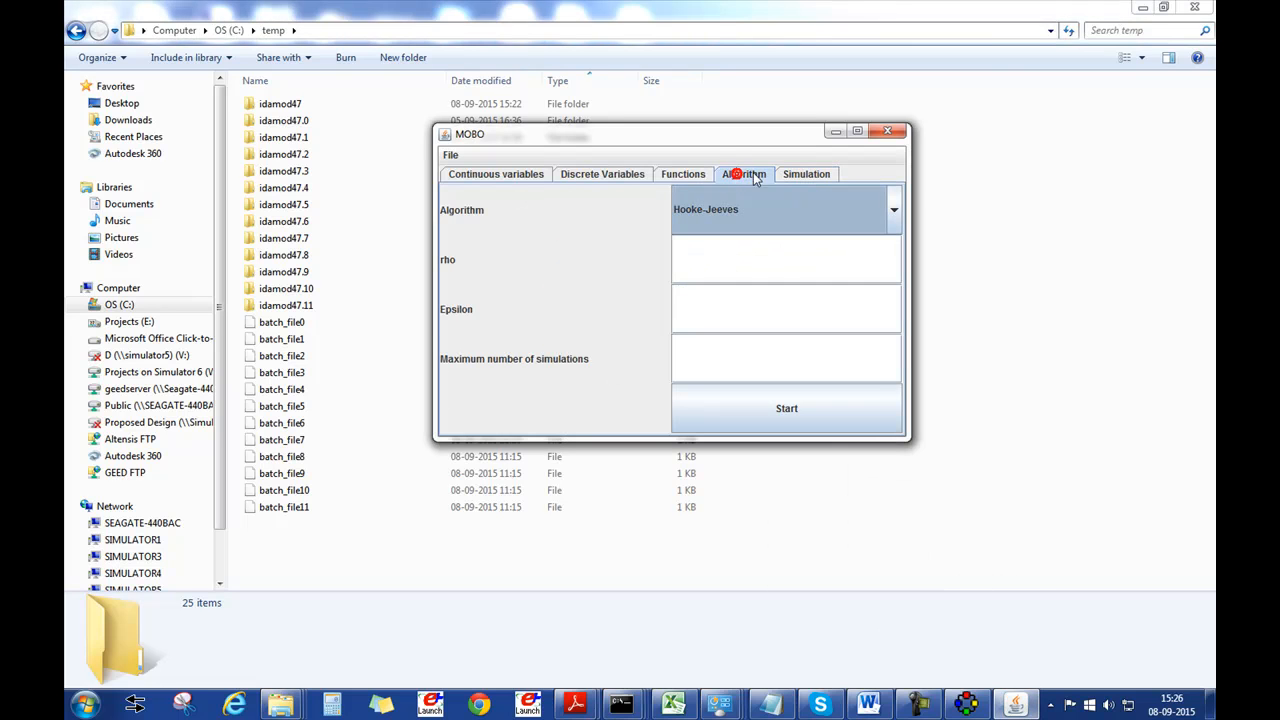
left_click(854, 217)
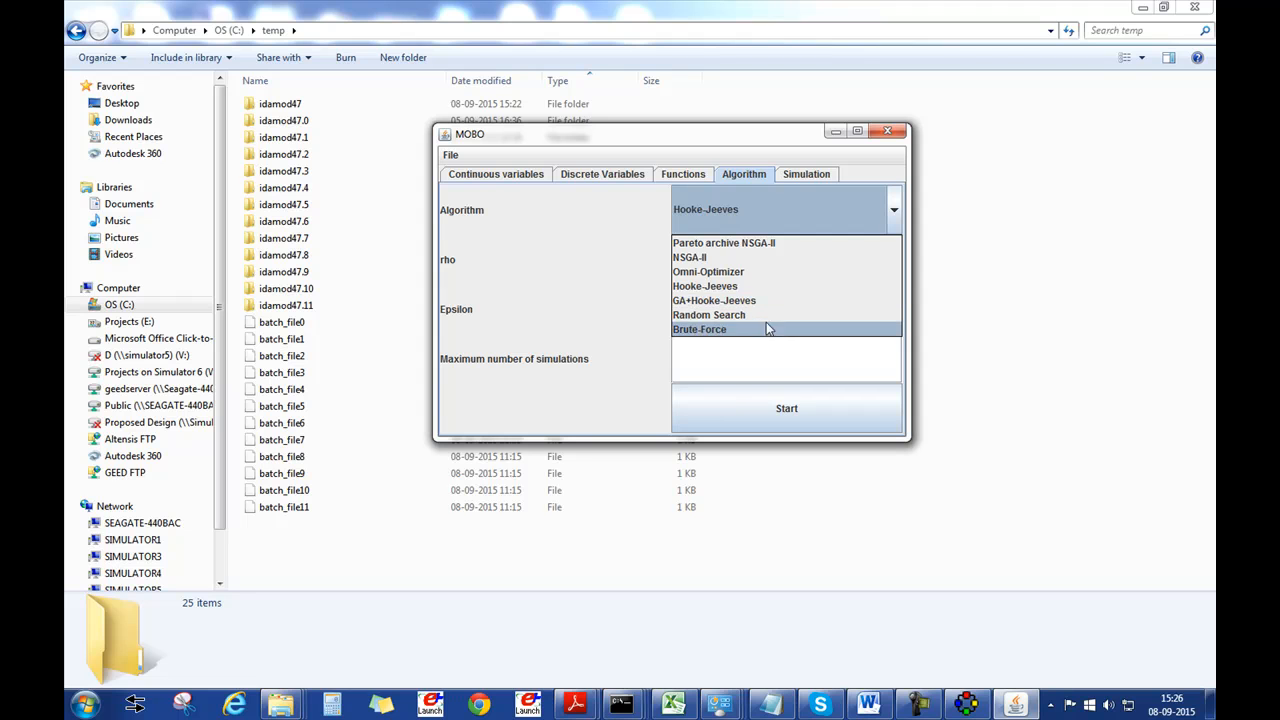
left_click(768, 259)
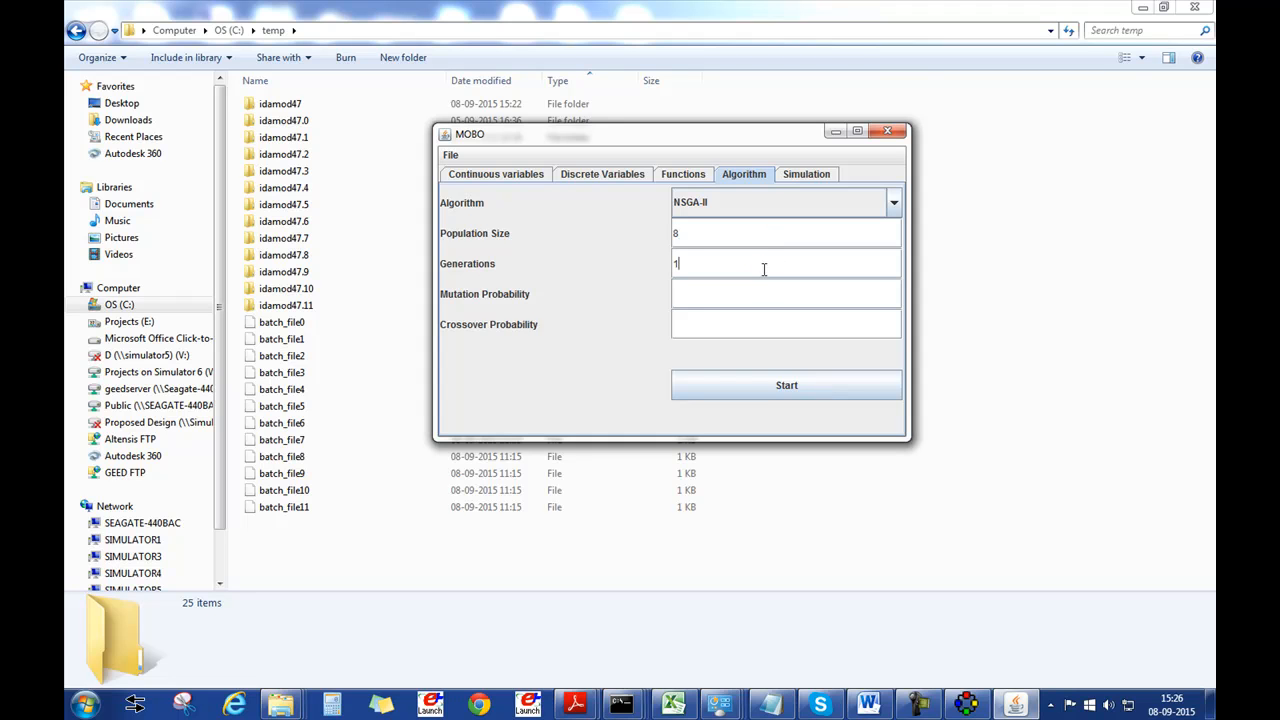
type("00")
left_click(741, 376)
left_click_drag(677, 134, 406, 91)
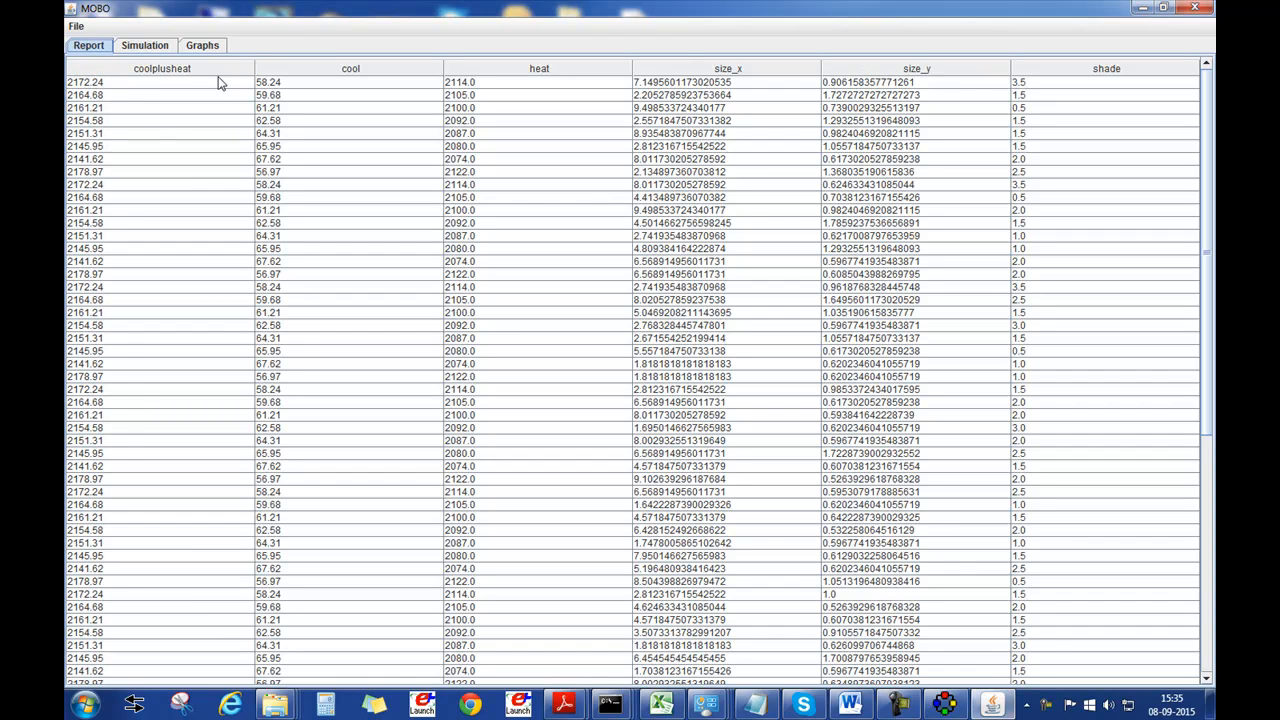
Step: Look through the optimization report's coolplusheat, heat, size_x and size_y columns, and open the simulation view
left_click(215, 76)
left_click(517, 75)
left_click(686, 68)
left_click(850, 83)
left_click_drag(1202, 116, 1193, 415)
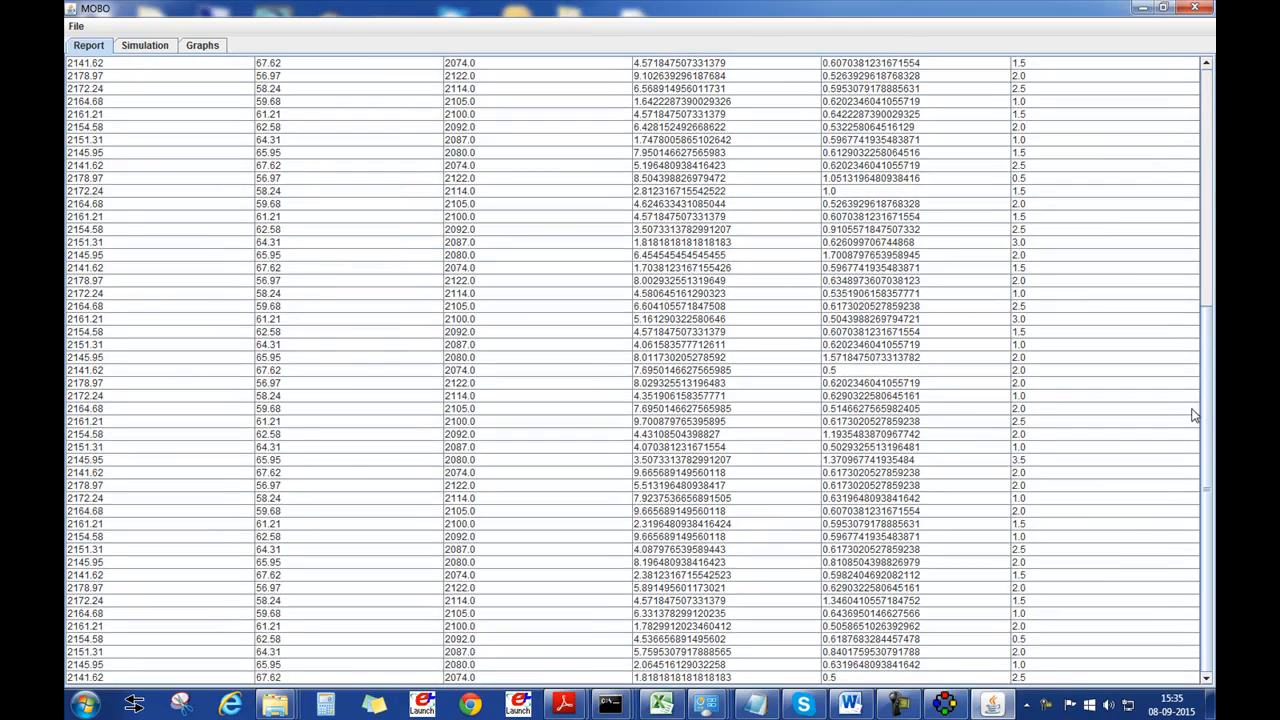
left_click(144, 47)
Step: Plot coolplusheat as Series1 and size_x as Series2 in the first graph, against the simulation number
left_click(201, 45)
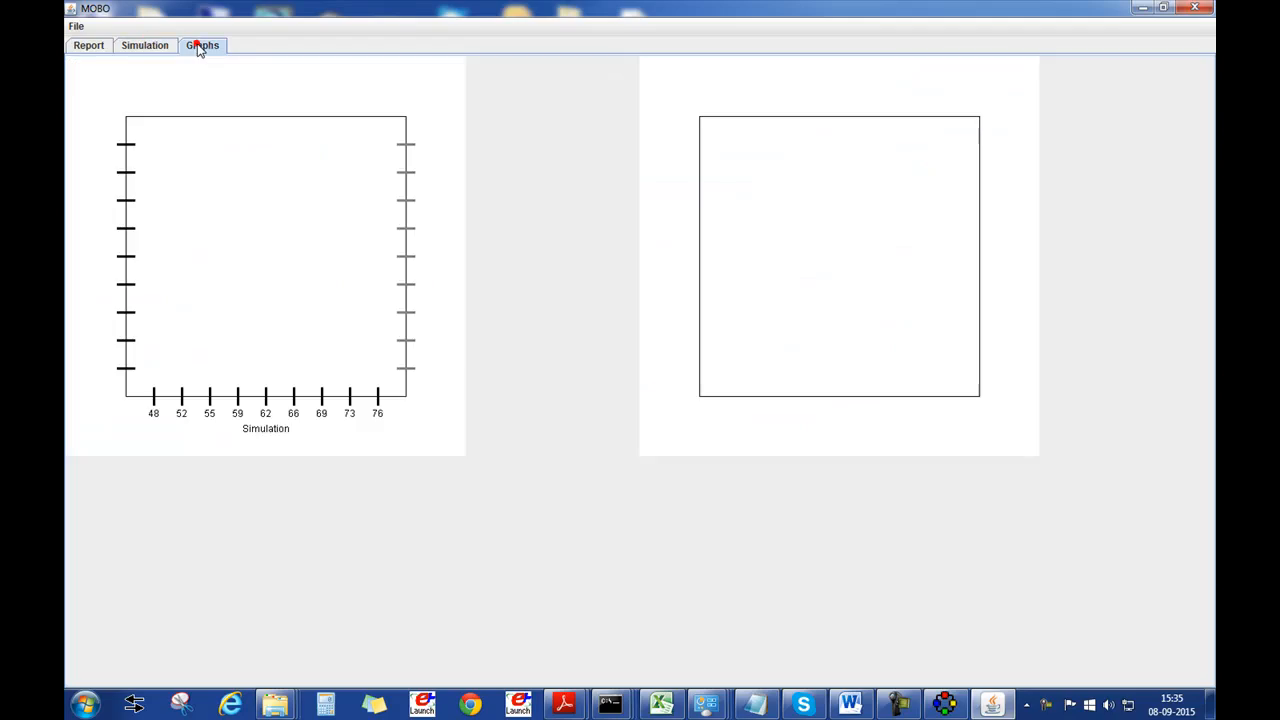
left_click(302, 293)
left_click(204, 40)
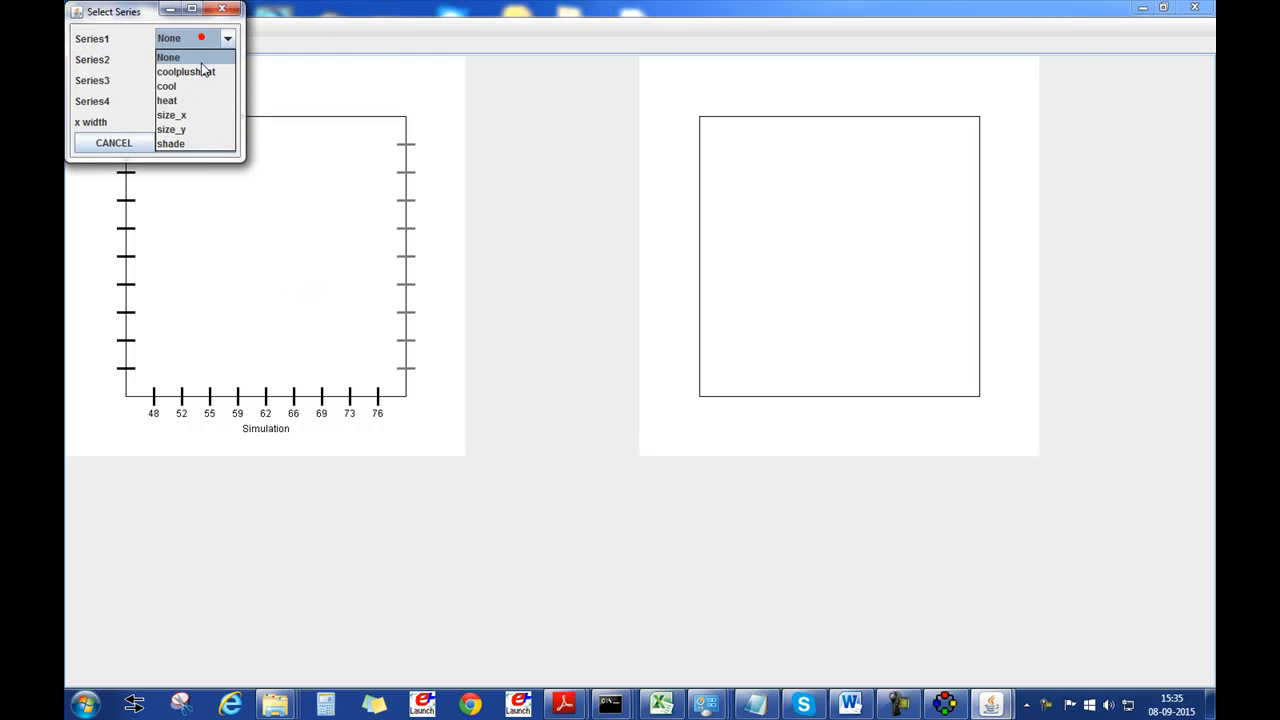
left_click(200, 70)
left_click(198, 60)
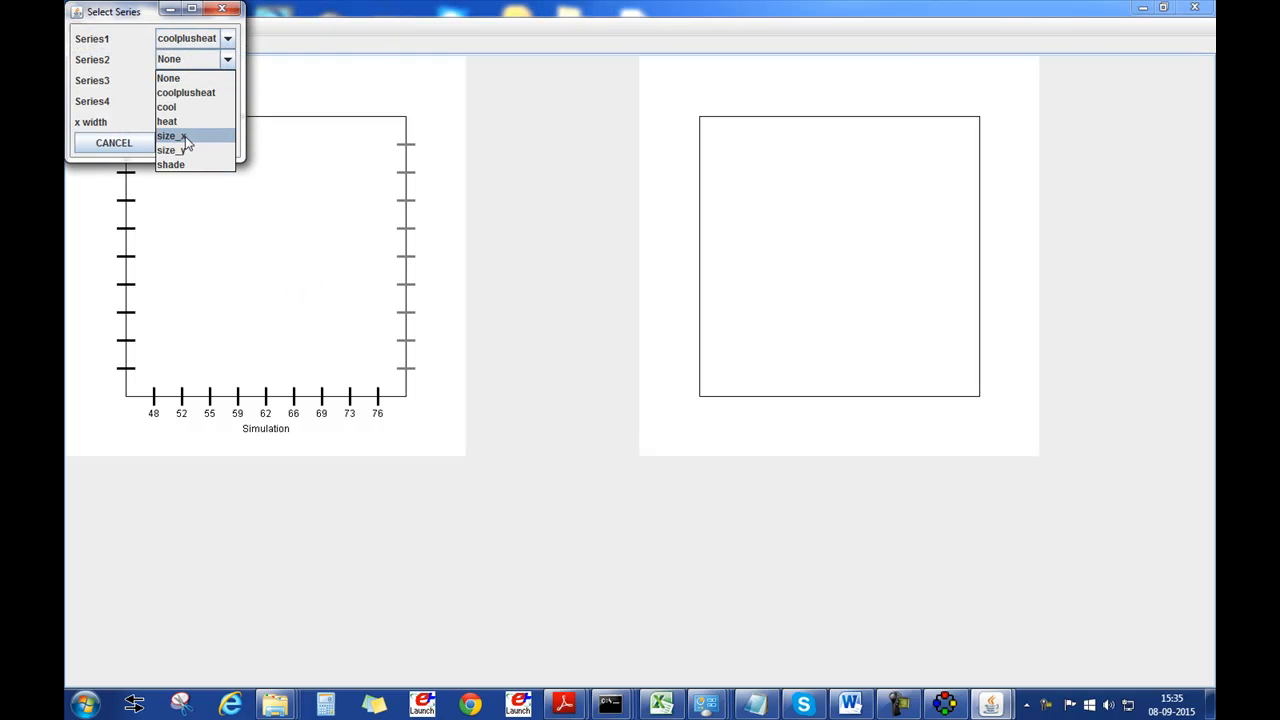
left_click(185, 132)
left_click(172, 146)
left_click(131, 50)
left_click(193, 46)
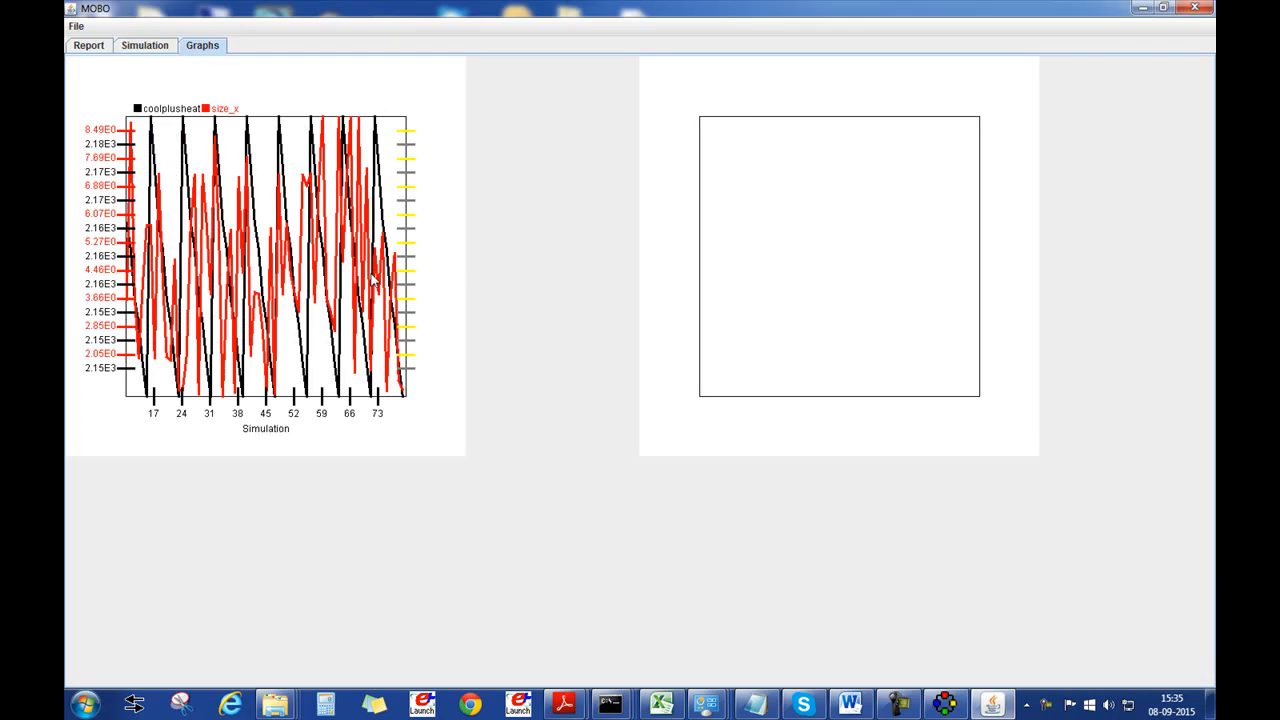
Step: Plot cool against coolplusheat in the second, empty graph and refresh the graph view
left_click(712, 196)
left_click(197, 37)
left_click(197, 72)
left_click(195, 59)
left_click(181, 108)
left_click(192, 102)
left_click(150, 48)
left_click(201, 46)
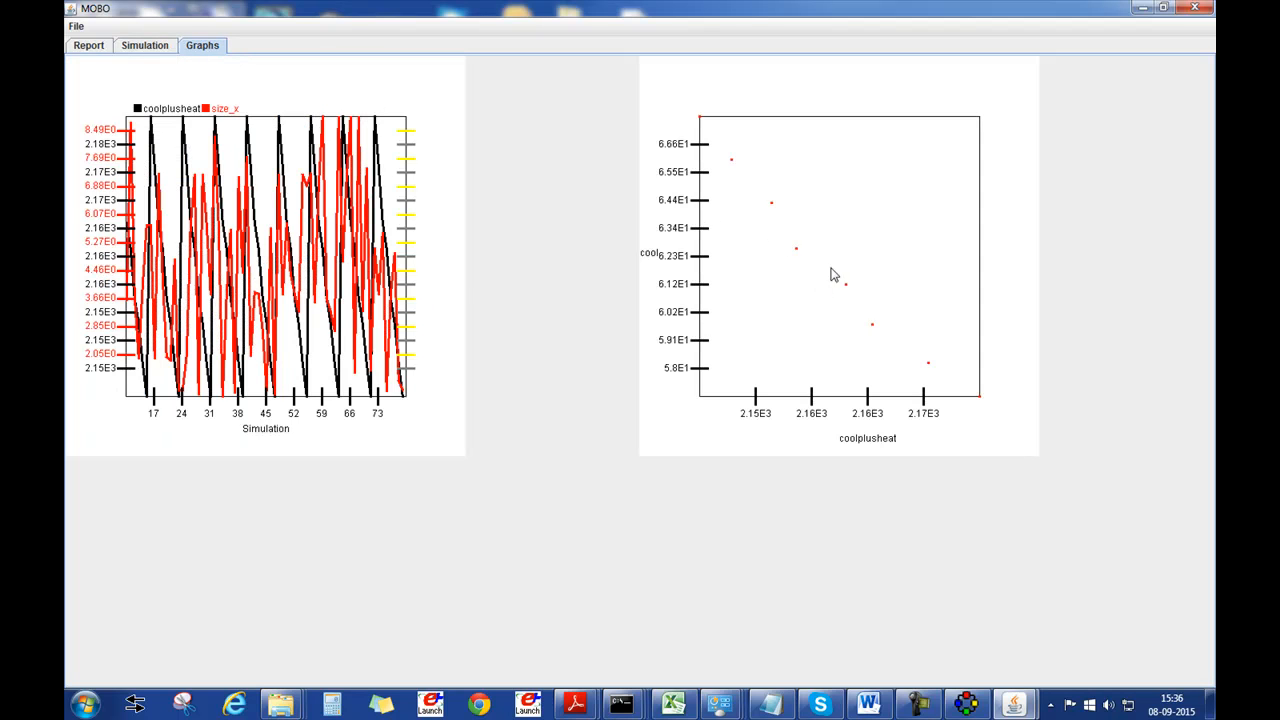
Step: Return to the start of the optimization report and view its options for opening and saving
left_click(85, 50)
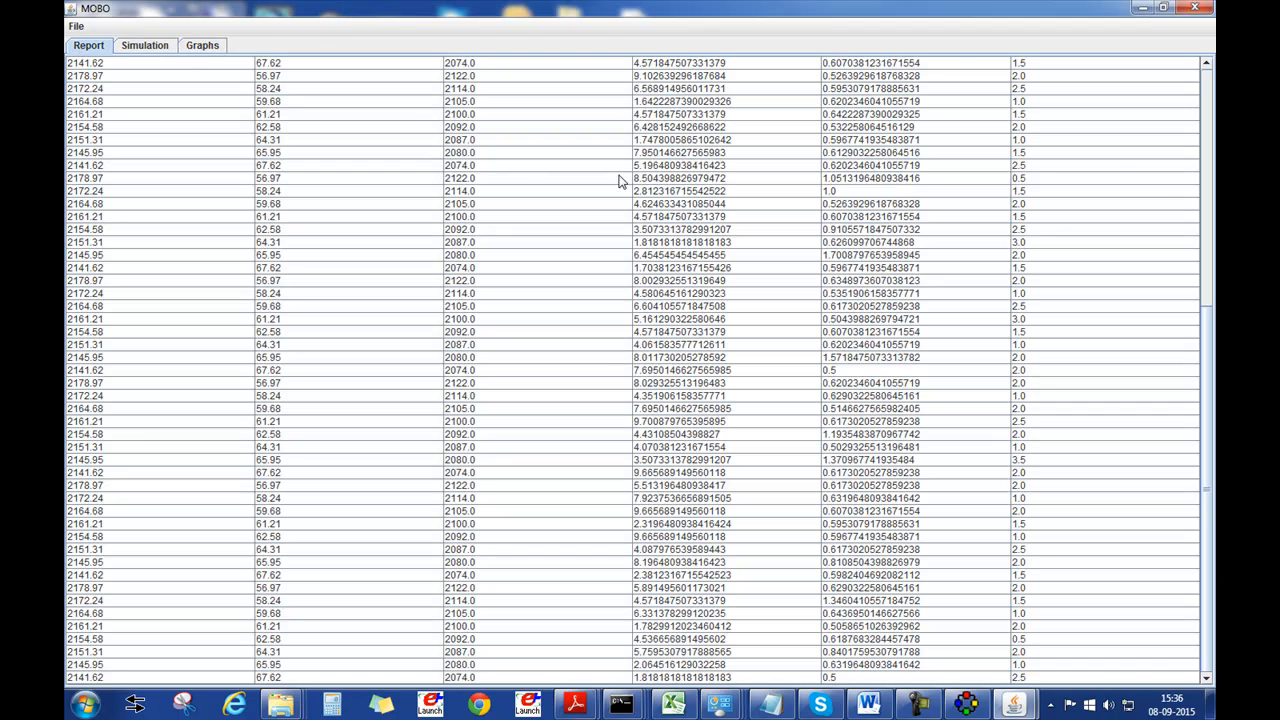
scroll(1202, 328, "up", 10)
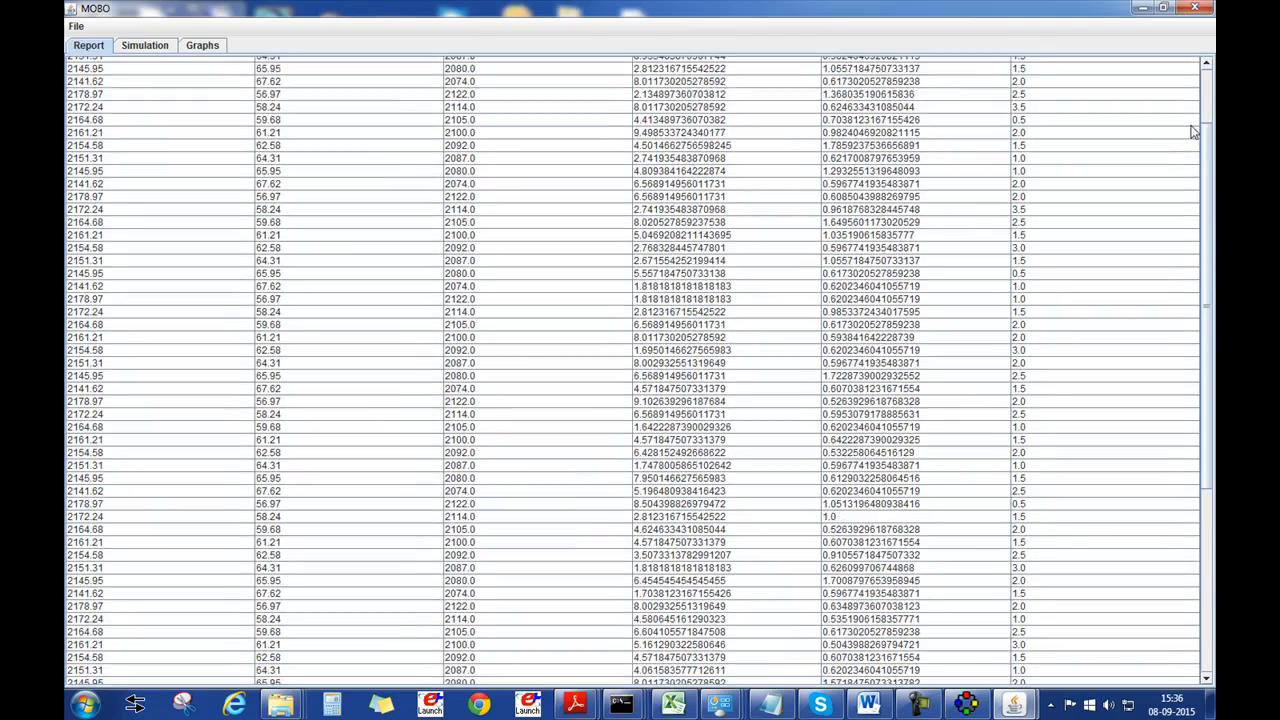
left_click(79, 25)
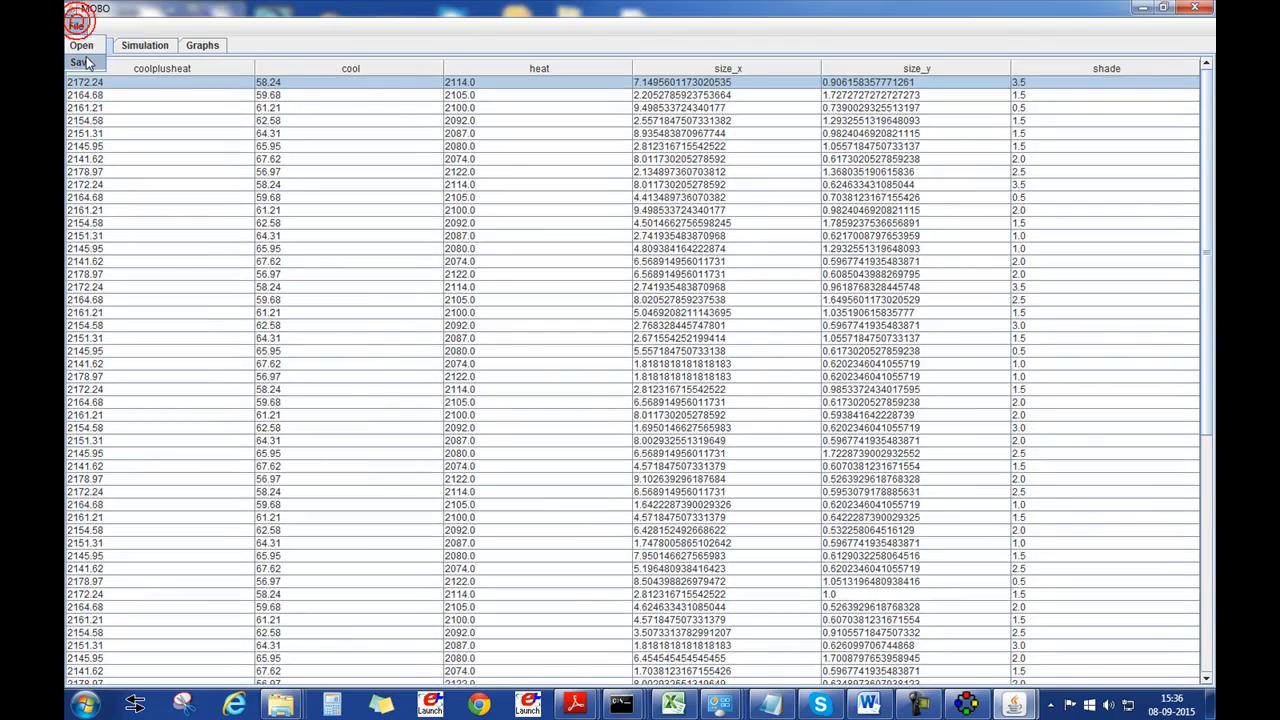
left_click(236, 7)
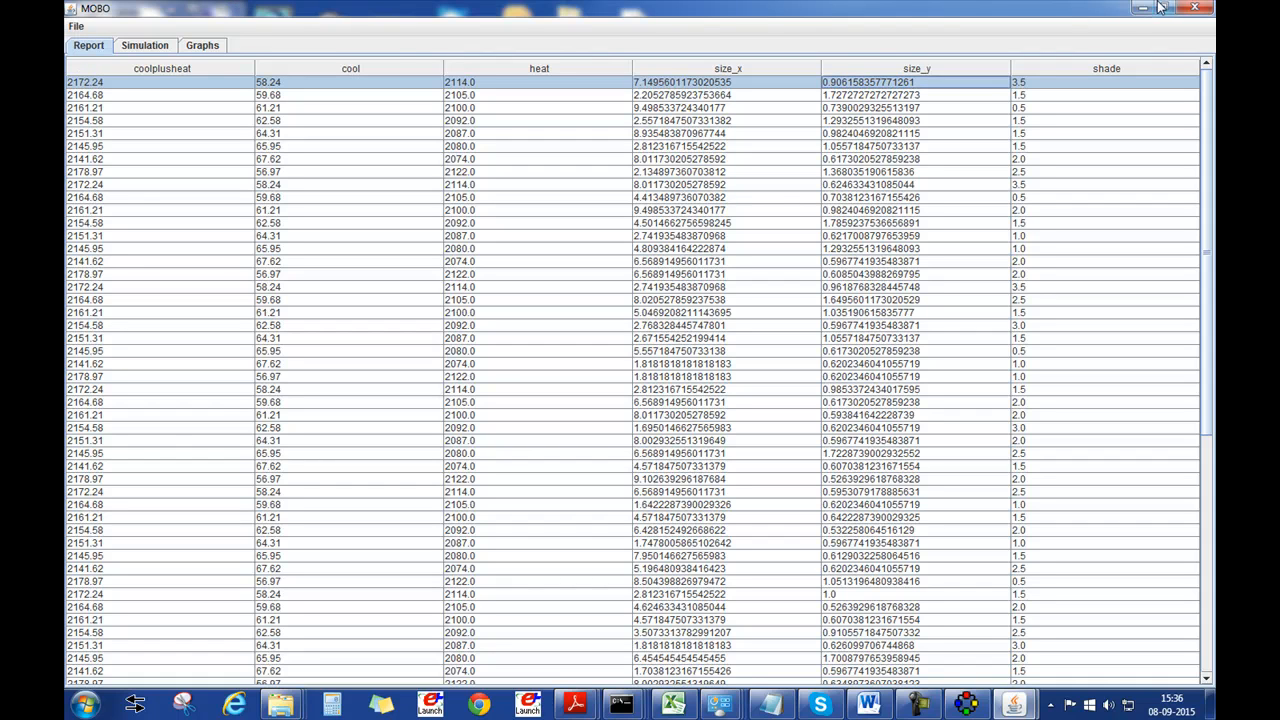